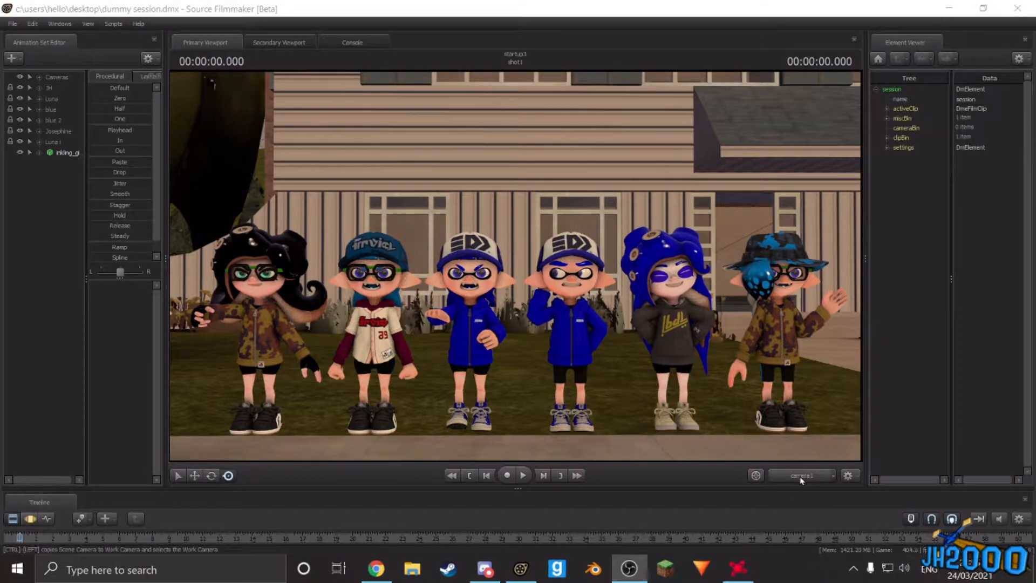
Step: Switch the viewport to the work camera and look over the row of posed characters and the unposed inkling girl
left_click(802, 476, "ctrl")
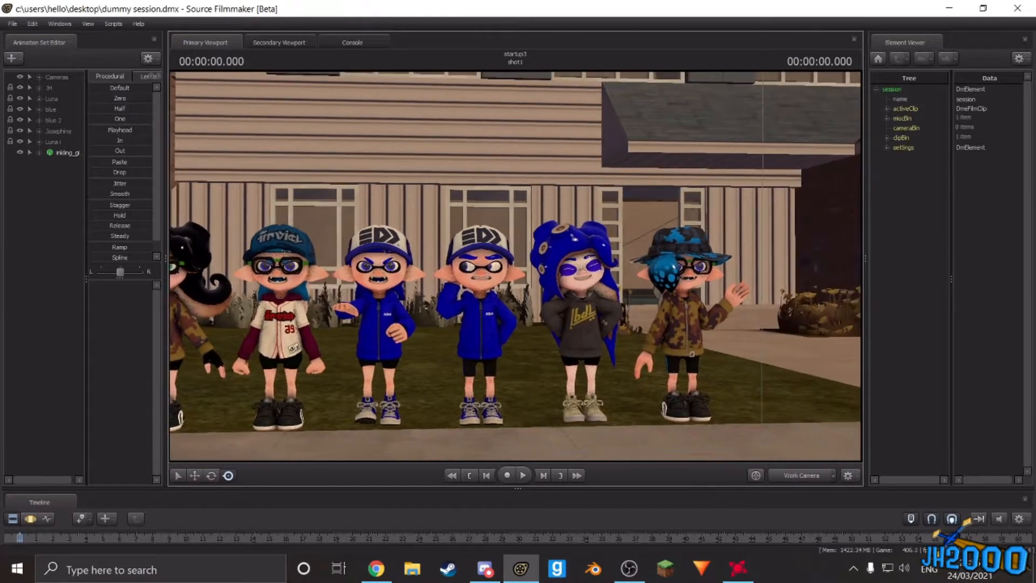
key("a")
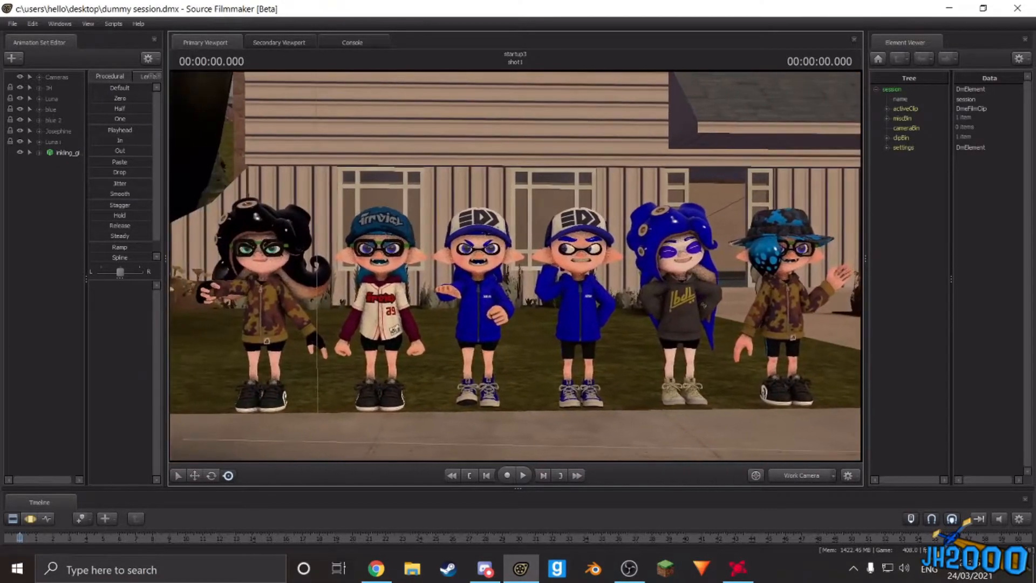
left_click_drag(345, 257, 276, 258)
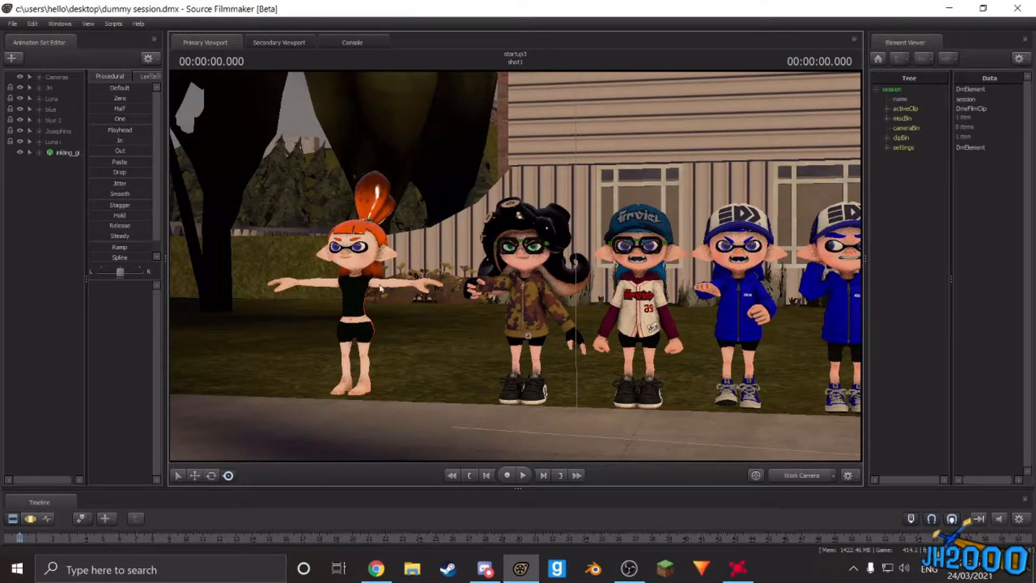
left_click_drag(623, 349, 511, 259)
key("w")
key("s")
key("s")
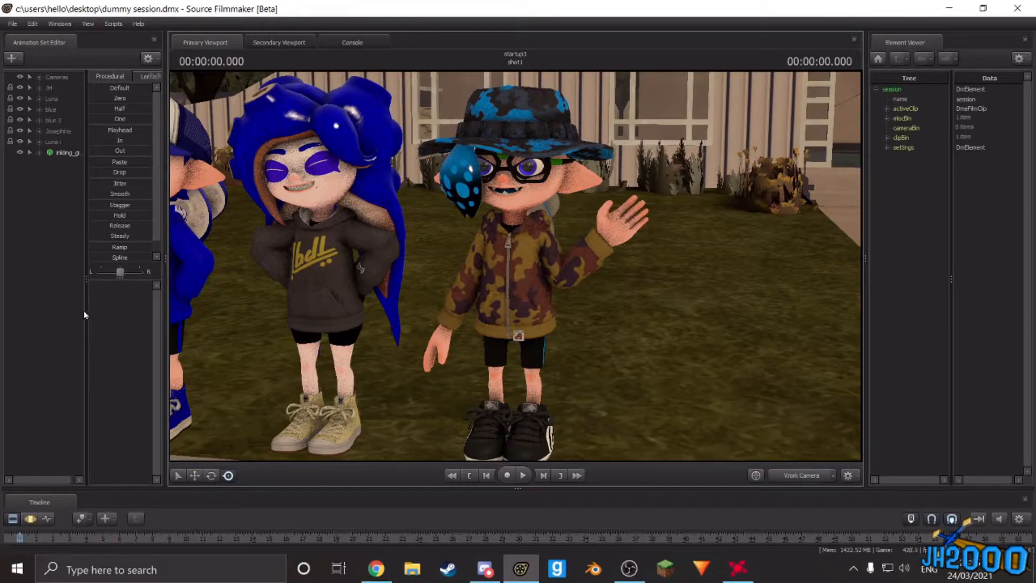
Step: Widen the animation set list and expand the JH group to show its models
left_click_drag(84, 312, 233, 322)
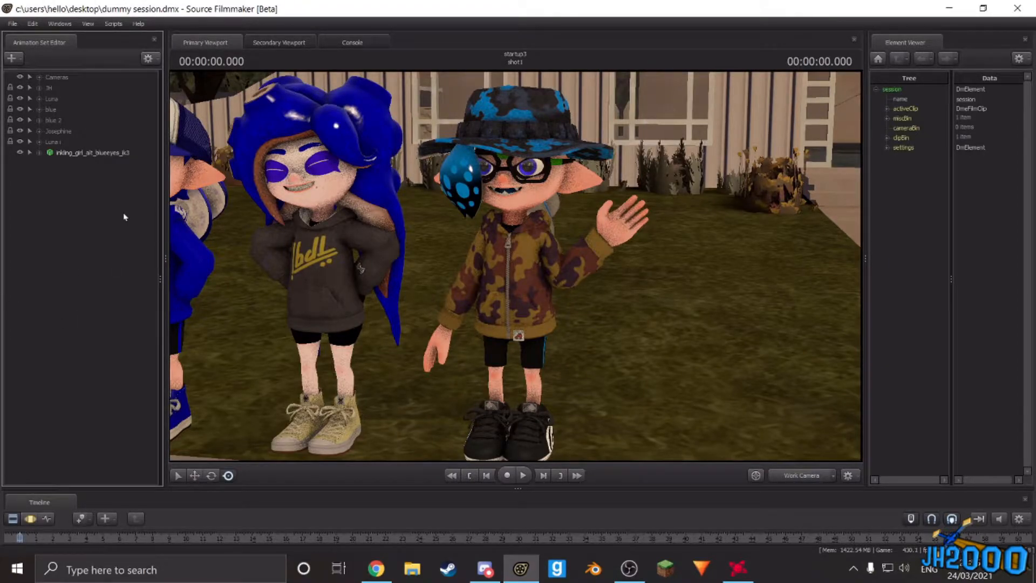
left_click(40, 88)
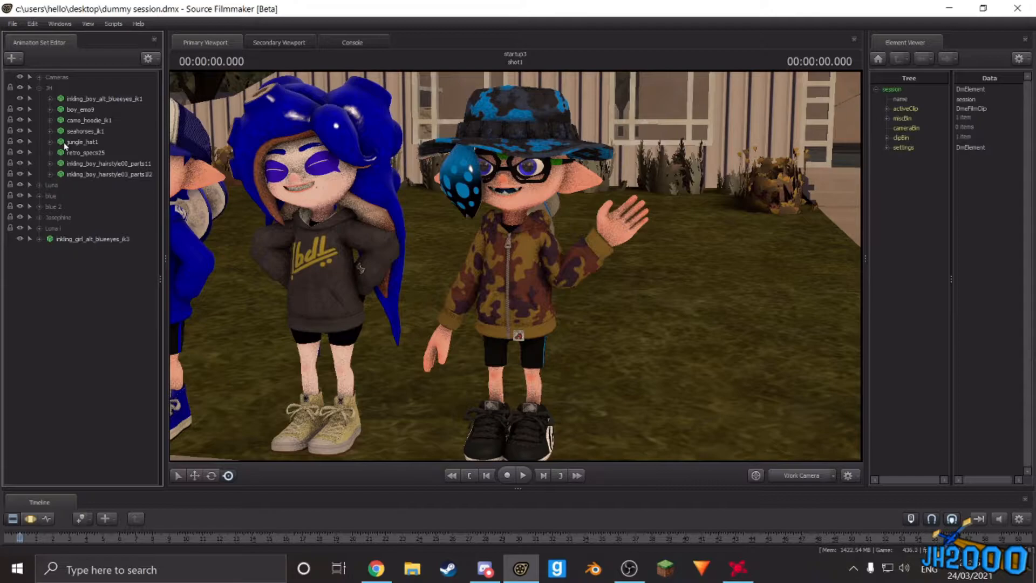
left_click_drag(473, 276, 399, 270)
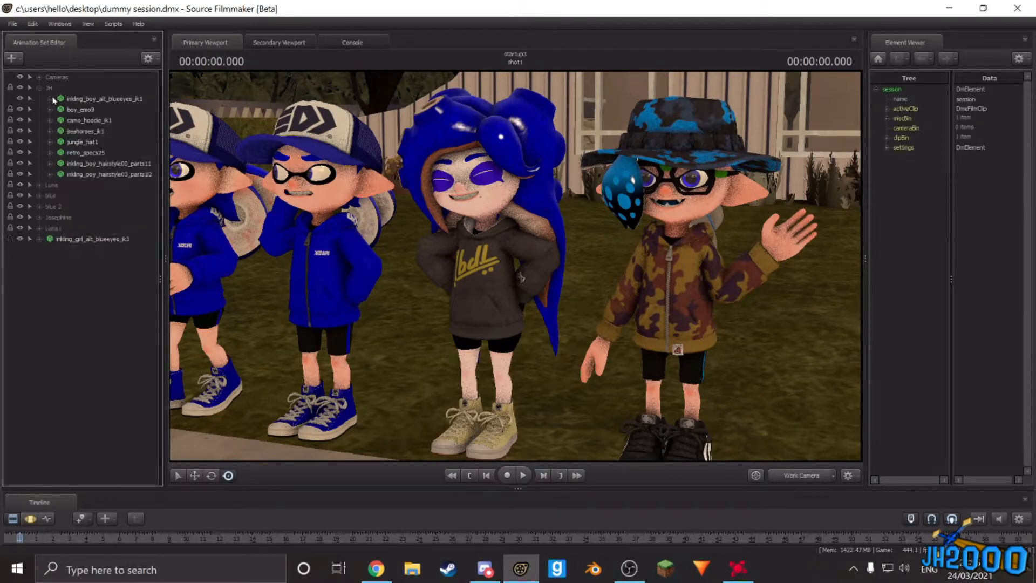
Step: Apply the rig_inkling_ik rig to inkling_boy_alt_blueeyes_ik1 and show that model in the Motion Editor
left_click(81, 99)
right_click(95, 98)
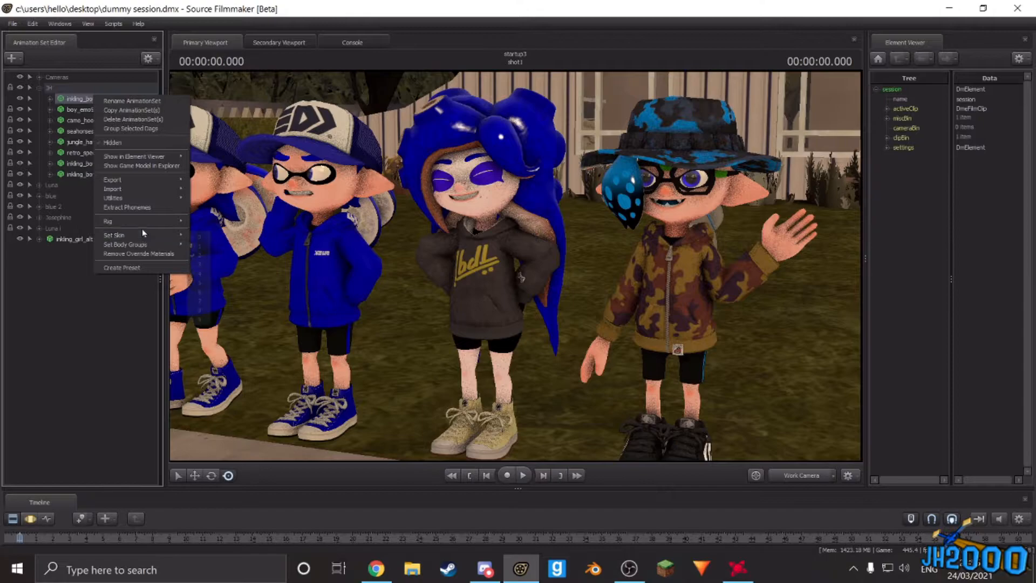
mouse_move(141, 225)
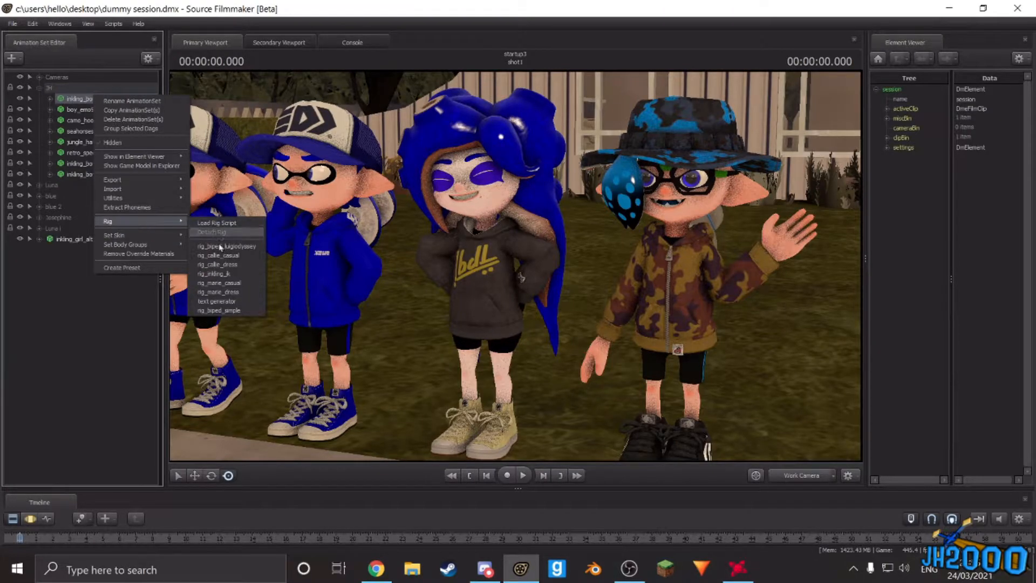
left_click(235, 277)
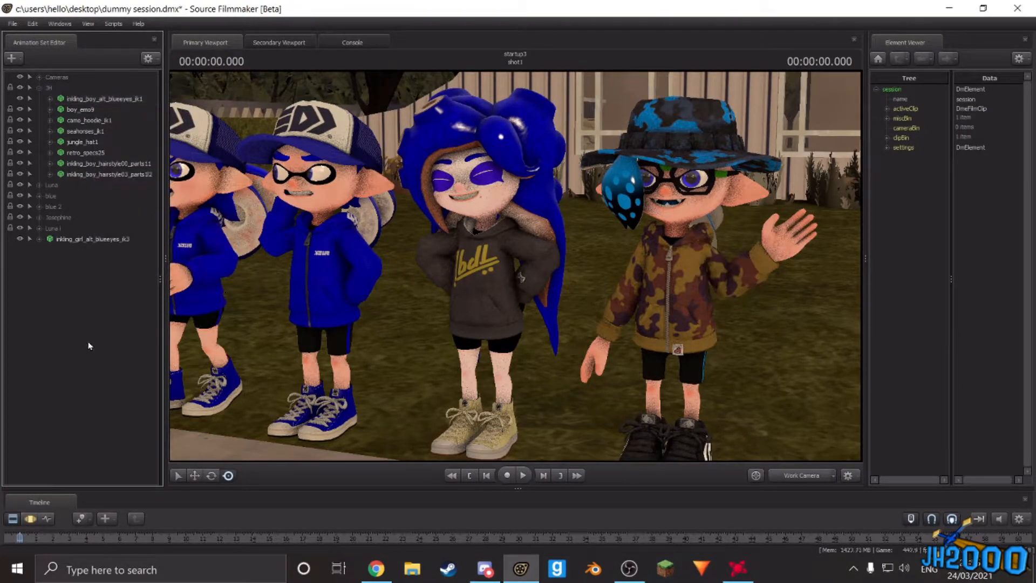
left_click(76, 99)
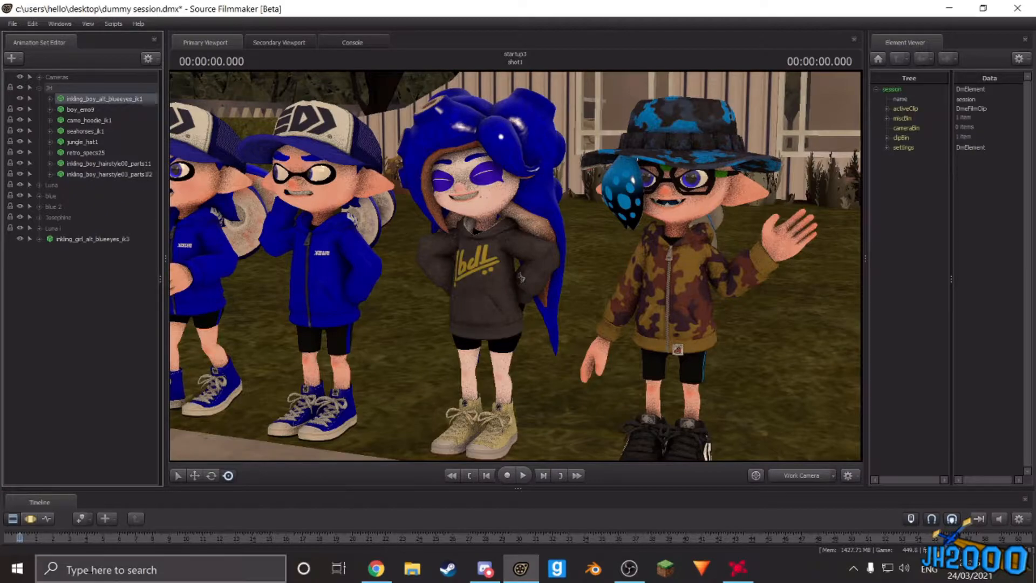
left_click(30, 518)
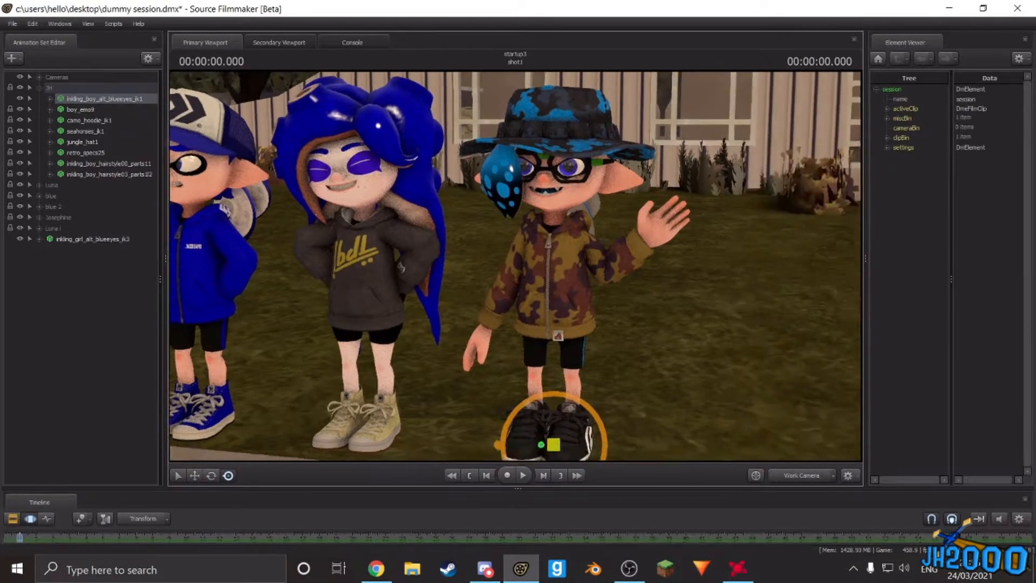
Step: Select the inkling boy's bone at the blue hair tentacle beside his face directly in the viewport
left_click_drag(516, 266, 456, 255)
key("w")
key("w")
key("d")
left_click(419, 242)
key("a")
left_click_drag(486, 265, 517, 271)
key("ctrl")
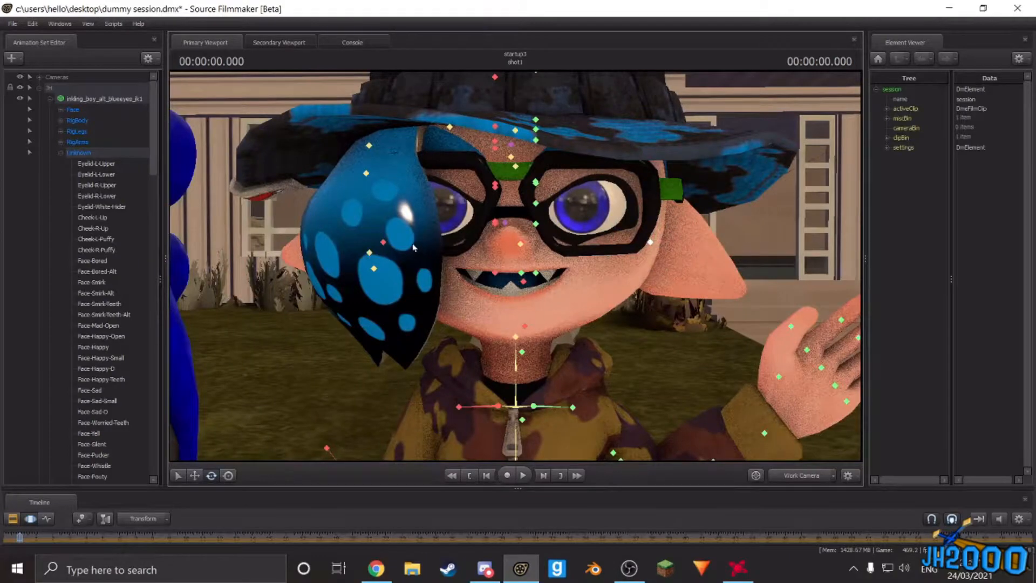
left_click(383, 244, "ctrl")
left_click_drag(420, 254, 424, 243)
key("d")
left_click_drag(517, 287, 521, 319)
key("s")
key("w")
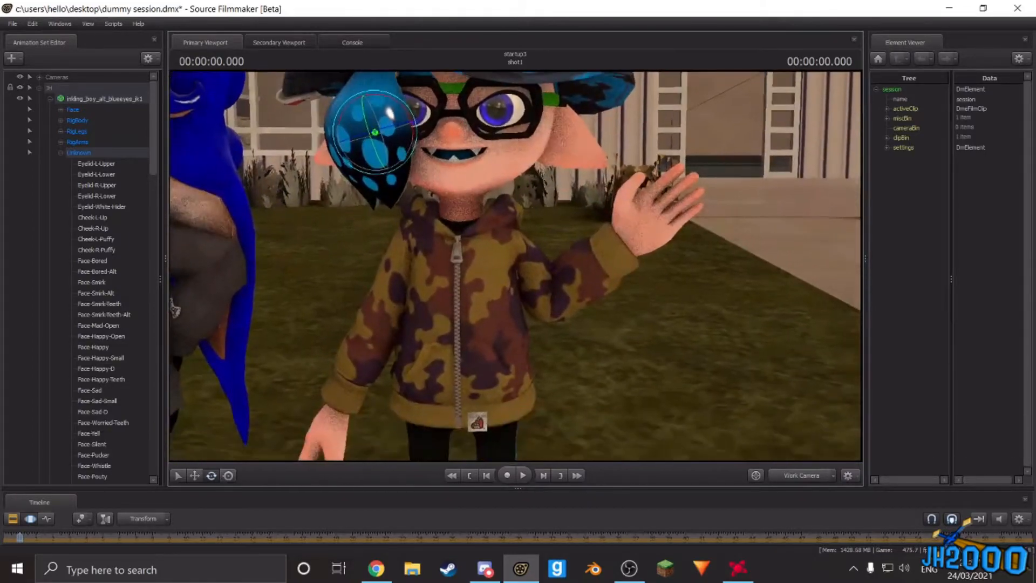
key("s")
Step: Collapse the Unknown group, expand RigBody and rotate the rig_spine_0 control of the inkling boy
left_click(61, 153)
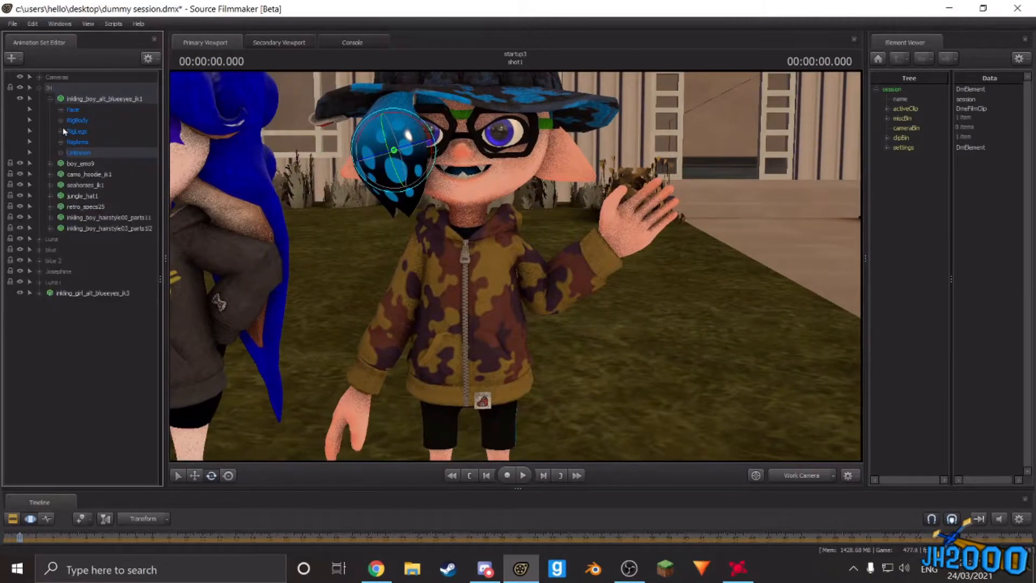
left_click(61, 121)
left_click(108, 165)
left_click_drag(509, 290, 509, 315)
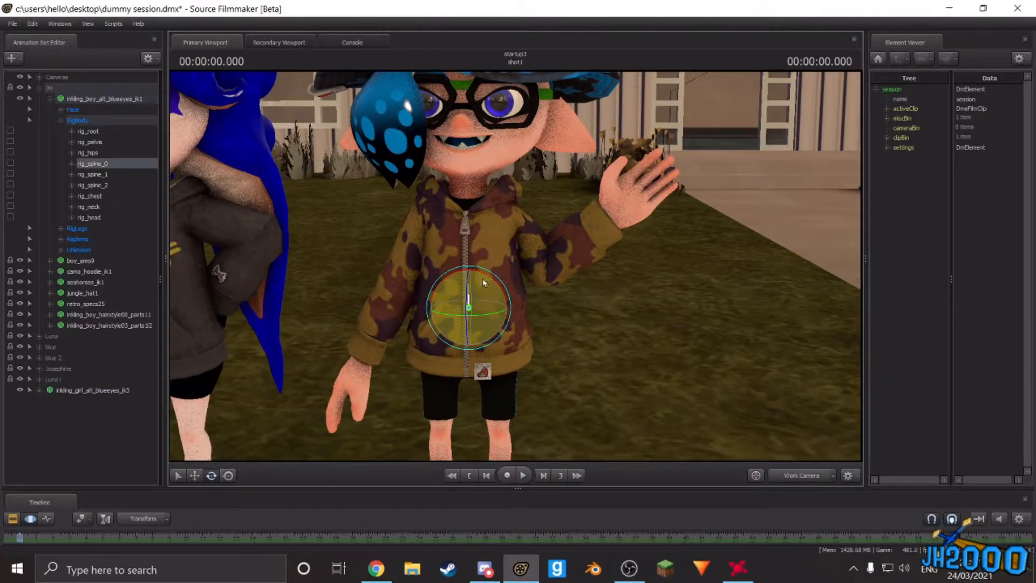
left_click_drag(468, 288, 462, 245)
Step: Rotate the inkling boy's upper-body controls along rig_spine_1, rig_spine_2 and rig_chest
left_click(108, 175)
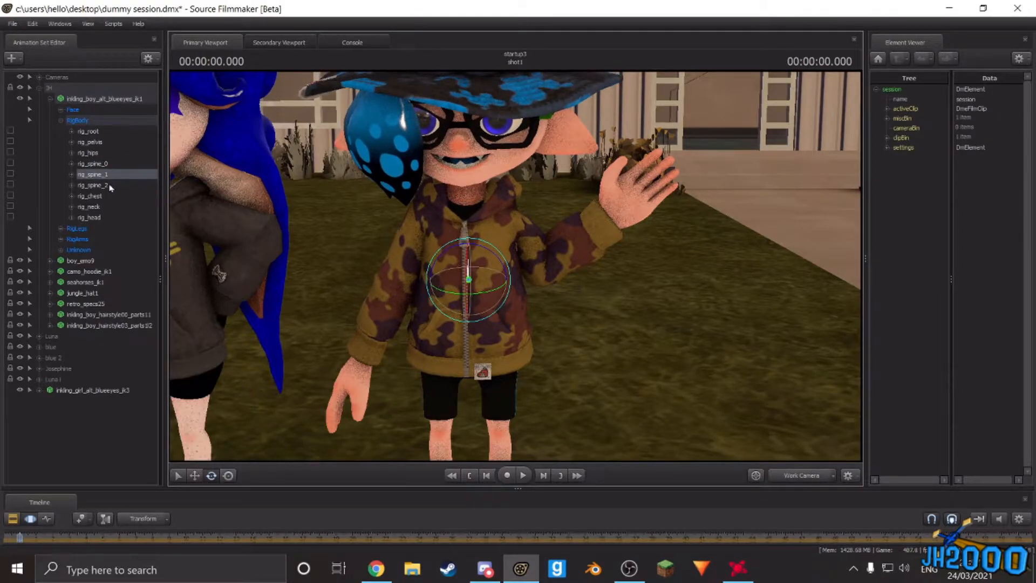
left_click(92, 185)
left_click_drag(465, 249, 464, 240)
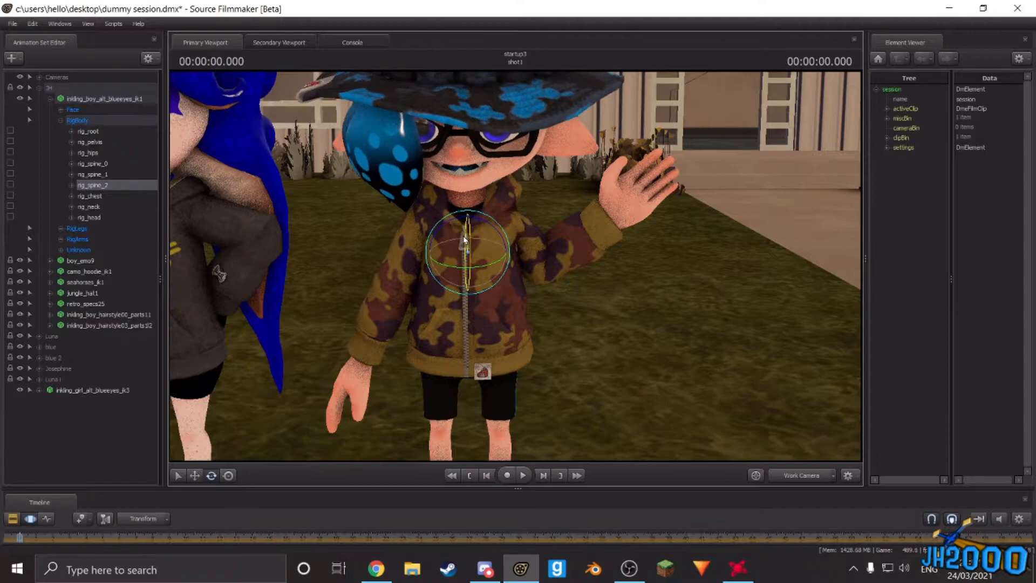
left_click(112, 194)
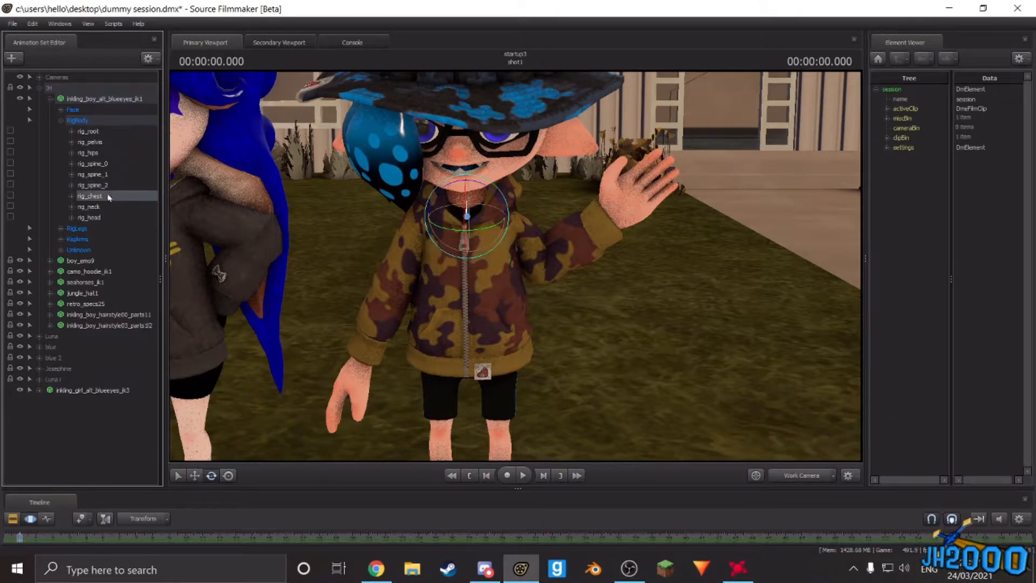
left_click_drag(467, 214, 473, 176)
Step: Select the rig_neck control, followed by rig_head, and inspect the head from a slightly different angle
left_click(97, 207)
left_click(96, 219)
left_click_drag(706, 335, 572, 319)
key("d")
left_click_drag(512, 263, 525, 266)
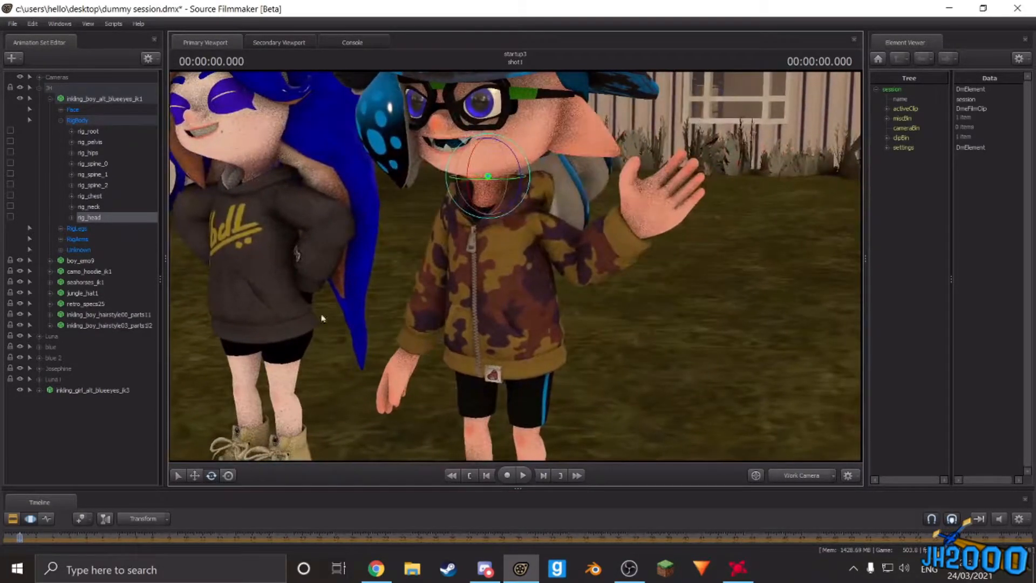
Step: Expand the RigLegs and RigArms groups with both arms, and sample the rig_foot_R, rig_elbow_R and rig_collar_R controls
left_click(61, 228)
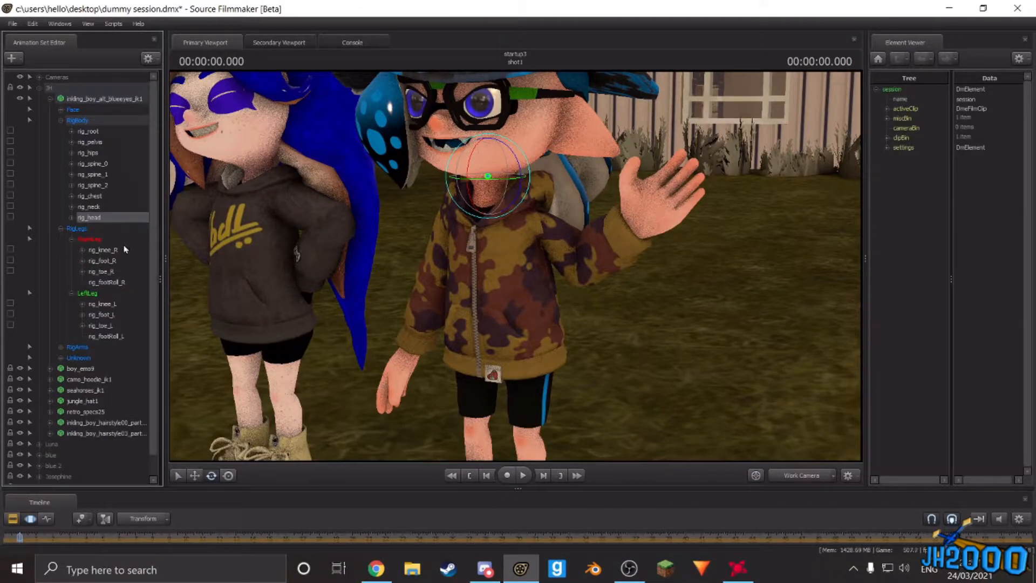
left_click(113, 261)
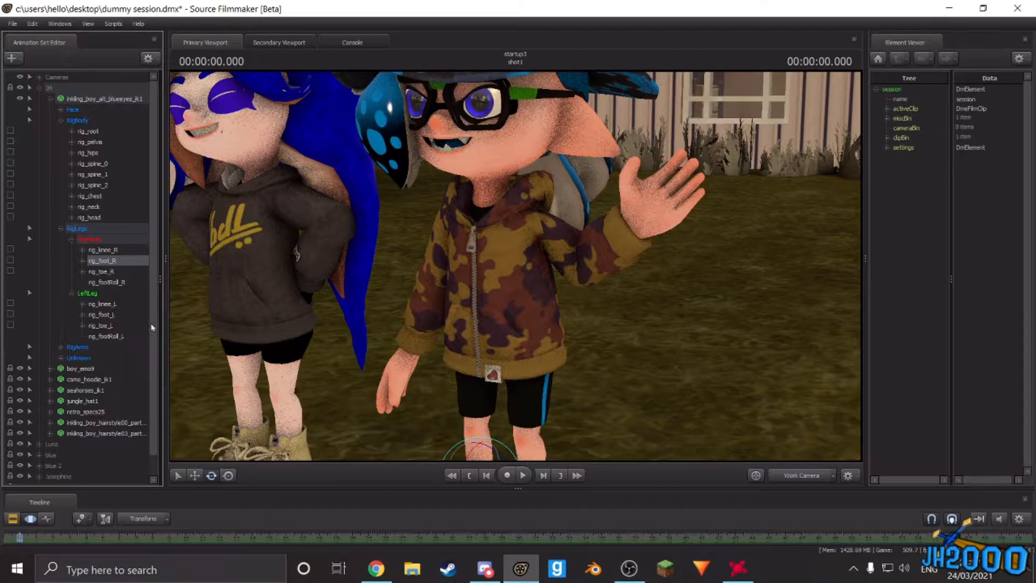
left_click(56, 348)
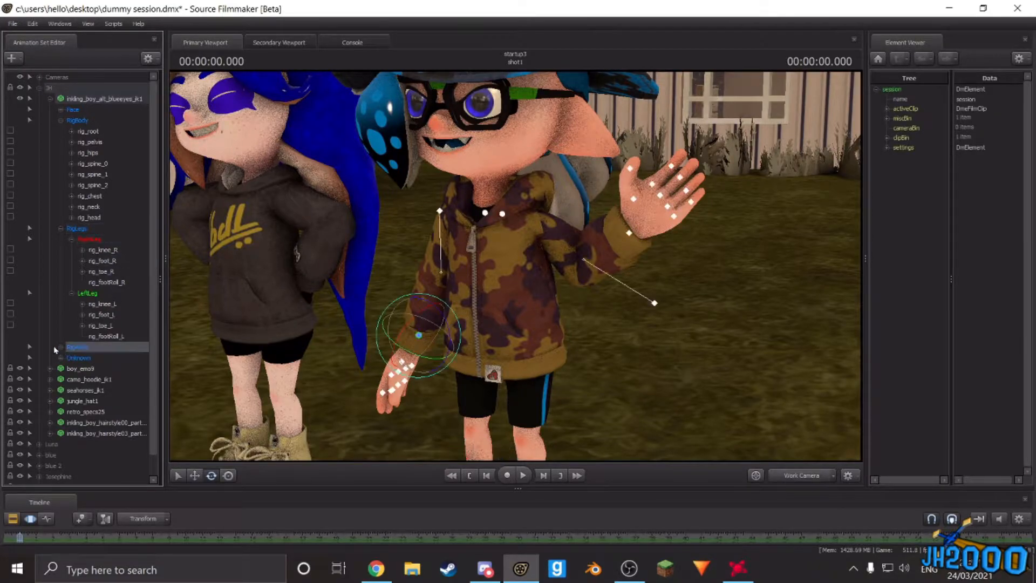
left_click(61, 347)
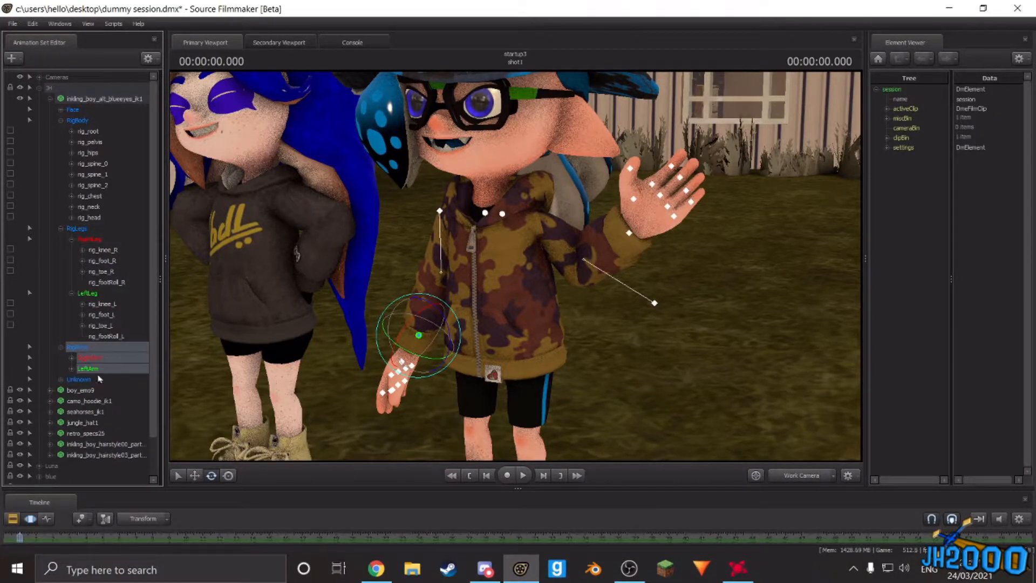
left_click(72, 369)
left_click(72, 357)
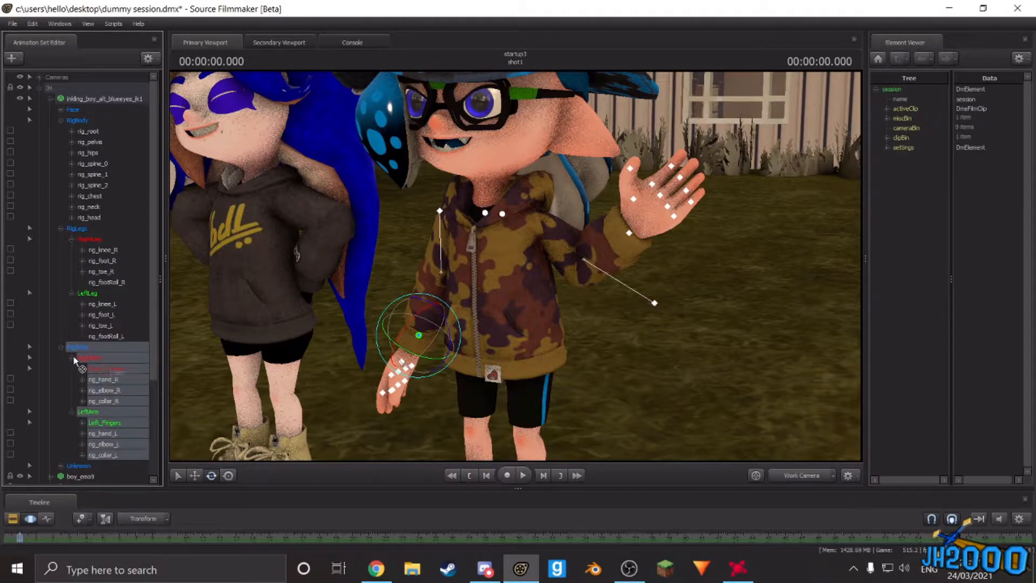
left_click(118, 390)
left_click(125, 400)
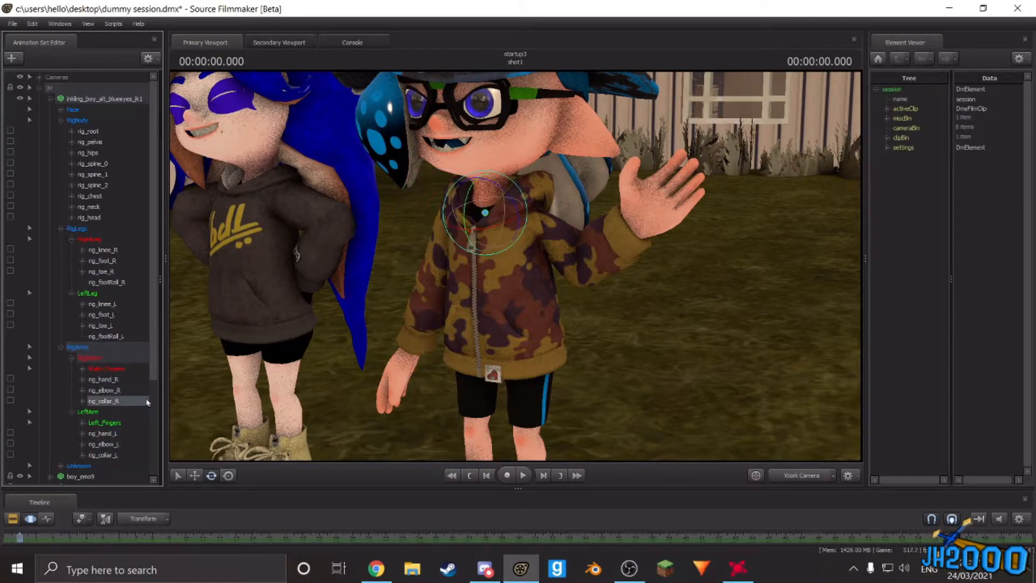
Step: Pose the inkling boy's right hand in front of his stomach with the rig_hand_R control
key("a")
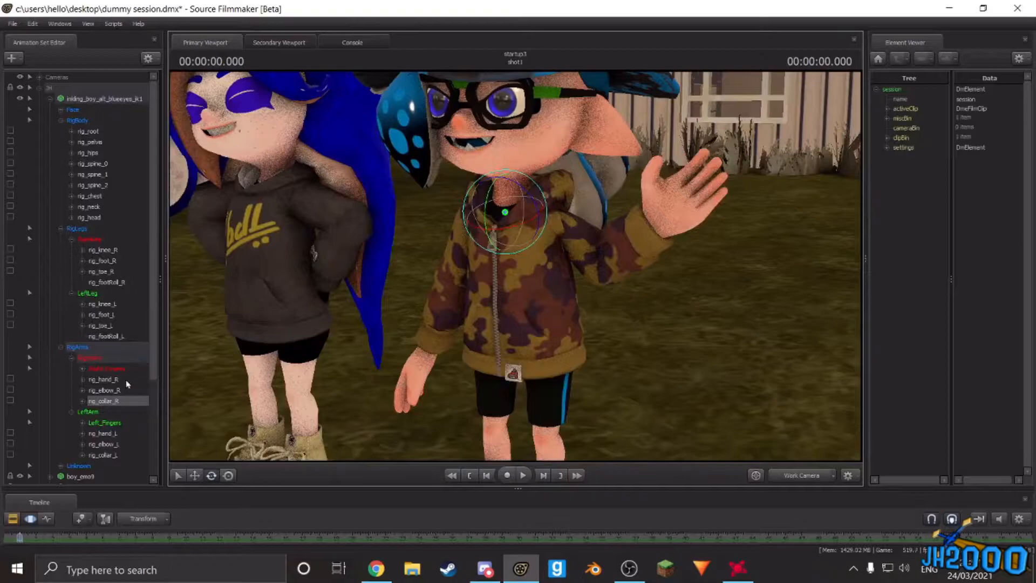
left_click(104, 379)
key("w")
key("s")
left_click_drag(455, 313, 456, 255)
key("w")
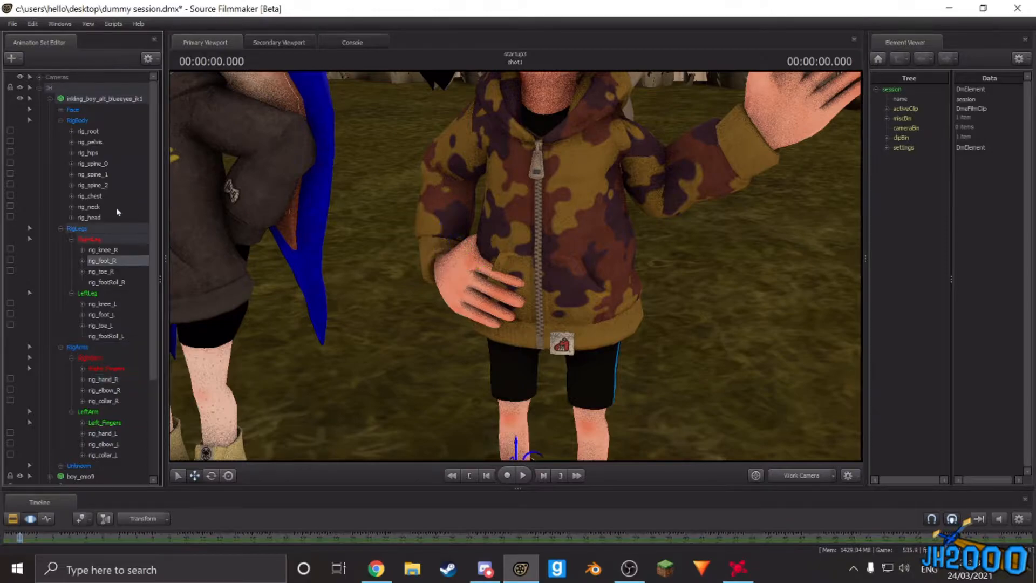
Step: Rotate rig_spine_1 slightly and move rig_pelvis down a little to lower the inkling boy's hips
left_click(115, 176)
left_click_drag(540, 207, 539, 209)
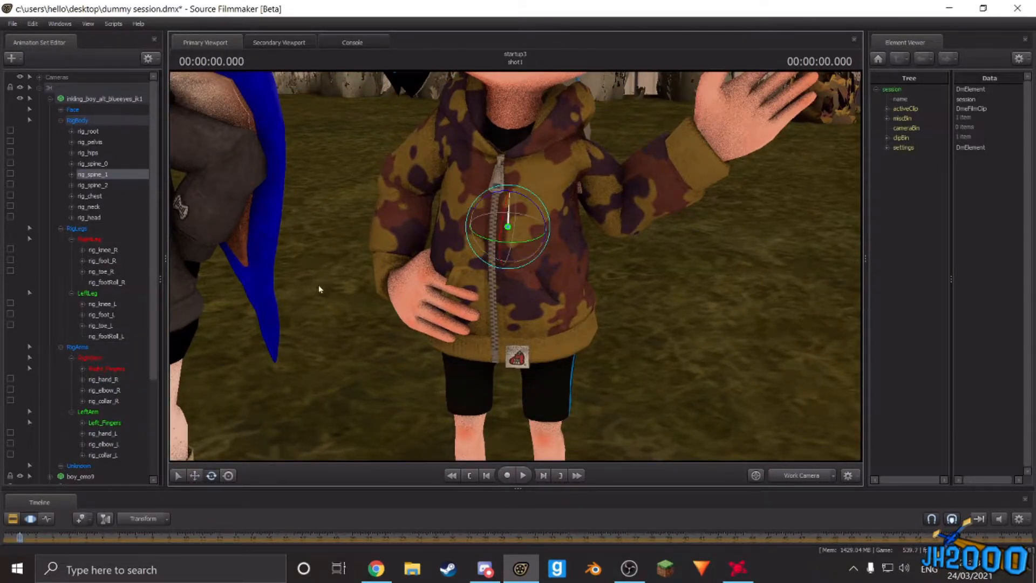
scroll(106, 397, "down", 2)
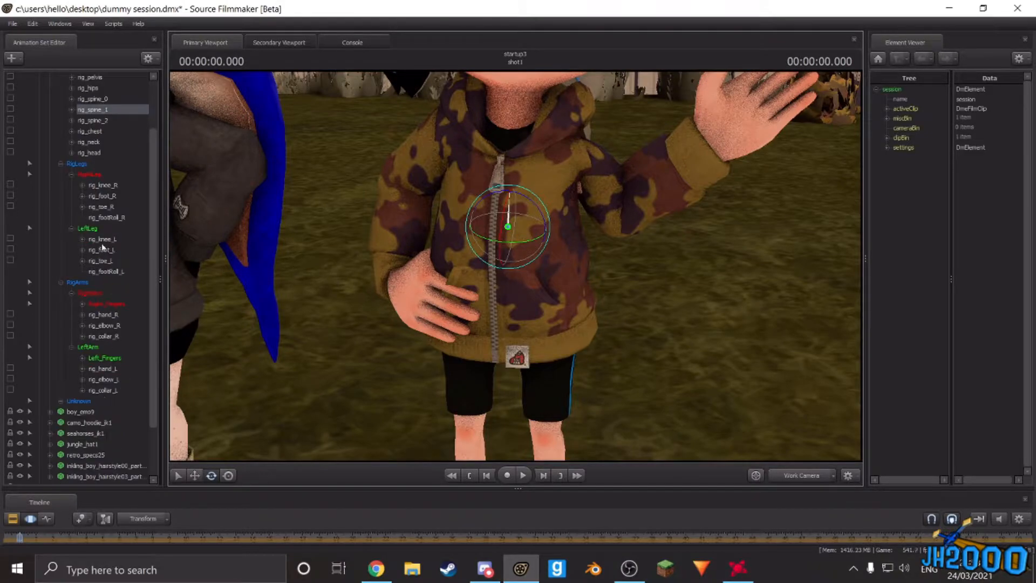
scroll(106, 263, "up", 2)
left_click(88, 153)
key("w")
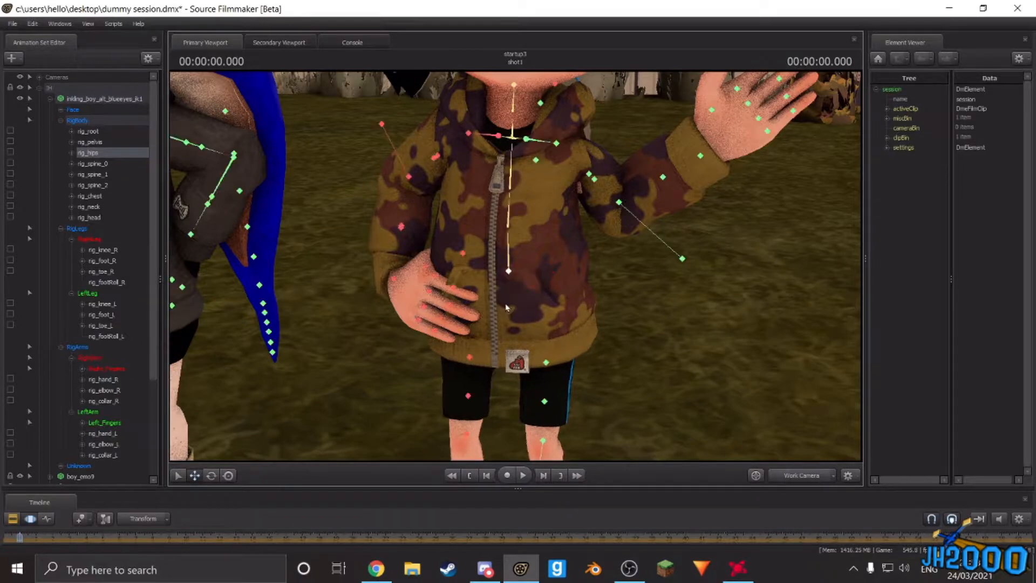
left_click(90, 142)
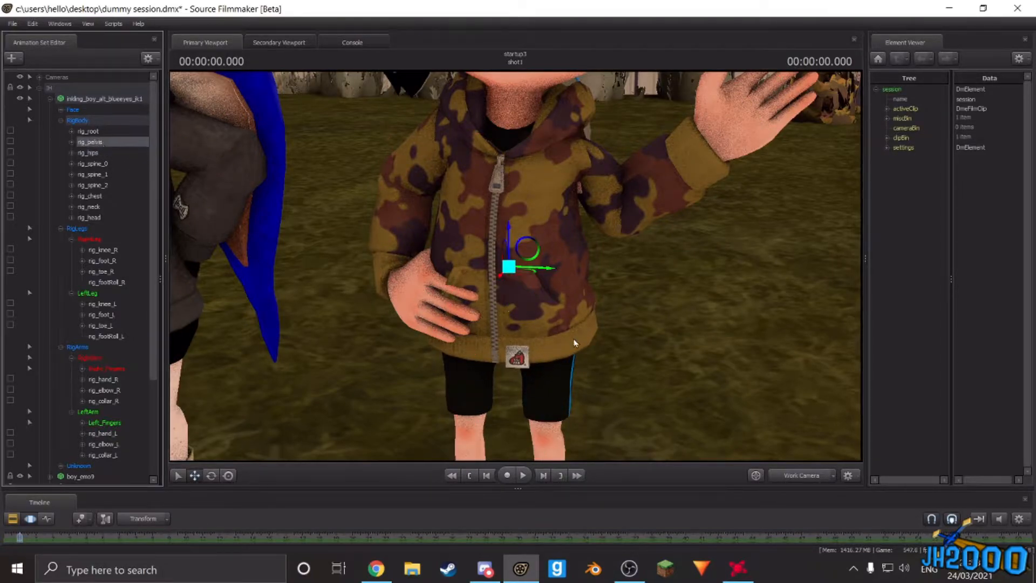
left_click_drag(509, 235, 509, 247)
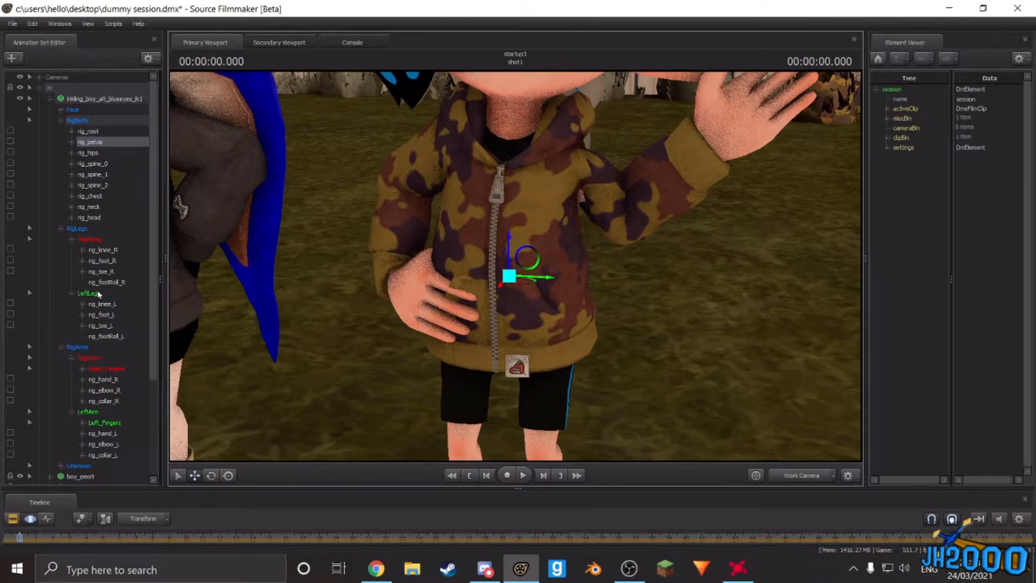
Step: Rotate the inkling boy's right hand slightly against his stomach with the rig_hand_R control
left_click(120, 378)
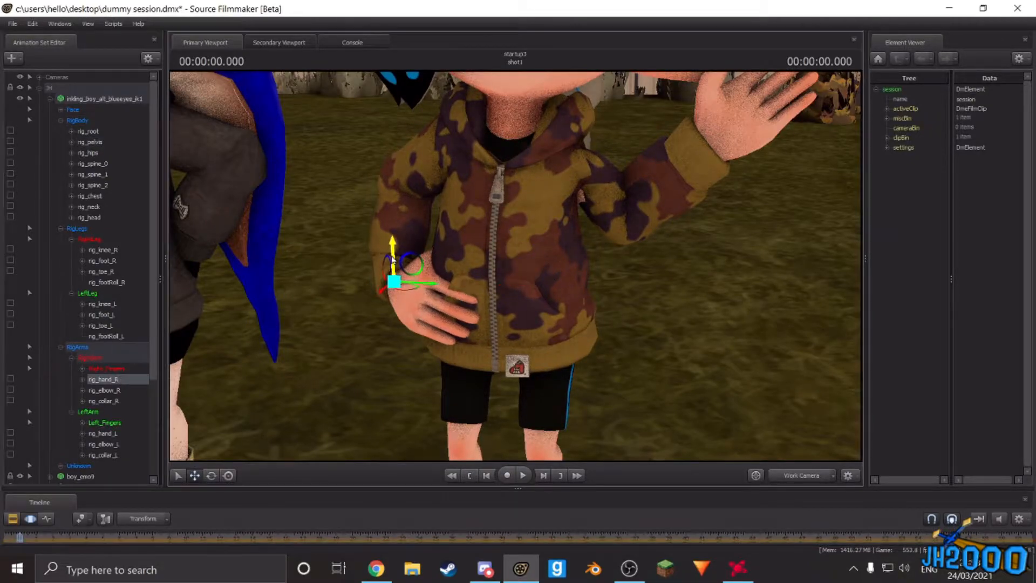
key("e")
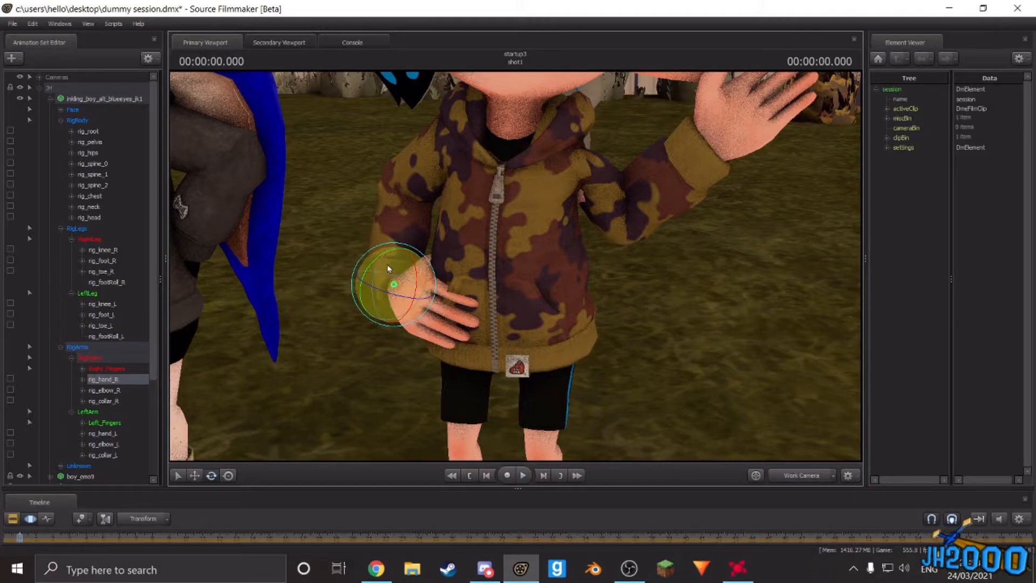
left_click_drag(389, 268, 371, 271)
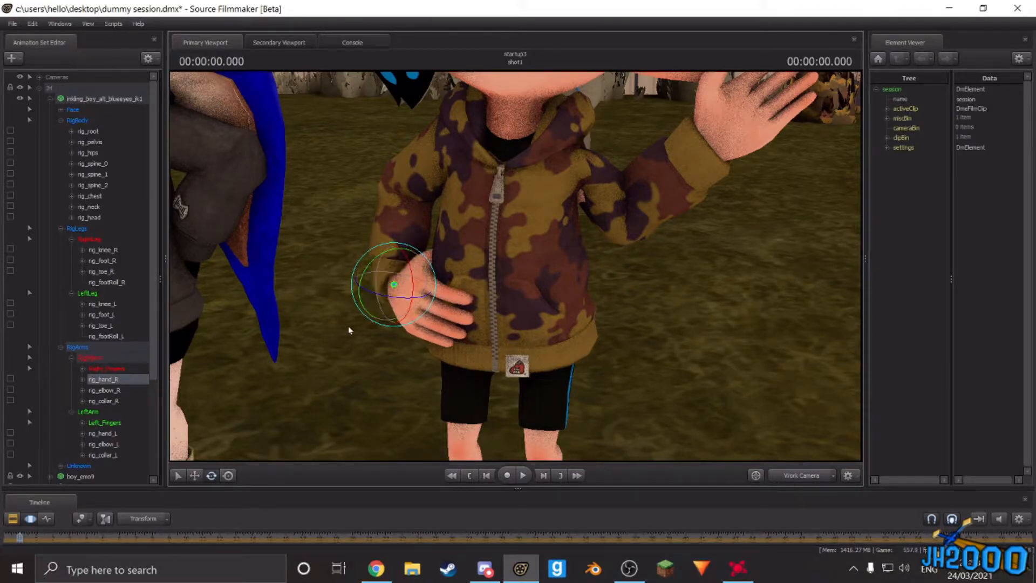
left_click_drag(351, 318, 373, 313)
left_click_drag(515, 270, 516, 240)
key("s")
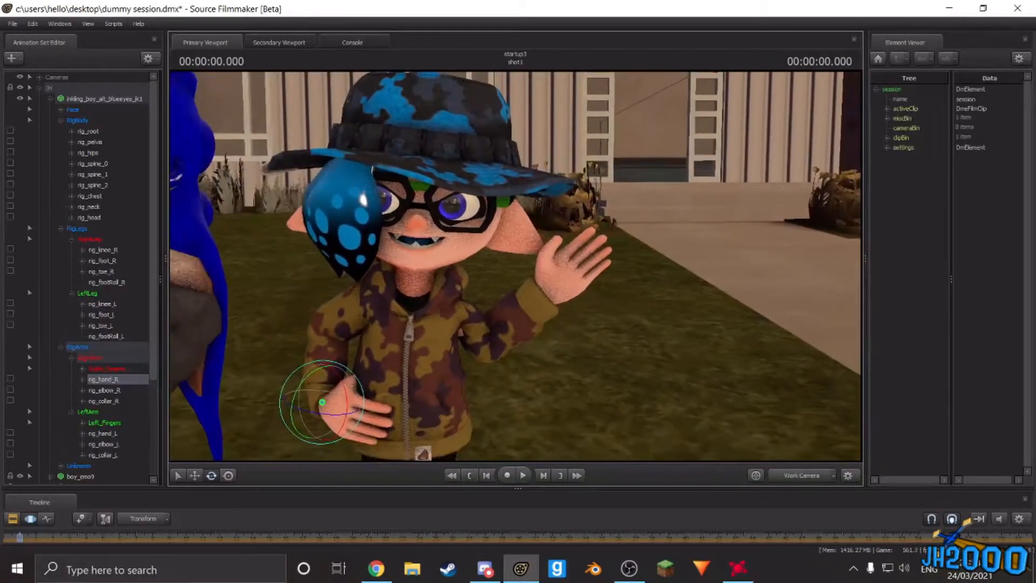
Step: Move and turn the inkling boy's left hand with rig_hand_L into an upright wave farther out from his body
left_click(103, 435)
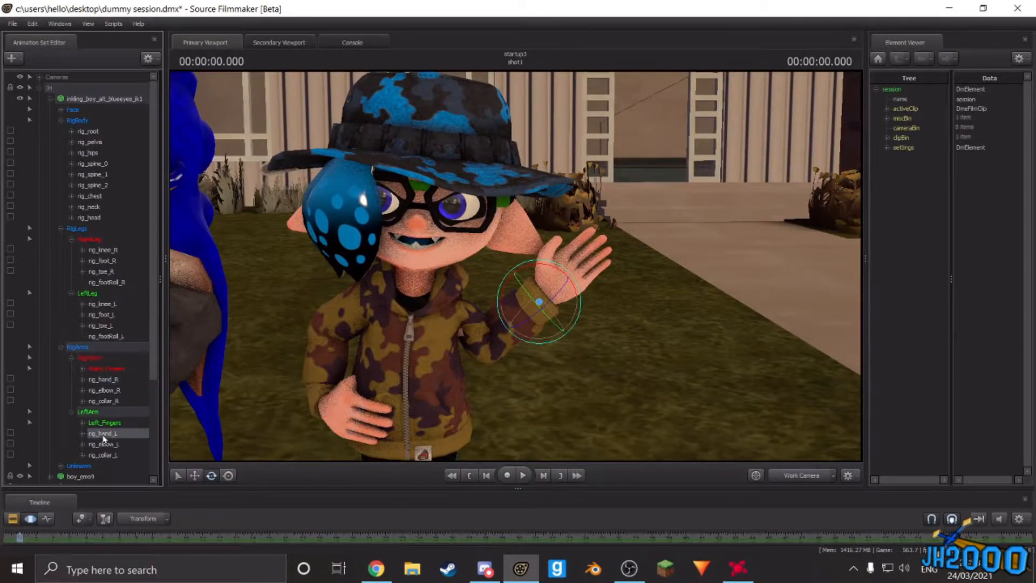
key("w")
left_click_drag(564, 284, 549, 263)
key("e")
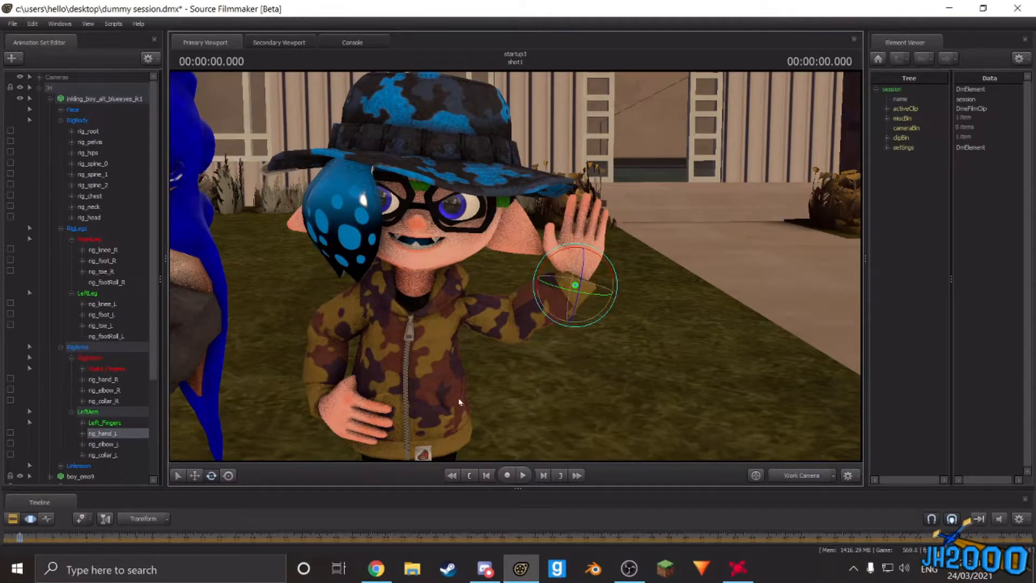
Step: Shift the inkling boy's left foot outward, away from the right foot, with the rig_foot_L control
left_click_drag(461, 406, 470, 451)
left_click_drag(534, 245, 514, 267)
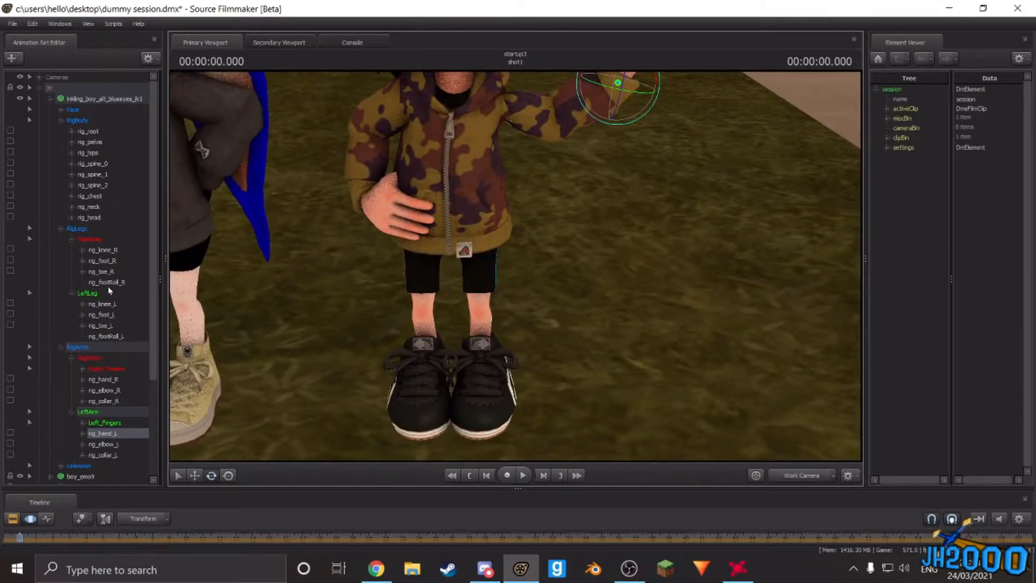
left_click(105, 317)
key("w")
key("e")
left_click_drag(496, 359, 523, 351)
key("w")
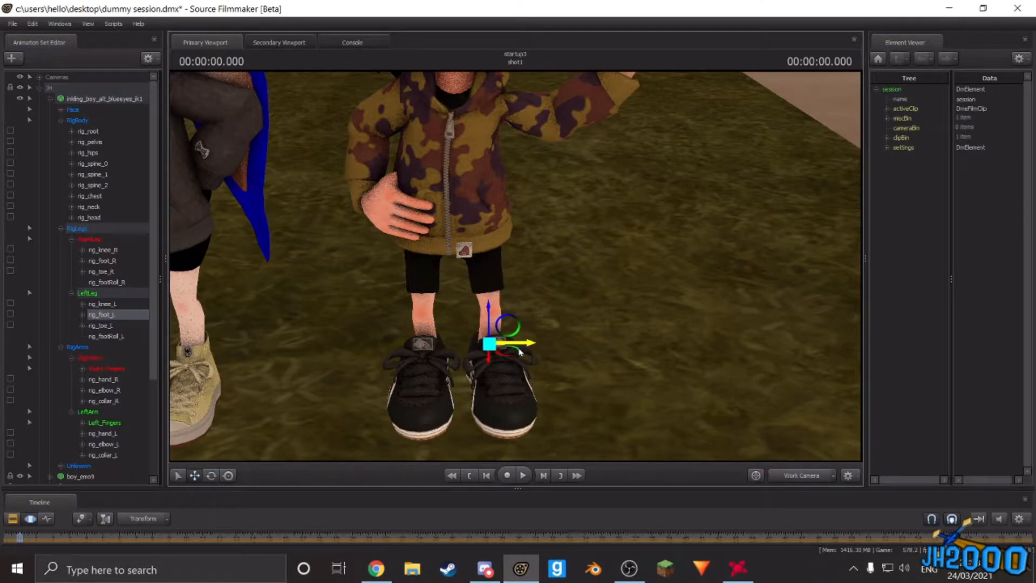
Step: Turn the inkling boy's right foot outward with the rig_foot_R control
left_click(113, 263)
key("e")
left_click_drag(385, 342, 439, 349)
key("w")
Step: Examine the inkling boy's finished pose from head to feet and compare it with the neighbouring characters
left_click_drag(550, 356, 545, 259)
key("s")
key("z")
key("z")
key("s")
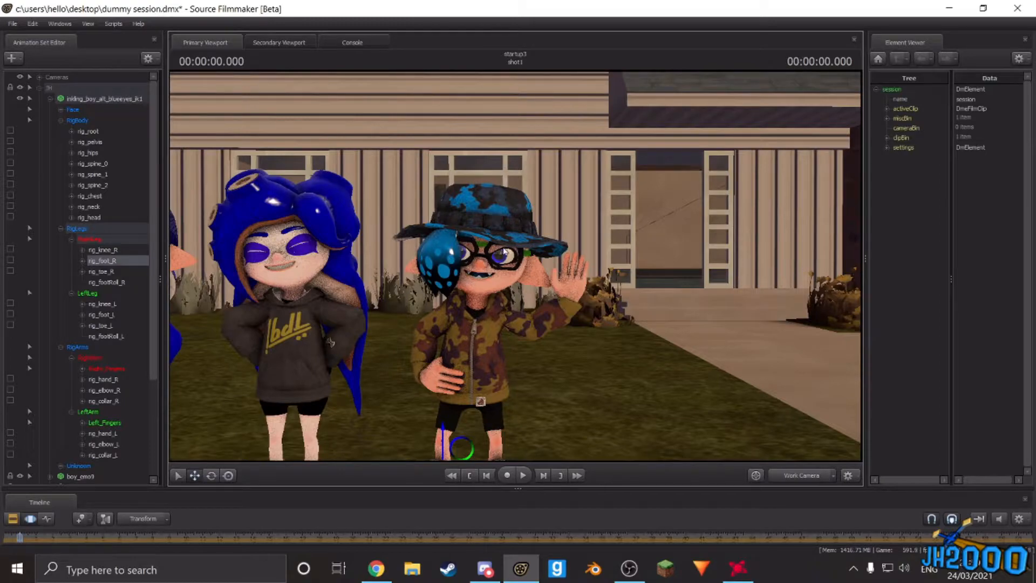
key("s")
left_click_drag(531, 296, 539, 322)
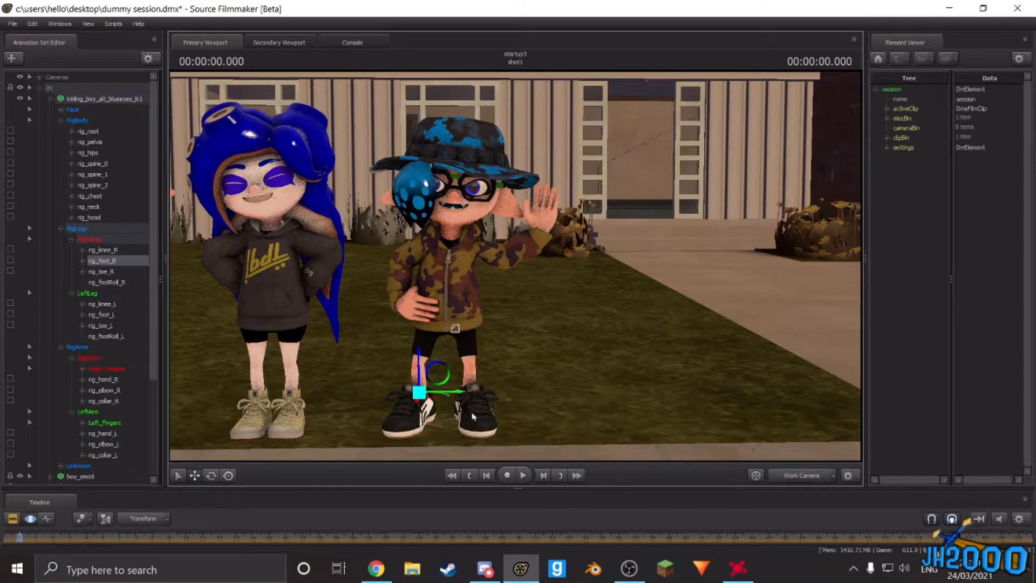
mouse_move(552, 380)
left_mouse_down()
mouse_move(586, 381)
mouse_move(552, 376)
left_mouse_up()
key("a")
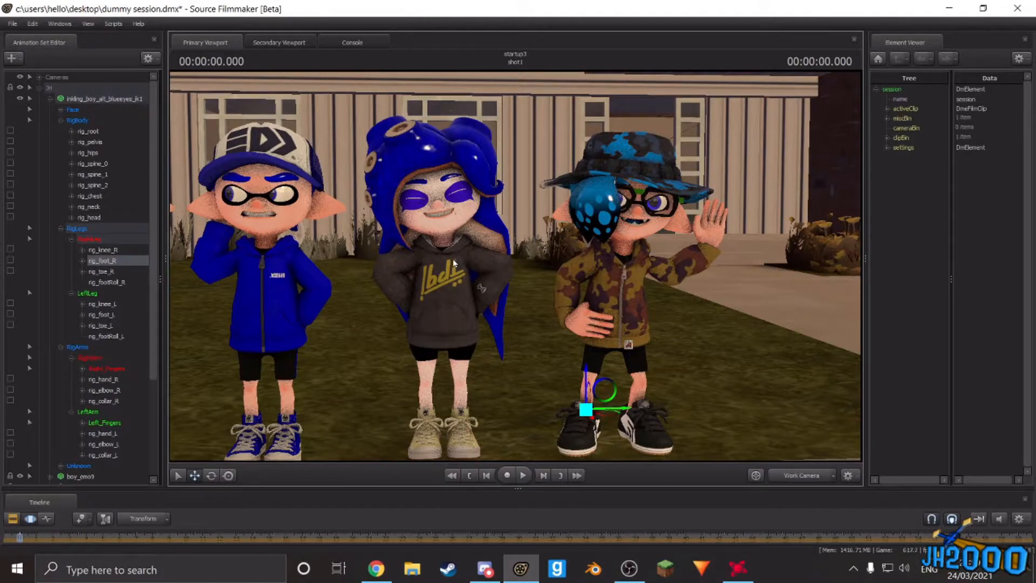
left_click_drag(465, 269, 515, 270)
key("w")
key("z")
key("w")
key("s")
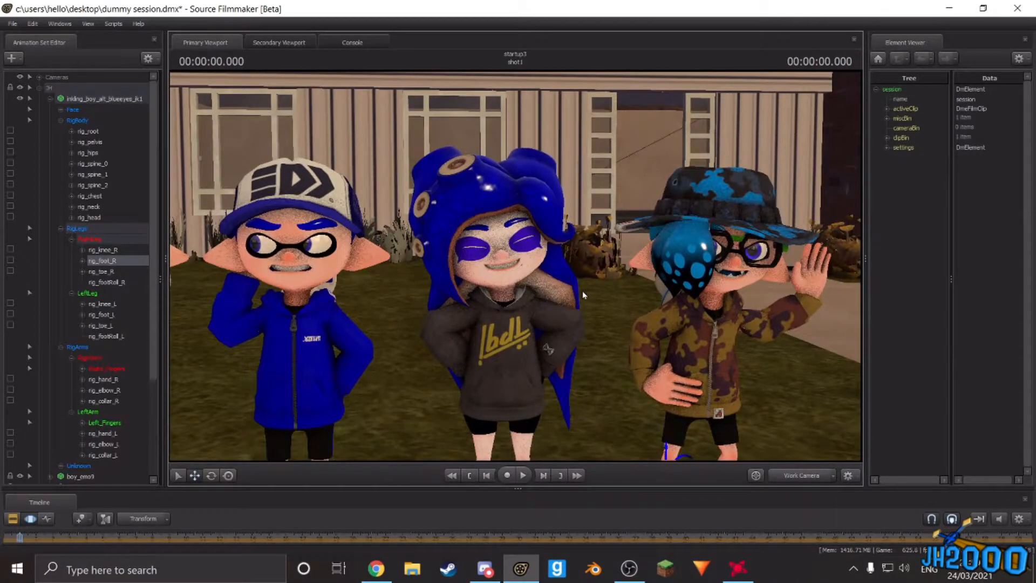
left_click_drag(557, 376, 561, 426)
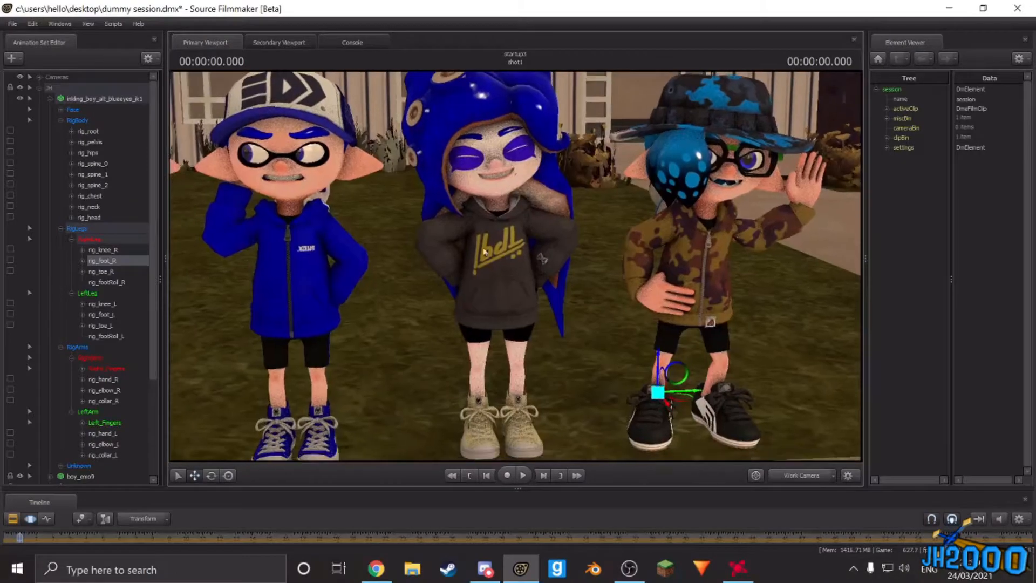
Step: Collapse the inkling boy's RigLegs, RigArms and RigBody groups, his model entry and his character group
left_click(60, 230)
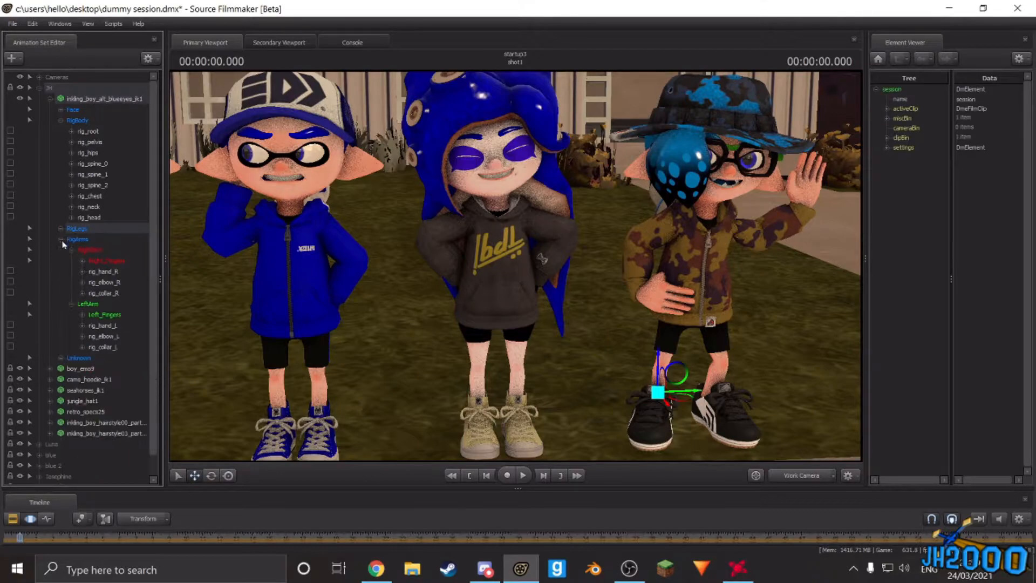
left_click(61, 239)
left_click(61, 120)
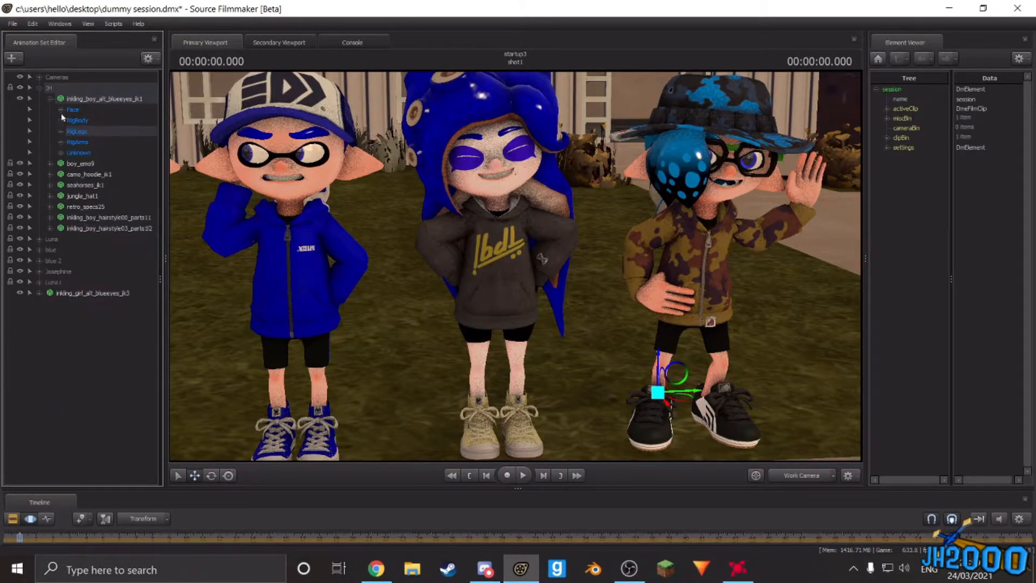
left_click(49, 99)
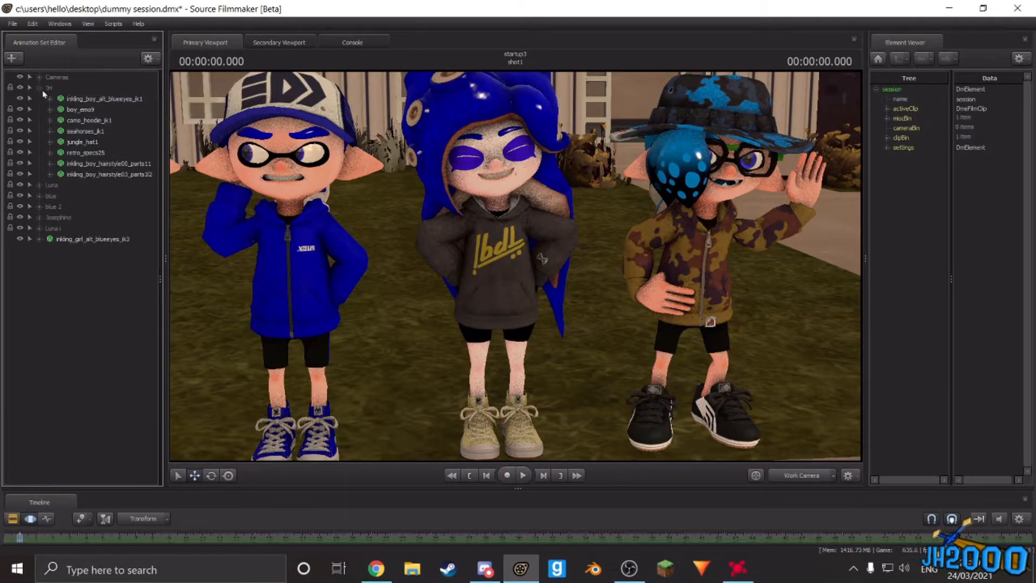
left_click(39, 88)
Step: Select the inkling boy's whole character group and move it aside, away from the octoling girl
left_click(52, 92)
left_click_drag(545, 254, 552, 287)
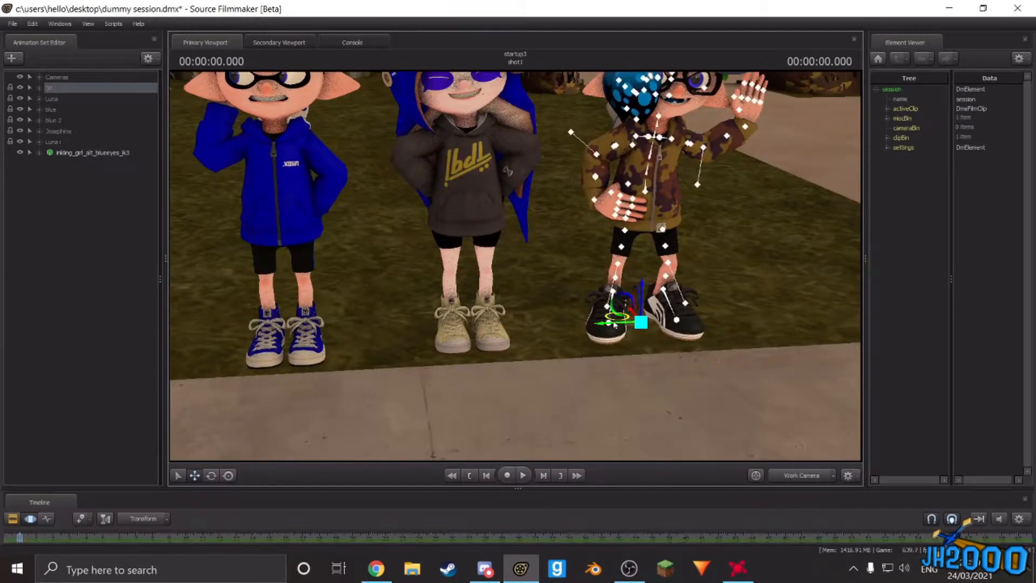
left_click_drag(610, 324, 817, 267)
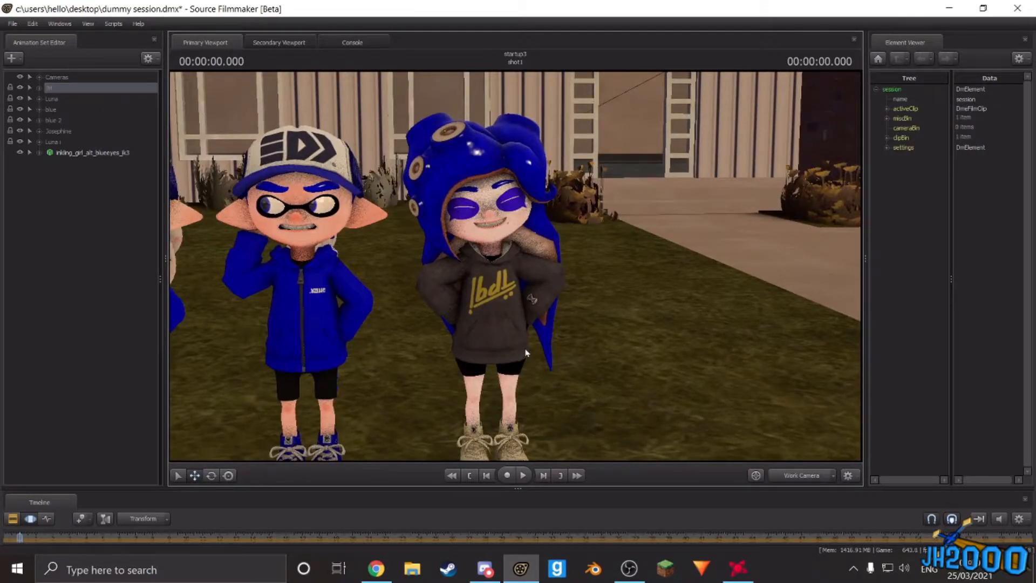
Step: Select the octoling girl's whole character group and move it clear of the boy in blue
left_click(59, 100)
left_click_drag(443, 324, 613, 362)
left_click_drag(613, 372, 570, 320)
key("w")
key("x")
key("s")
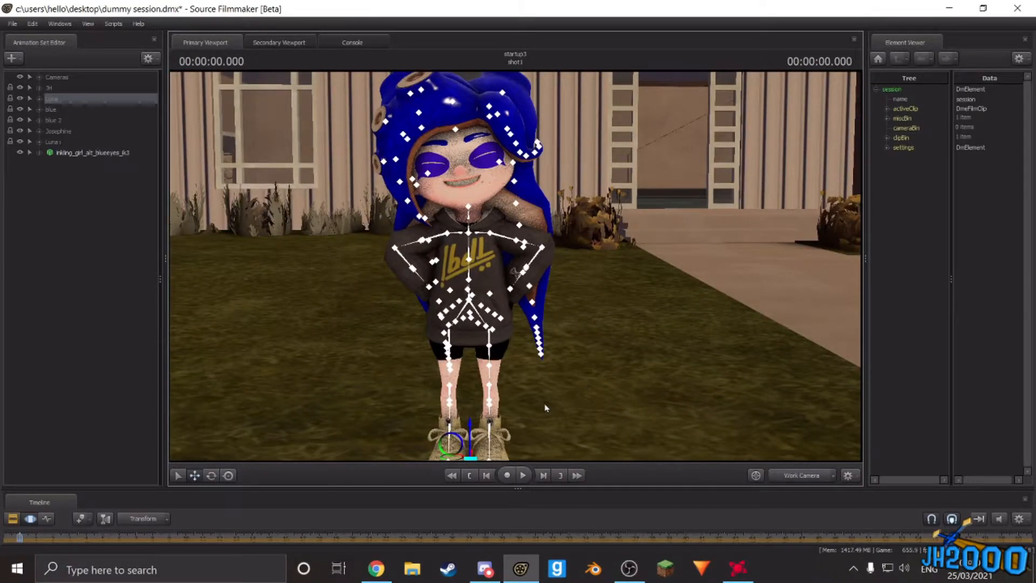
Step: Expand the octoling girl's group and apply the rig_inkling_ik rig to octoling_girl_blueeyes_jk1
left_click(40, 99)
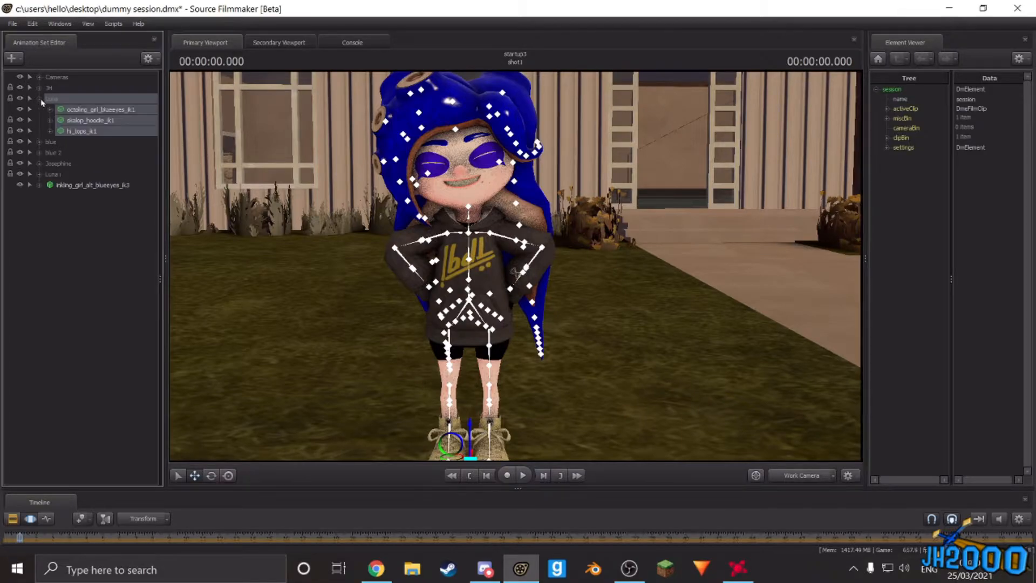
left_click(51, 110)
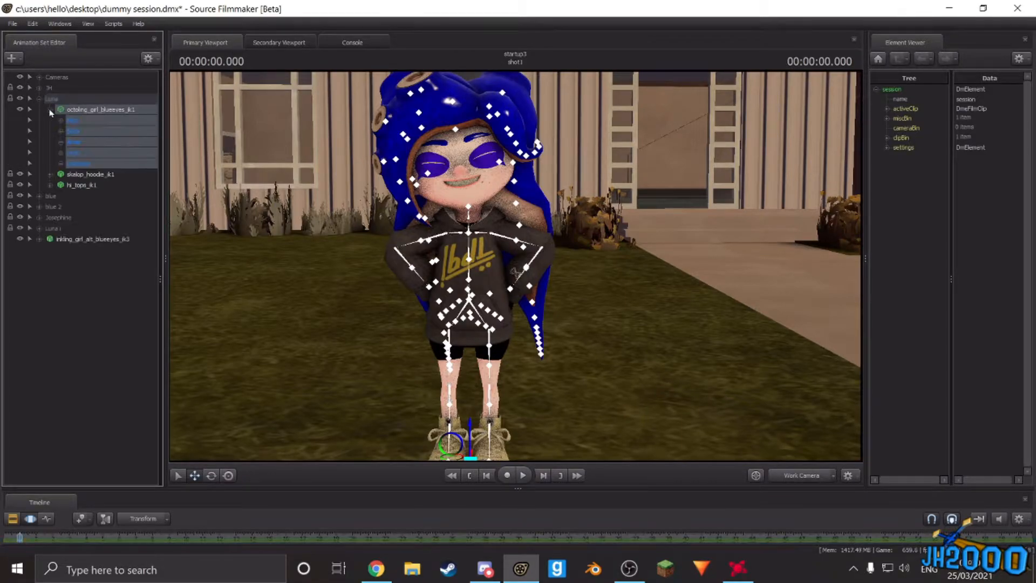
right_click(93, 112)
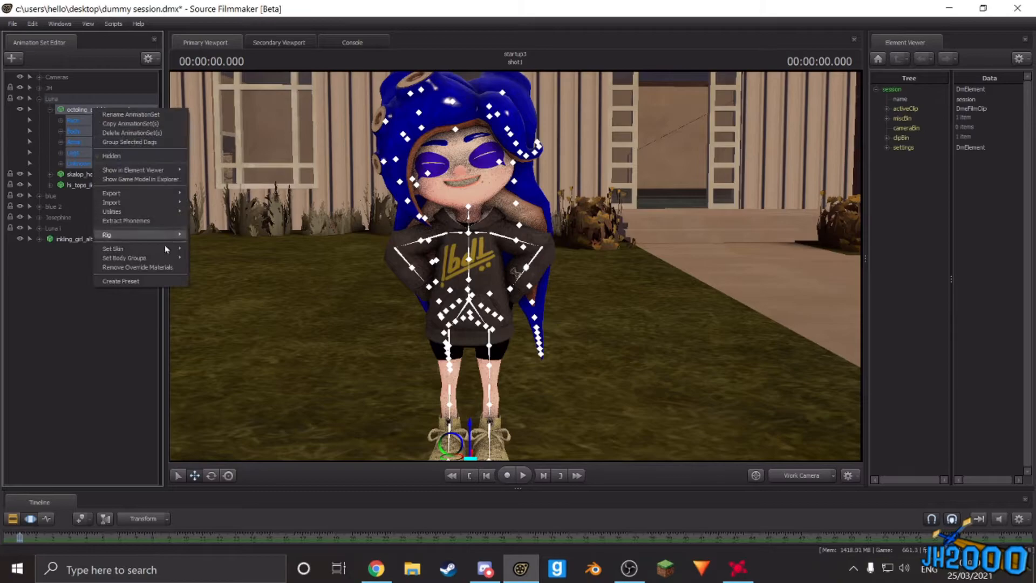
mouse_move(159, 253)
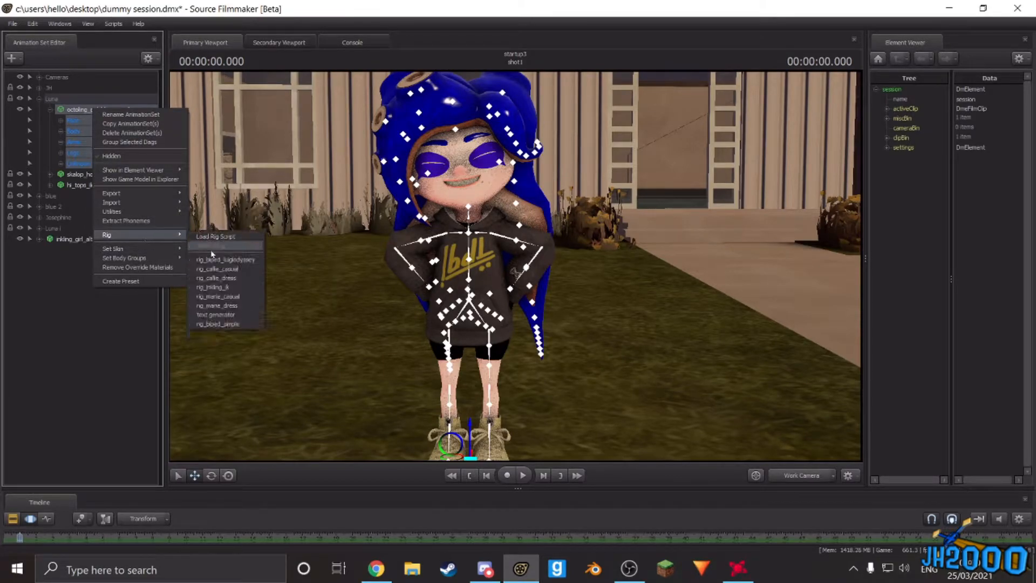
left_click(230, 291)
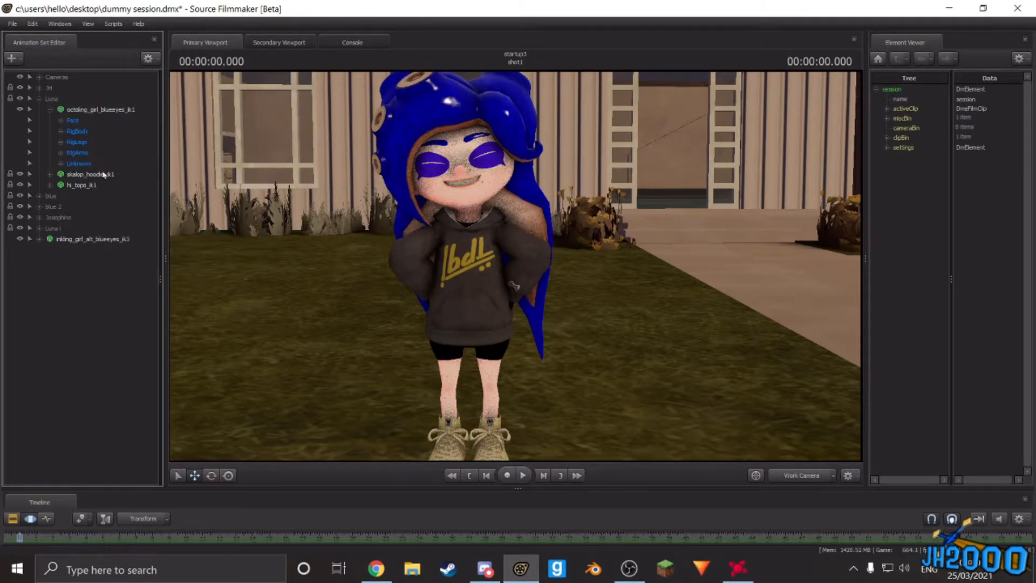
Step: Expand the octoling girl's RigLegs group with both legs and her RigBody group, leaving the face group collapsed
left_click(61, 142)
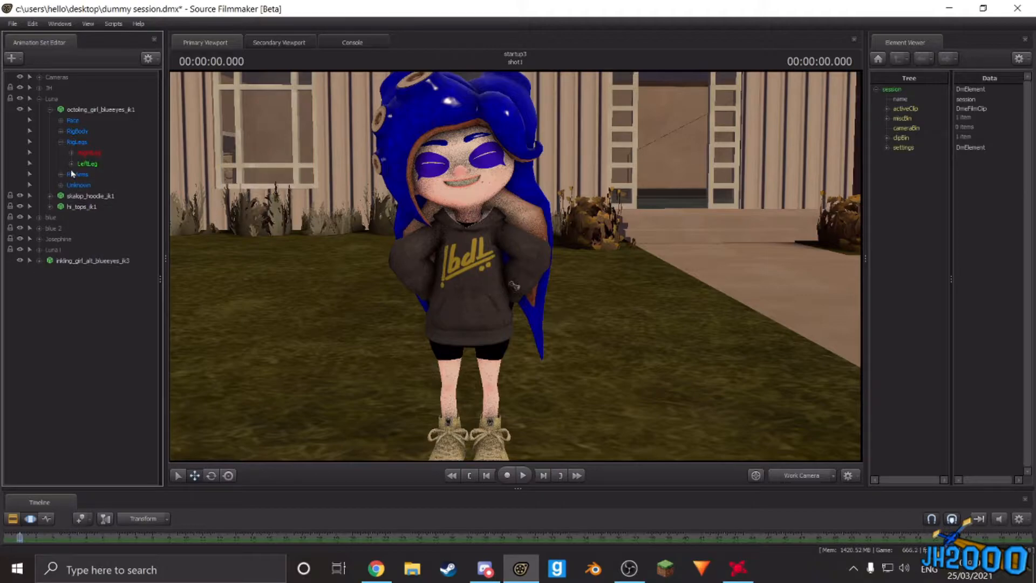
left_click(71, 163)
left_click(71, 153)
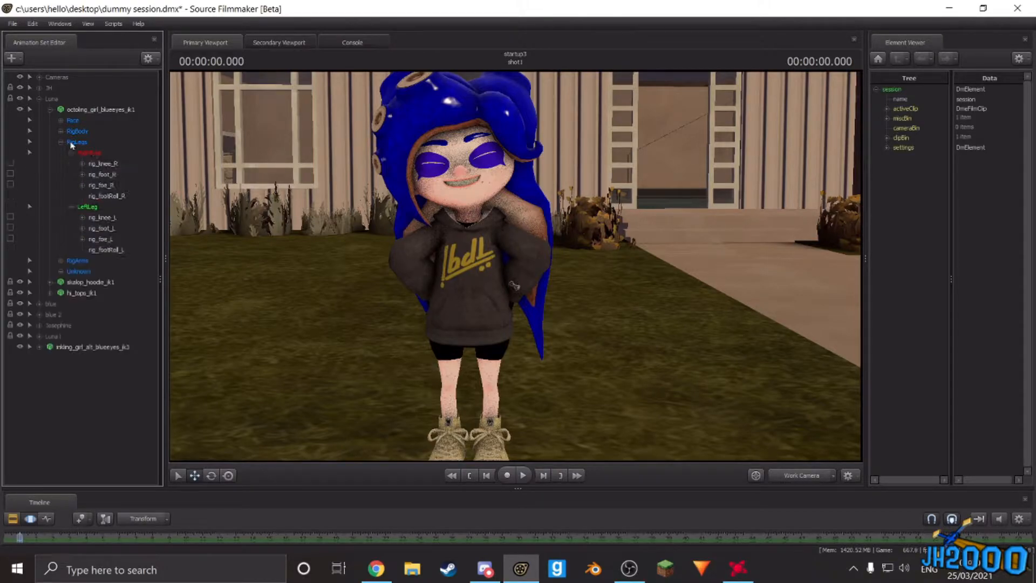
left_click(61, 122)
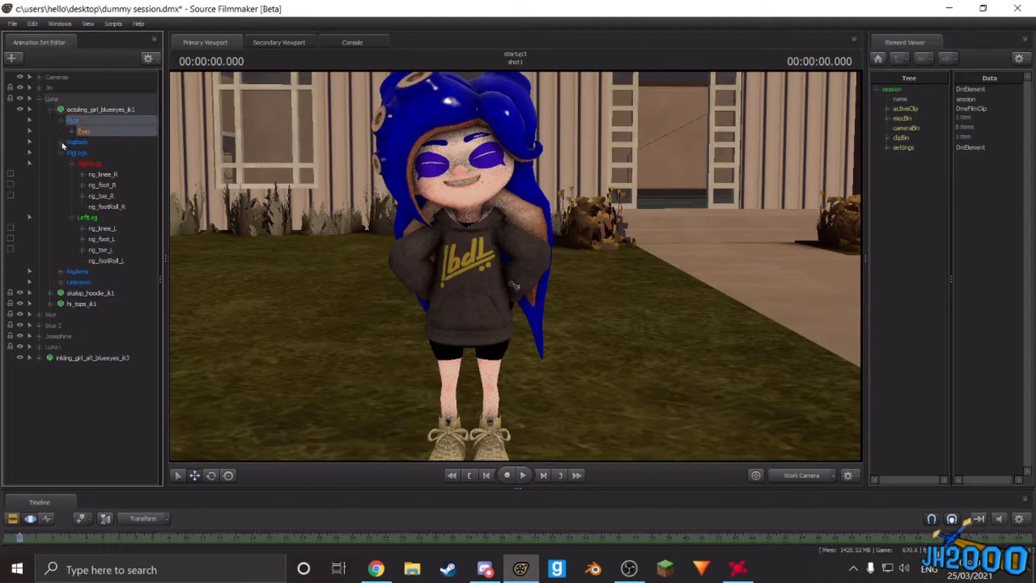
left_click(61, 142)
left_click(60, 121)
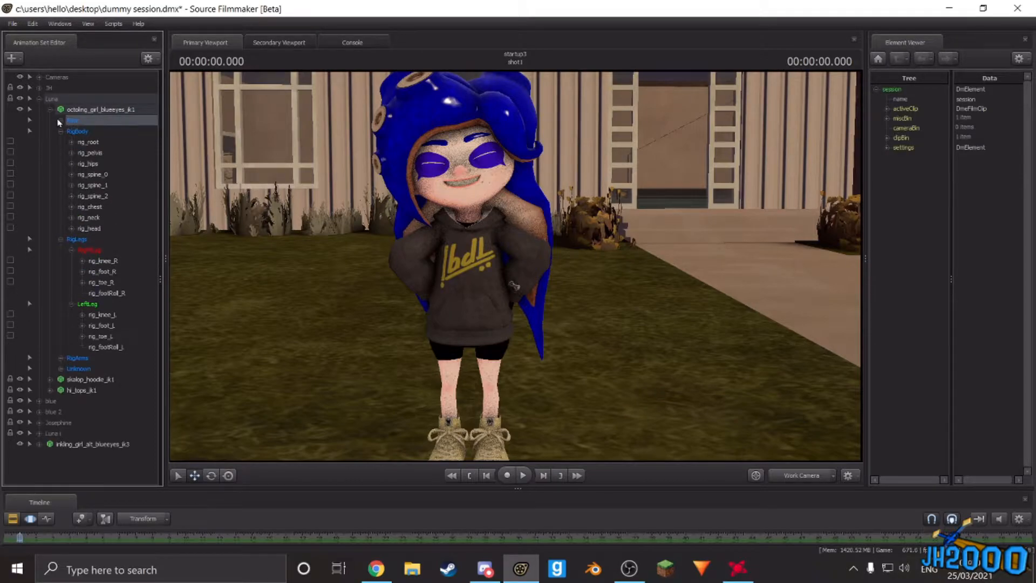
Step: Lower the octoling girl's body slightly with the rig_pelvis control
left_click(100, 163)
left_click(109, 155)
left_click_drag(345, 227, 294, 252)
key("w")
left_click_drag(519, 242, 518, 247)
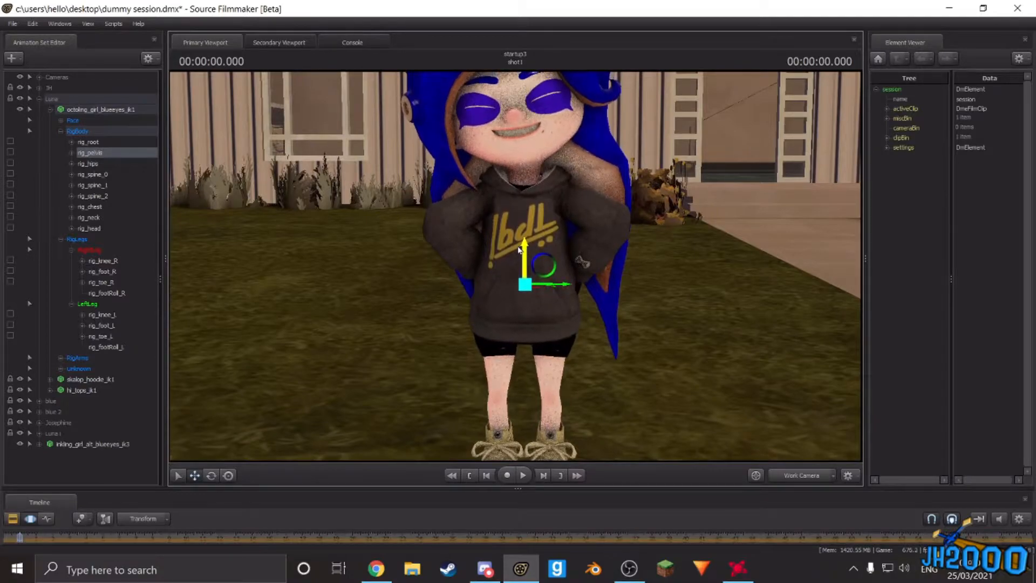
Step: Tilt the octoling girl's hips slightly to one side with the rig_hips control
left_click(107, 164)
key("e")
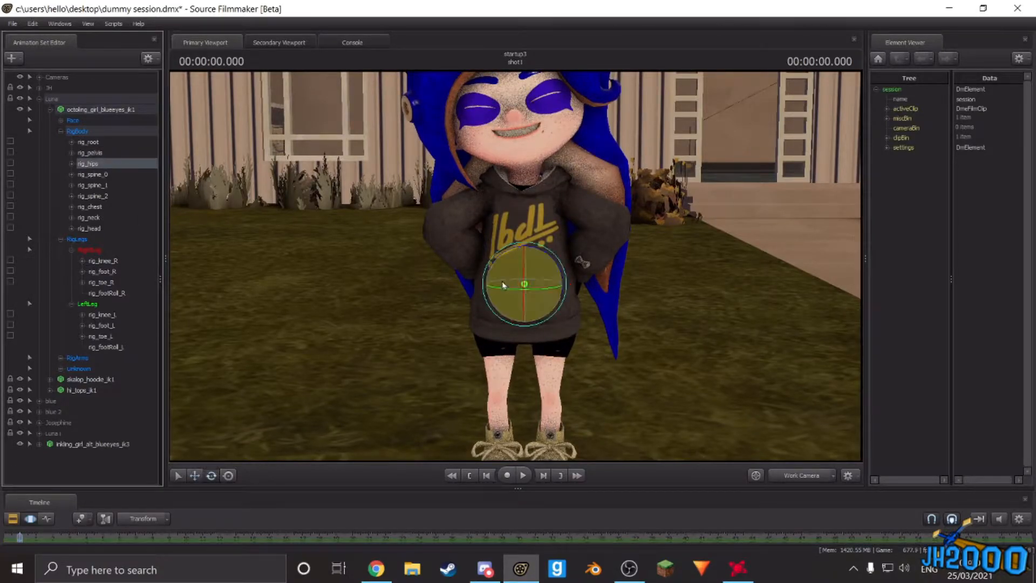
left_click_drag(561, 273, 560, 280)
left_click_drag(582, 408, 632, 458)
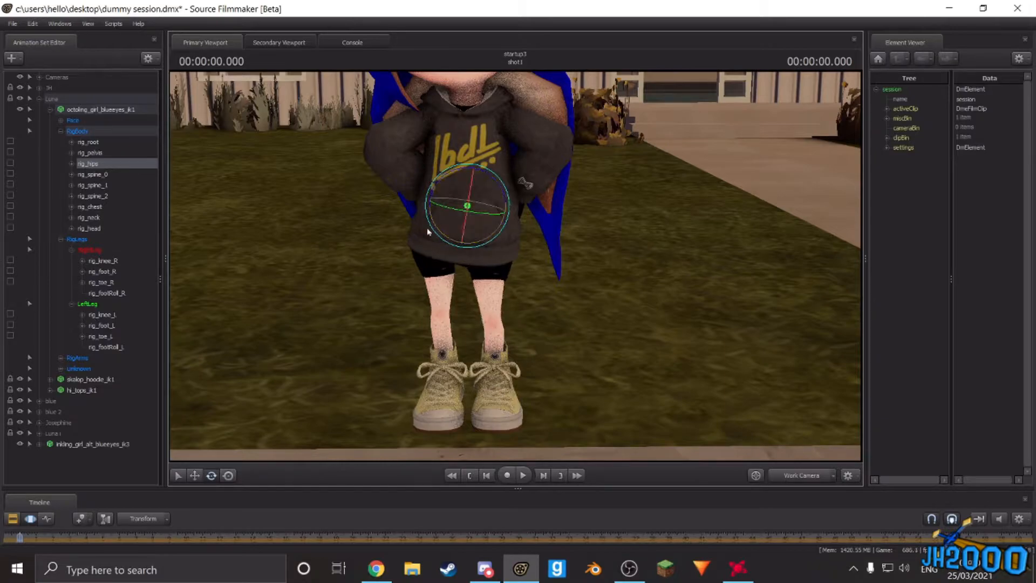
Step: Move rig_pelvis down a little more to bend the octoling girl's knees, and check the legs from the side
left_click(103, 153)
key("w")
left_click_drag(465, 183, 465, 186)
left_click_drag(358, 291, 524, 264, "alt")
key("s")
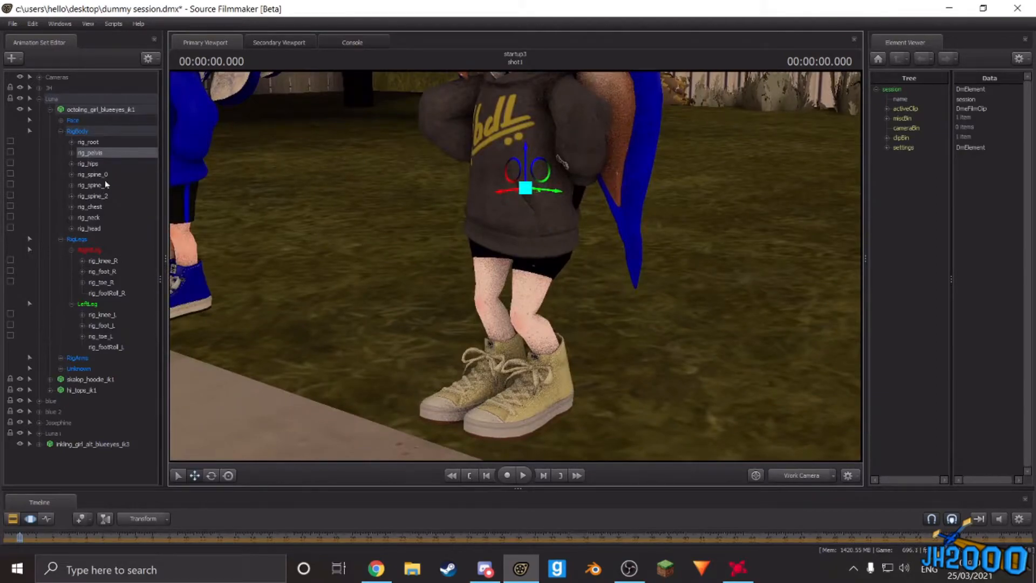
Step: Rotate and reposition the octoling girl's right foot with the rig_foot_R control to widen her stance
left_click(111, 282)
left_click(104, 271)
key("e")
left_click_drag(514, 358, 497, 366)
key("a")
left_click_drag(592, 404, 740, 450)
key("w")
left_click_drag(393, 277, 417, 326)
Step: Adjust the octoling girl's left foot with rig_foot_L so that her legs stand apart
left_click(115, 325)
key("e")
key("w")
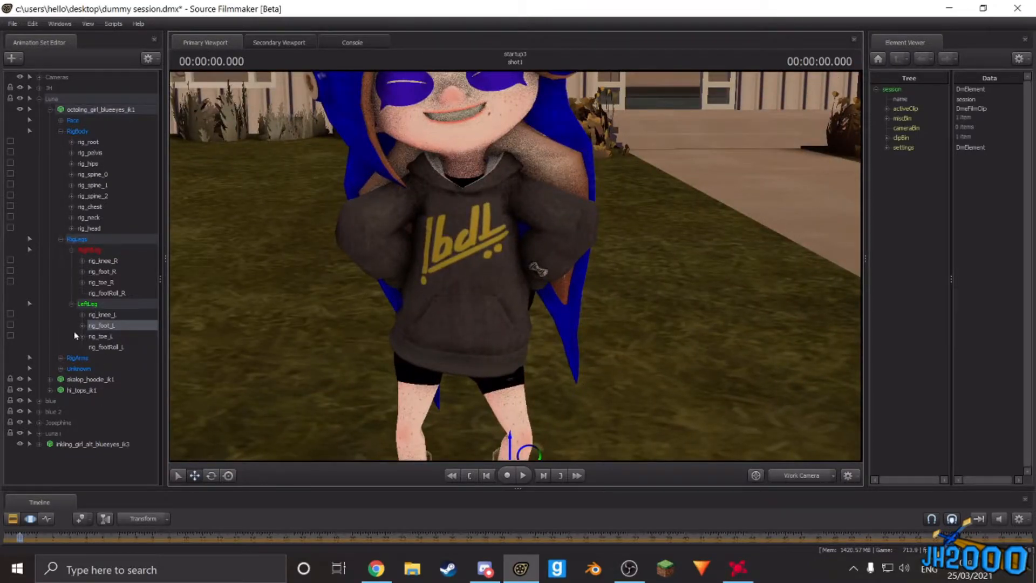
Step: Expand the RigArms group and pose the octoling girl's right hand against the front of her hoodie with rig_hand_R
left_click(60, 357)
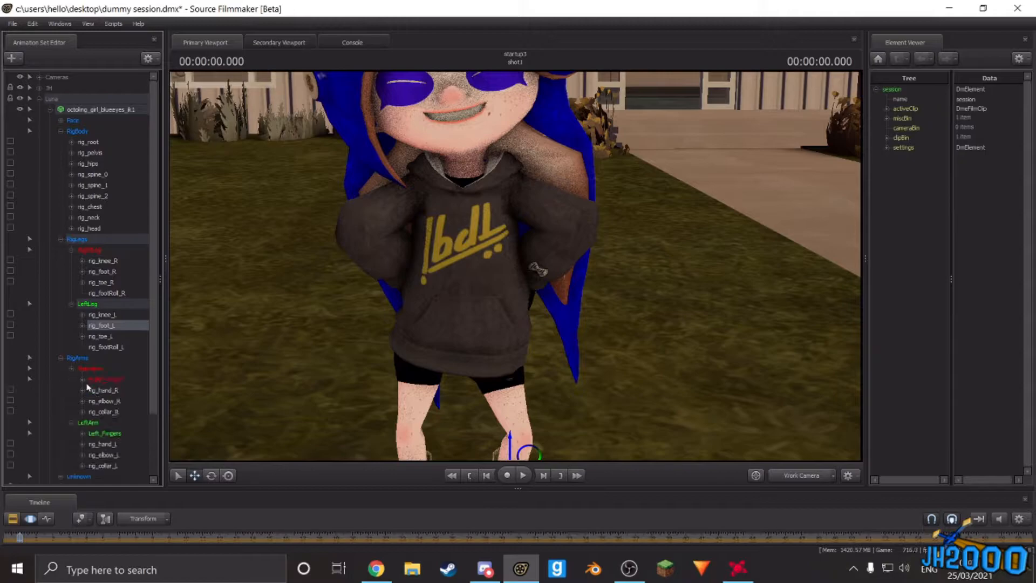
left_click(116, 390)
left_click_drag(421, 249, 462, 279)
key("e")
key("w")
key("w")
mouse_move(366, 238)
left_mouse_down()
mouse_move(373, 217)
mouse_move(353, 227)
left_mouse_up()
key("e")
key("w")
left_click_drag(370, 184, 381, 246)
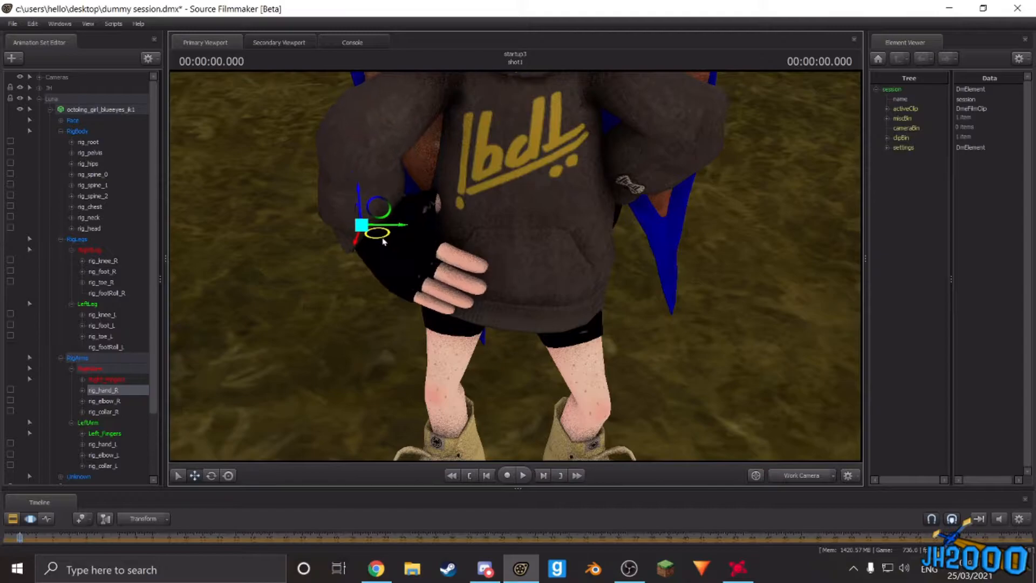
Step: Rotate and reposition the octoling girl's right hand with rig_hand_R so that it rests at her hip
key("e")
left_click_drag(367, 247, 371, 218)
key("w")
left_click_drag(448, 227, 581, 152)
key("s")
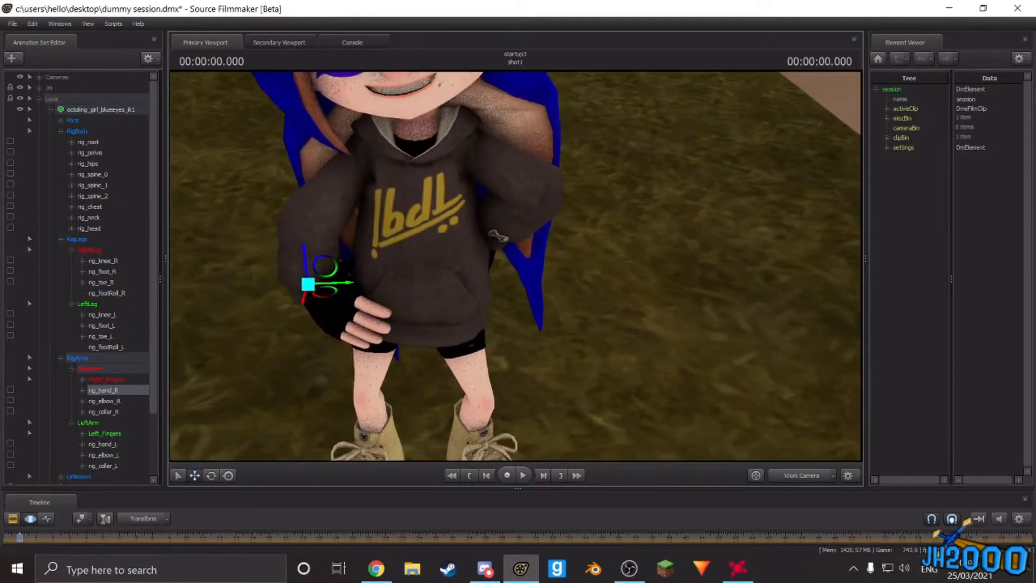
key("w")
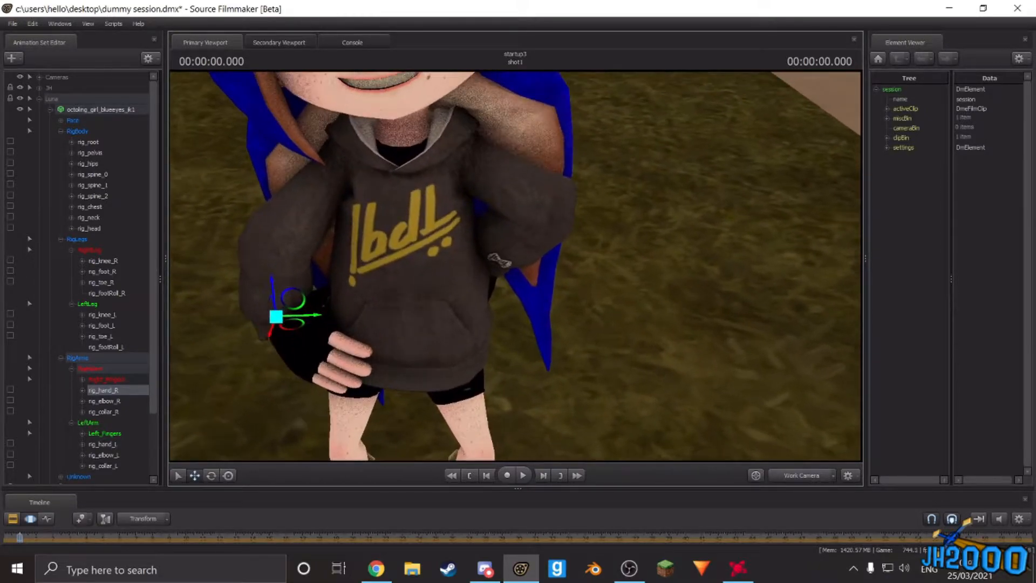
Step: Move and rotate the octoling girl's left hand with rig_hand_L so that it sits inside the hoodie pocket
left_click(102, 444)
left_click_drag(517, 257, 486, 294)
key("e")
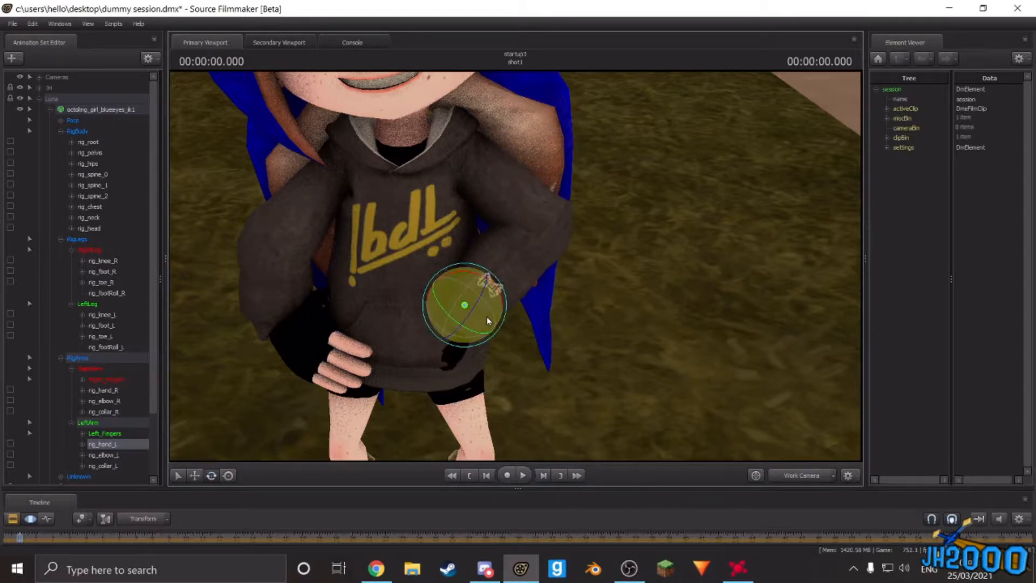
scroll(486, 321, "up", 6)
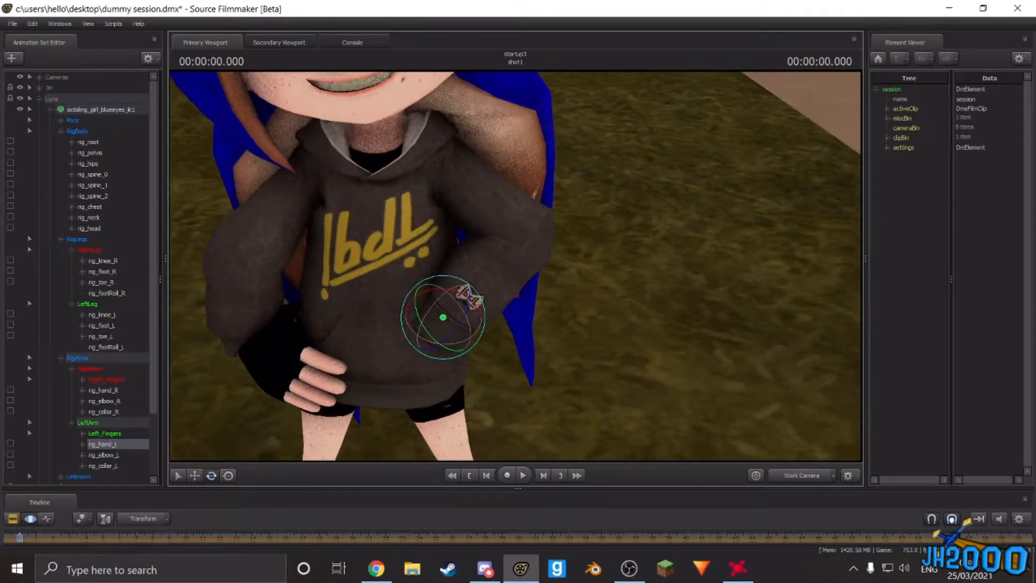
scroll(535, 292, "up", 3)
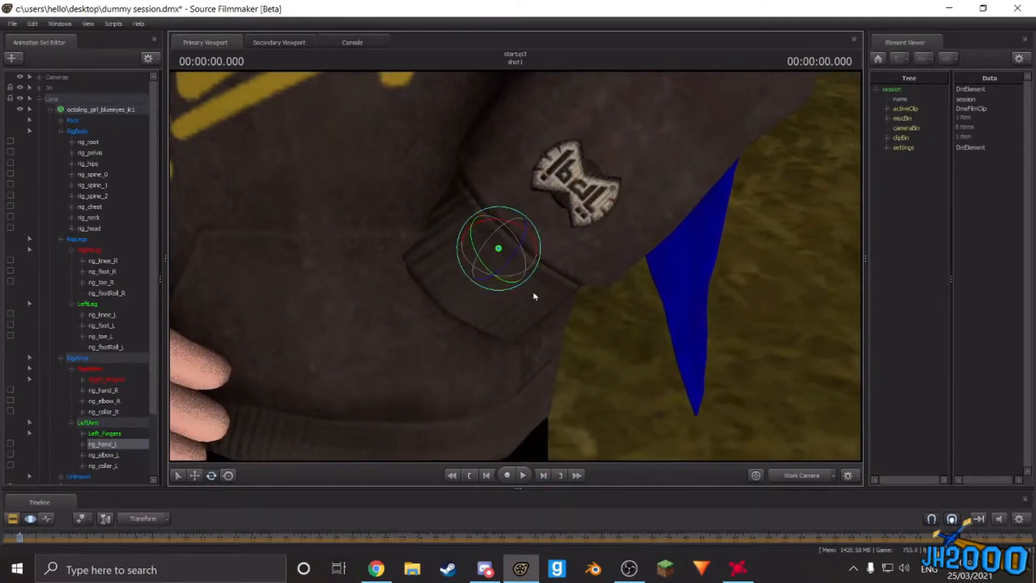
scroll(460, 340, "down", 8)
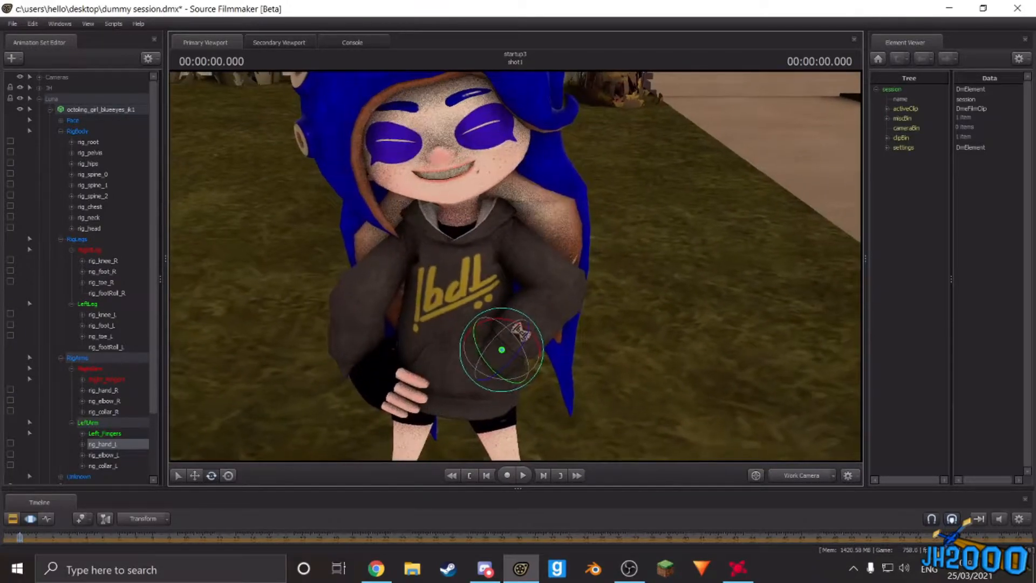
scroll(459, 339, "up", 2)
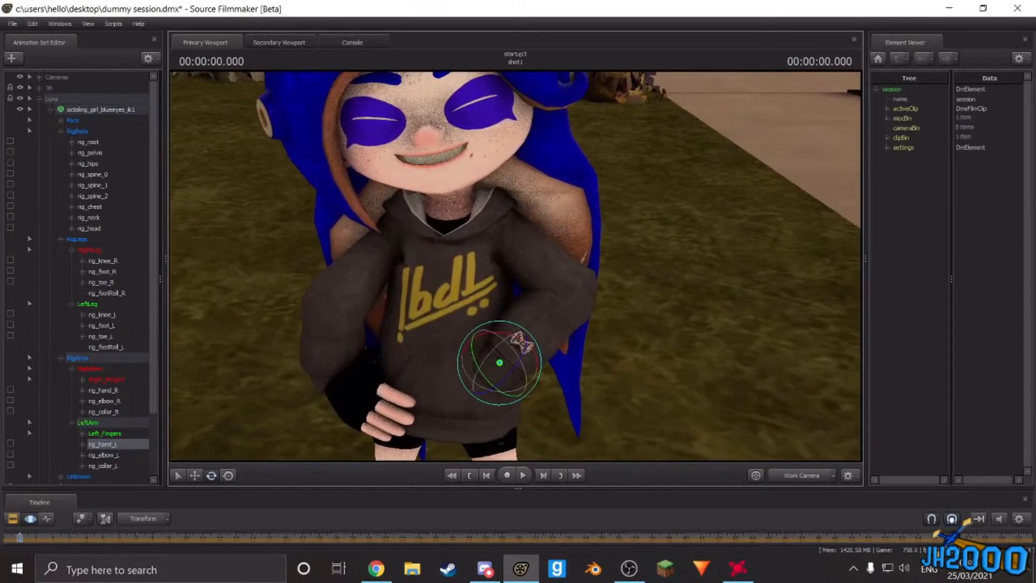
Step: Reposition rig_elbow_R so that the octoling girl's right elbow points outward, away from her body
left_click(115, 405)
left_click_drag(302, 345, 410, 372)
key("a")
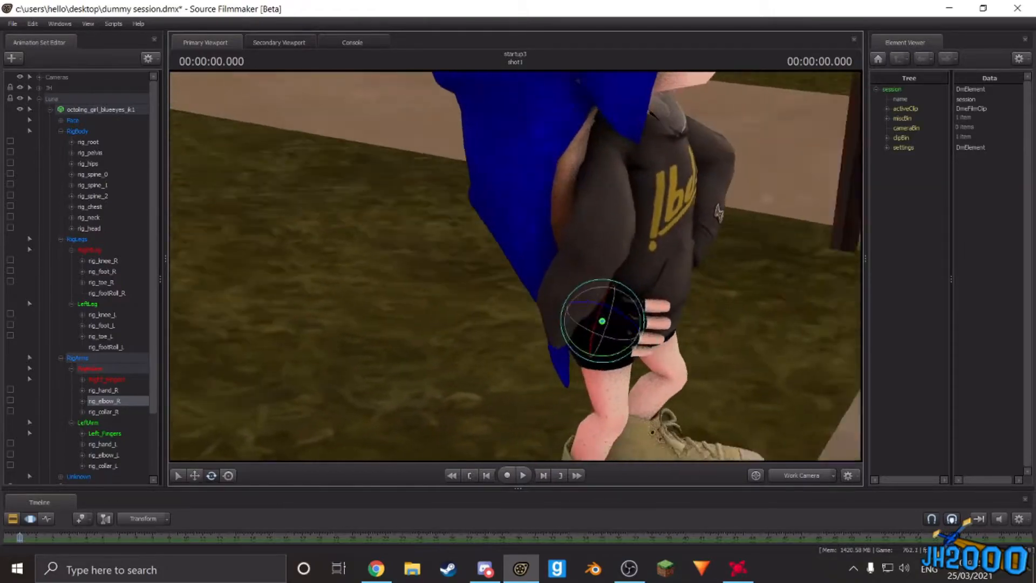
left_click_drag(717, 212, 501, 274)
key("w")
left_click_drag(487, 346, 174, 321)
left_click_drag(841, 249, 516, 271)
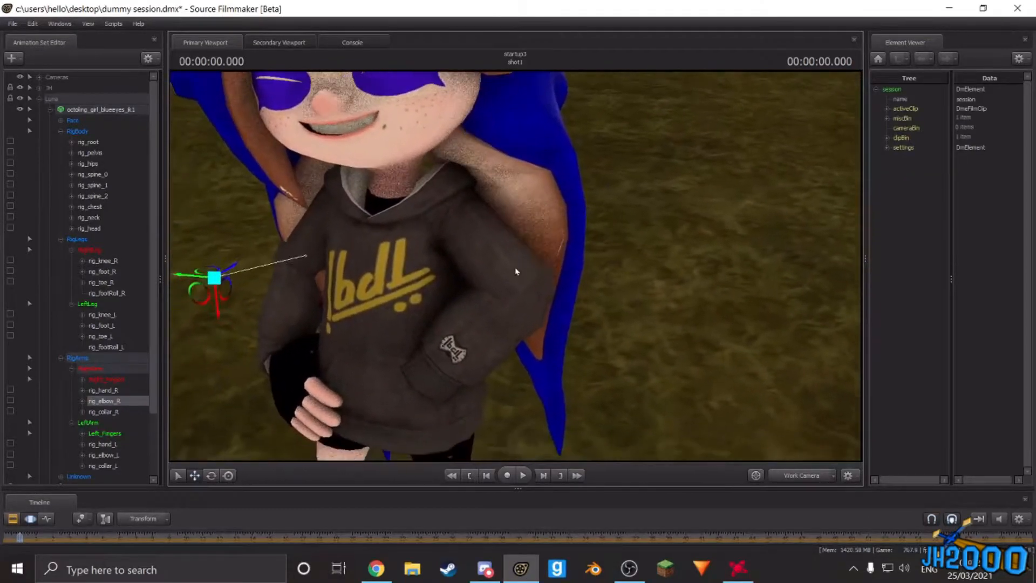
Step: Move rig_elbow_L outward and up to adjust the bend of the octoling girl's left arm
left_click(103, 455)
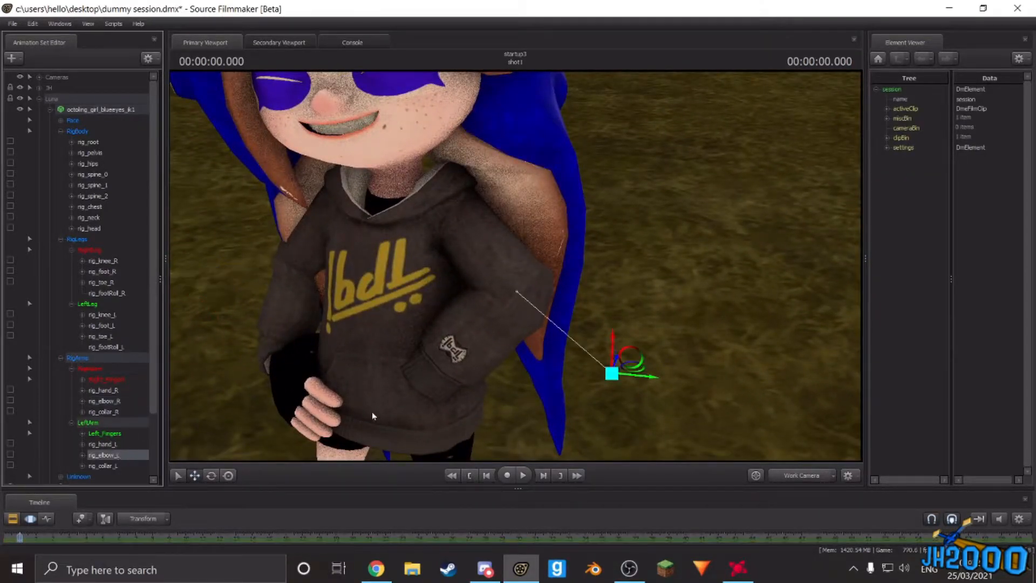
left_click_drag(608, 380, 683, 253)
left_click_drag(516, 266, 725, 230)
left_click_drag(525, 327, 548, 322)
left_click_drag(726, 289, 688, 223)
key("a")
left_click_drag(540, 351, 642, 340)
left_click_drag(408, 440, 435, 390)
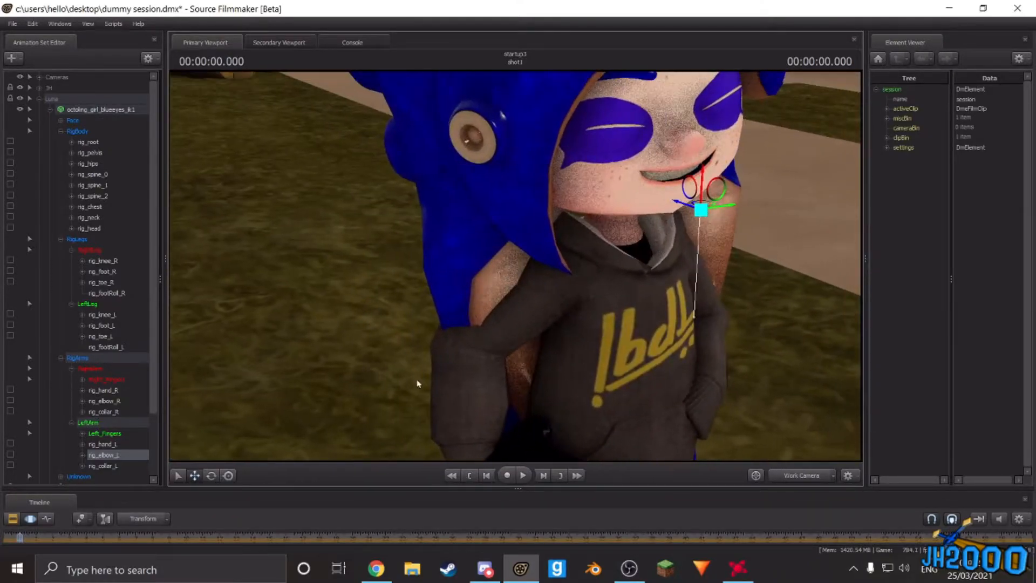
Step: Rotate the right hair tentacle bone bip_hair_1_03_R to swing the hair outward, off the right arm
key("ctrl")
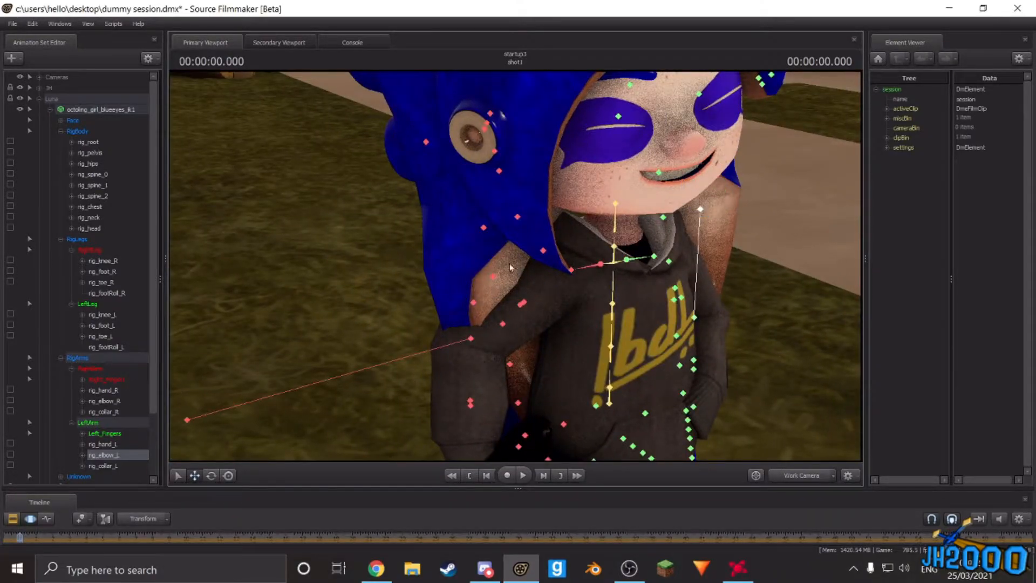
left_click(483, 228, "ctrl")
key("e")
left_click_drag(453, 230, 503, 239)
key("ctrl")
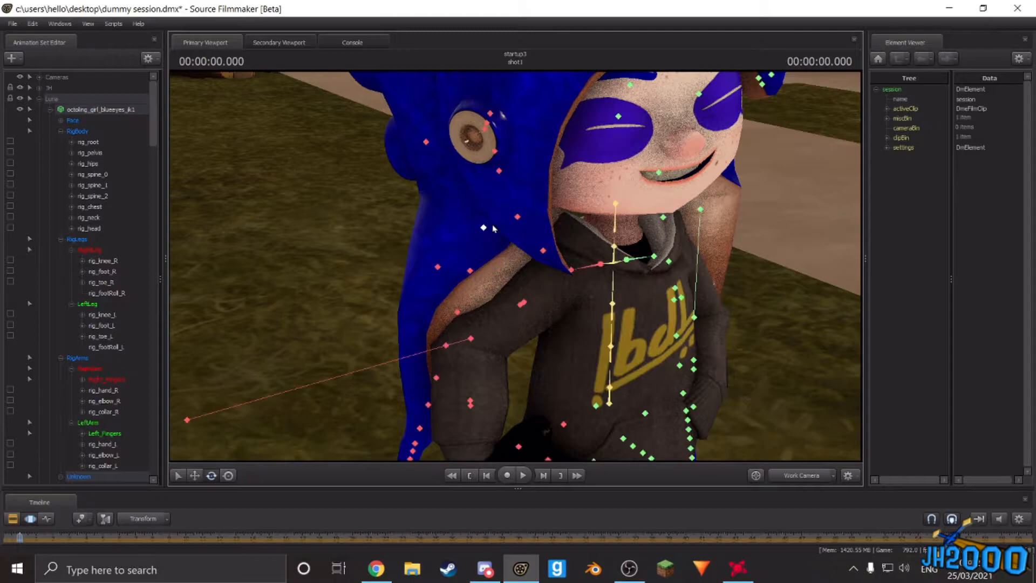
left_click(500, 187, "ctrl")
left_click_drag(452, 174, 475, 174, "alt")
Step: Find the right hair bones in the octoling girl's control list and rotate bip_hair_1_02_R to lift the tentacle outward
scroll(65, 409, "down", 18)
key("ctrl")
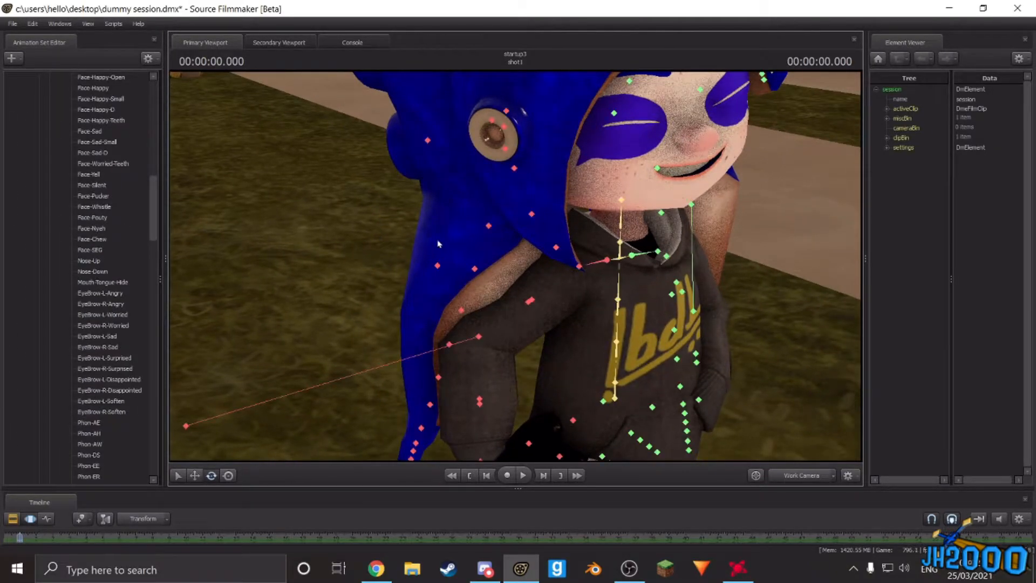
left_click(488, 225, "ctrl")
scroll(113, 410, "down", 20)
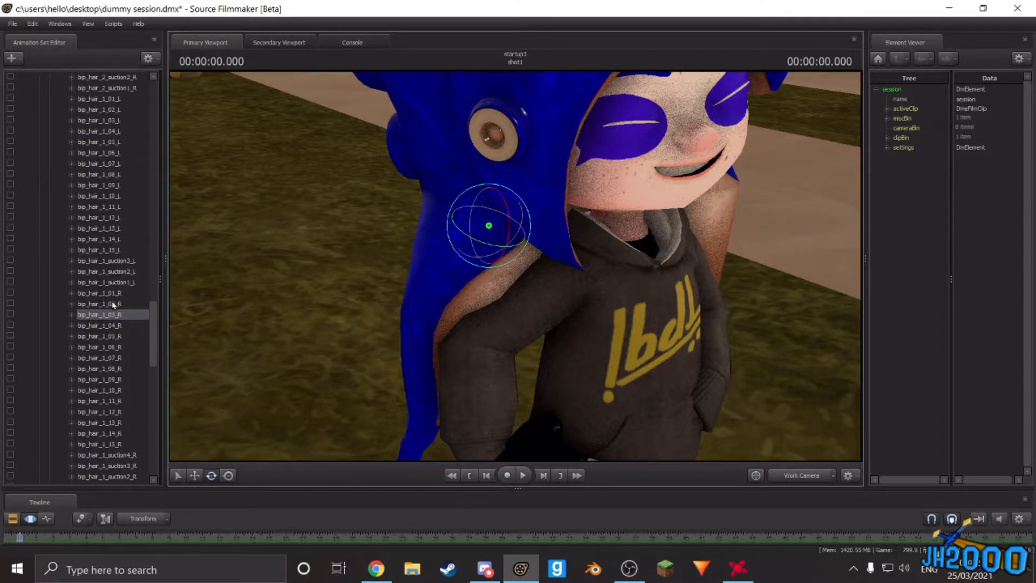
left_click(112, 304)
left_click_drag(513, 118, 509, 135)
Step: Rotate bip_hair_1_05_R, bip_hair_1_06_R and bip_hair_1_07_R so that the lower right tentacle hangs down beside the arm
key("ctrl")
left_click(442, 277, "ctrl")
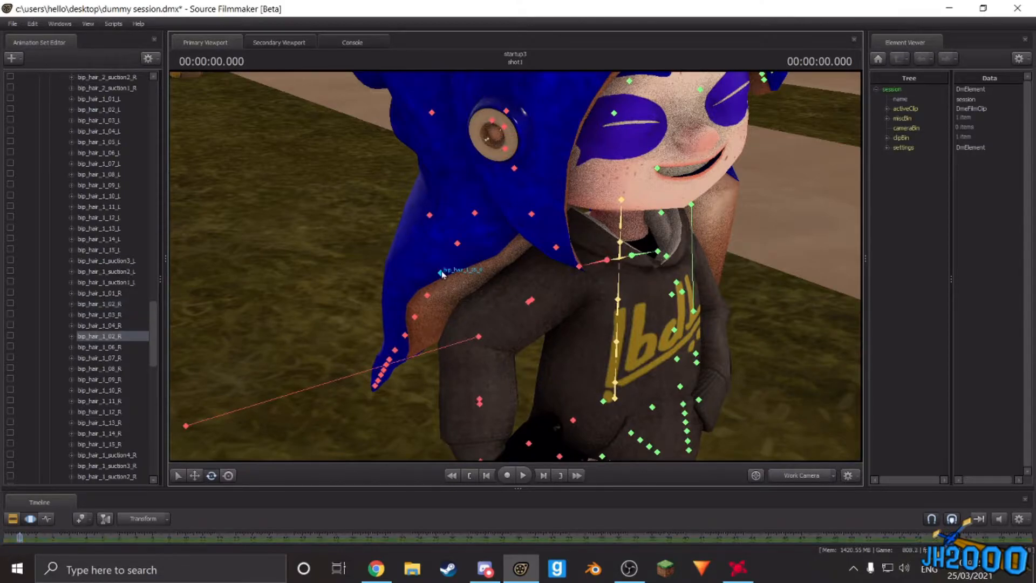
left_click_drag(461, 287, 459, 274)
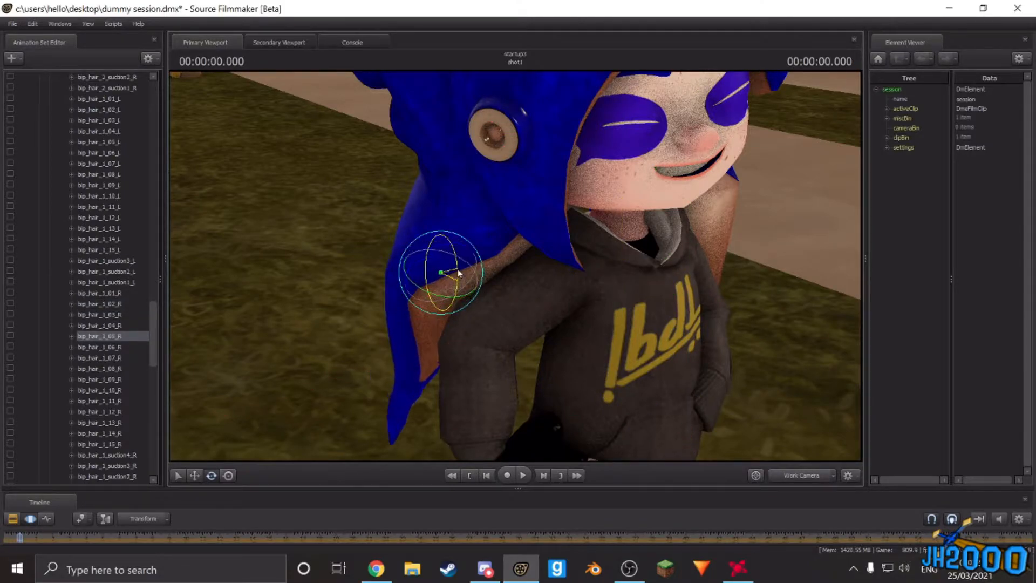
key("ctrl")
left_click(431, 305, "ctrl")
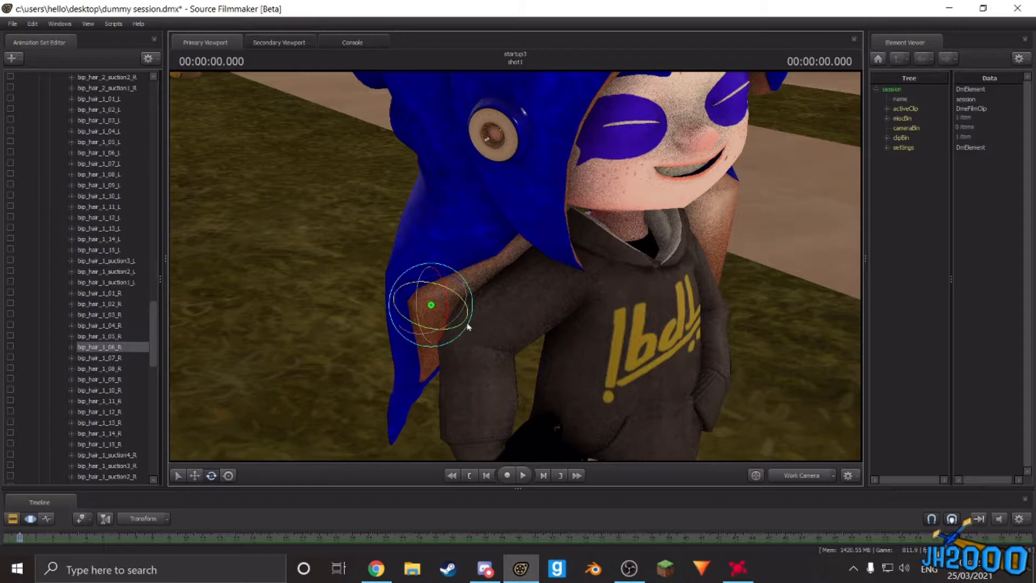
left_click_drag(443, 318, 423, 363)
key("ctrl")
left_click(426, 342, "ctrl")
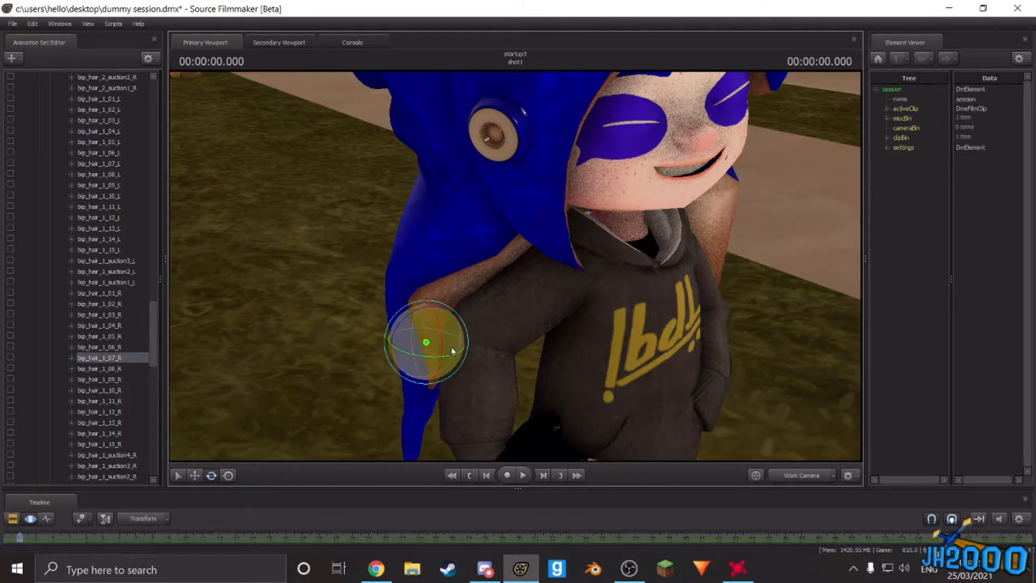
key("a")
left_click_drag(443, 346, 443, 263)
Step: Rotate bip_hair_1_04_R from the side to bend the right tentacle around the shoulder
key("ctrl")
key("d")
key("ctrl")
left_click(421, 266, "ctrl")
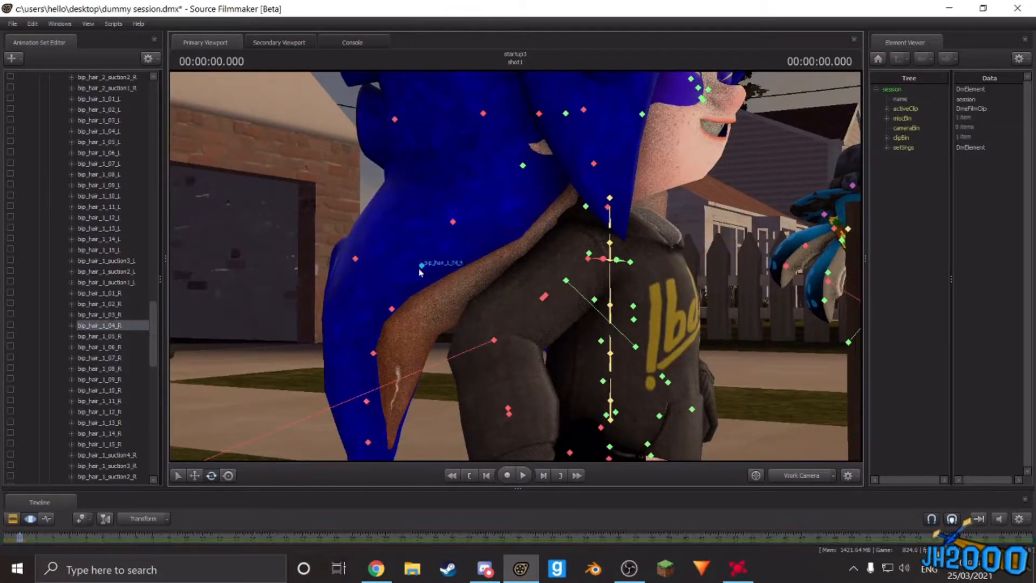
left_click_drag(450, 283, 452, 260)
left_click_drag(525, 325, 454, 287)
Step: Rotate bip_hair_1_03_R slightly to refine the upper curve of the right tentacle behind the arm
key("a")
key("ctrl")
key("d")
key("d")
left_click(106, 316)
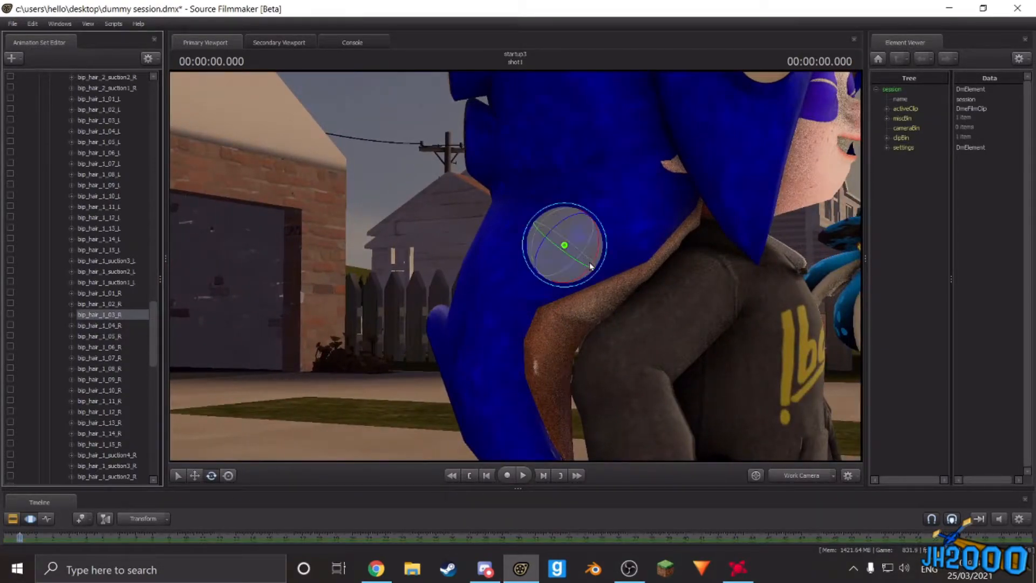
left_click_drag(593, 263, 601, 258)
key("a")
left_click_drag(659, 322, 723, 383)
Step: Rotate bip_hair_1_04_R, bip_hair_1_05_R and bip_hair_1_06_R in turn to shape the right tentacle's lower part behind the arm
left_click(121, 326)
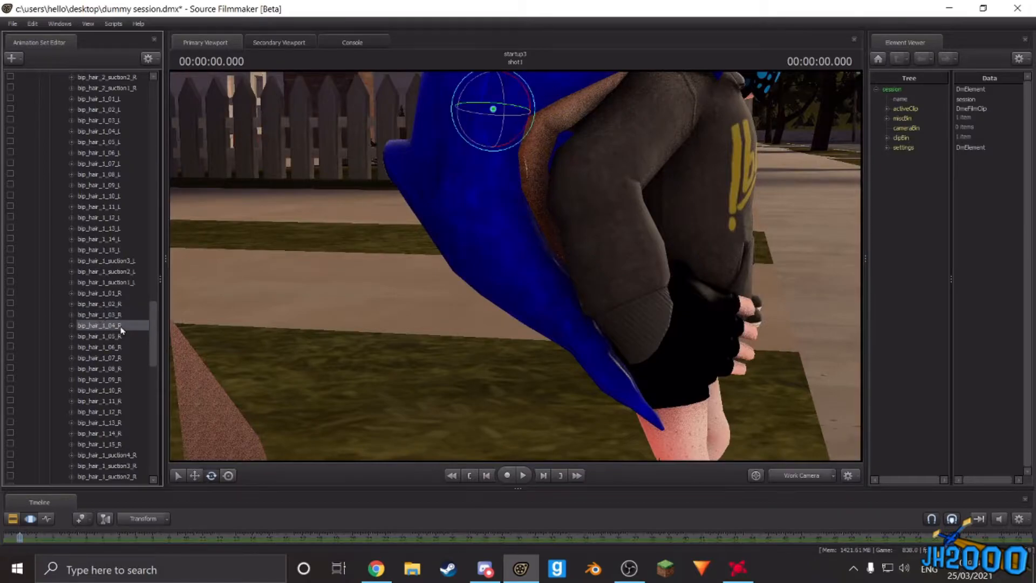
left_click_drag(513, 154, 510, 158)
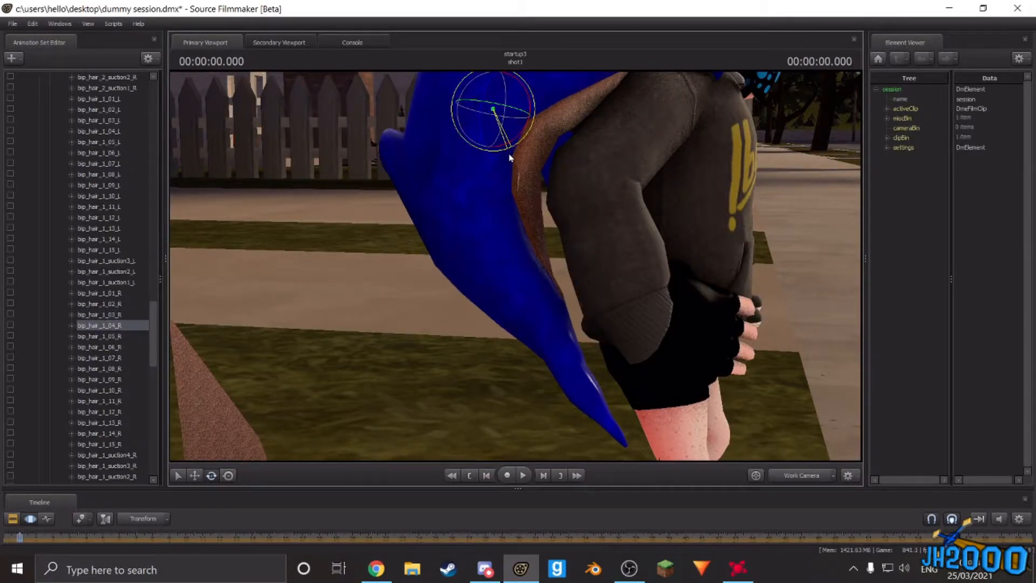
left_click(107, 336)
left_click_drag(477, 191, 492, 217)
left_click(118, 348)
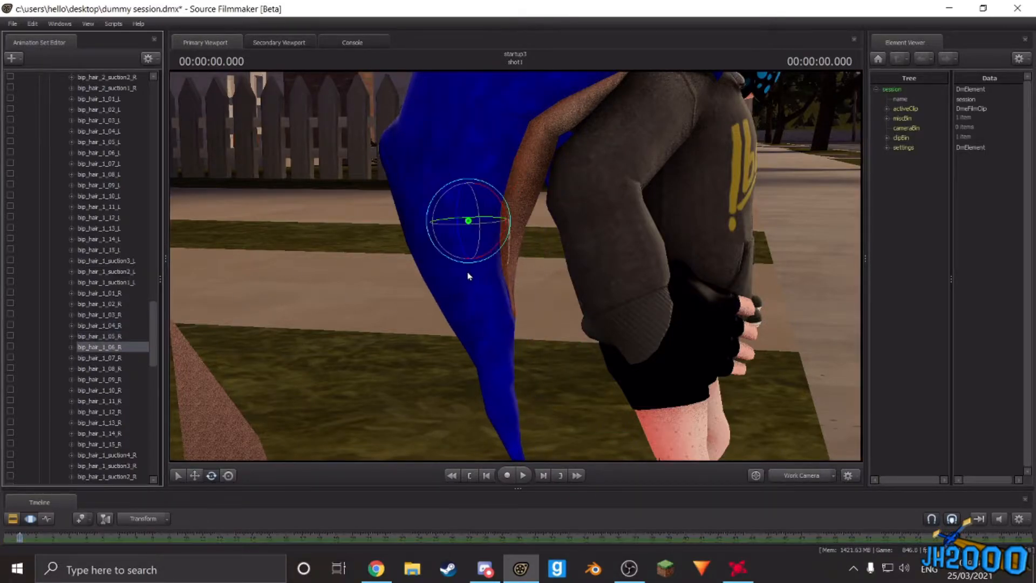
left_click_drag(490, 266, 526, 271)
Step: Rotate the left hair bone bip_hair_1_04_L to adjust the left tentacle behind the arm
key("d")
key("ctrl")
left_click_drag(693, 213, 739, 162)
key("ctrl")
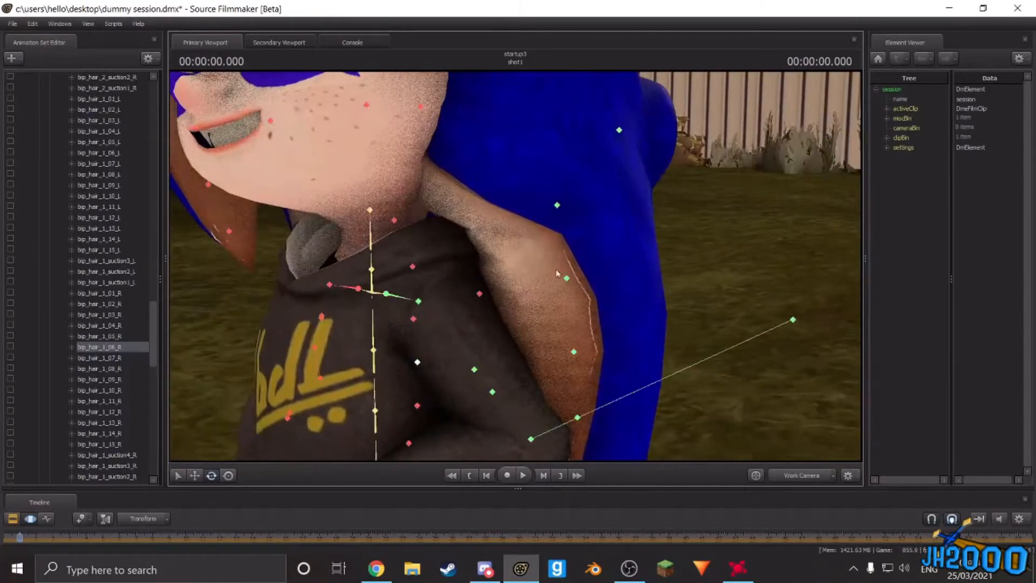
key("ctrl")
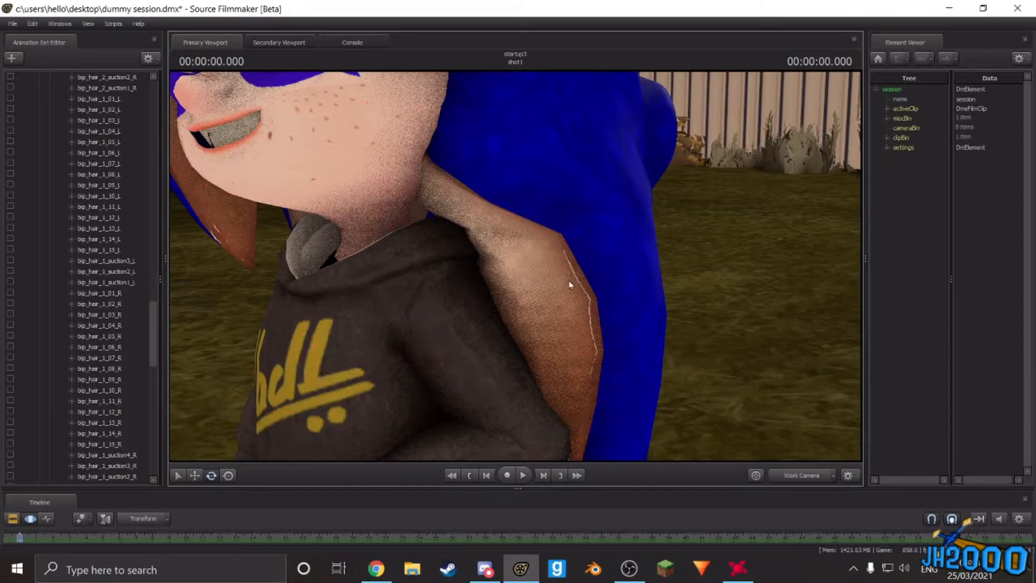
left_click(566, 279, "ctrl")
mouse_move(539, 277)
left_mouse_down()
mouse_move(543, 285)
mouse_move(499, 238)
left_mouse_up()
Step: Rotate bip_hair_1_06_L from the side to shape the lower part of the left tentacle
key("d")
key("a")
key("d")
key("s")
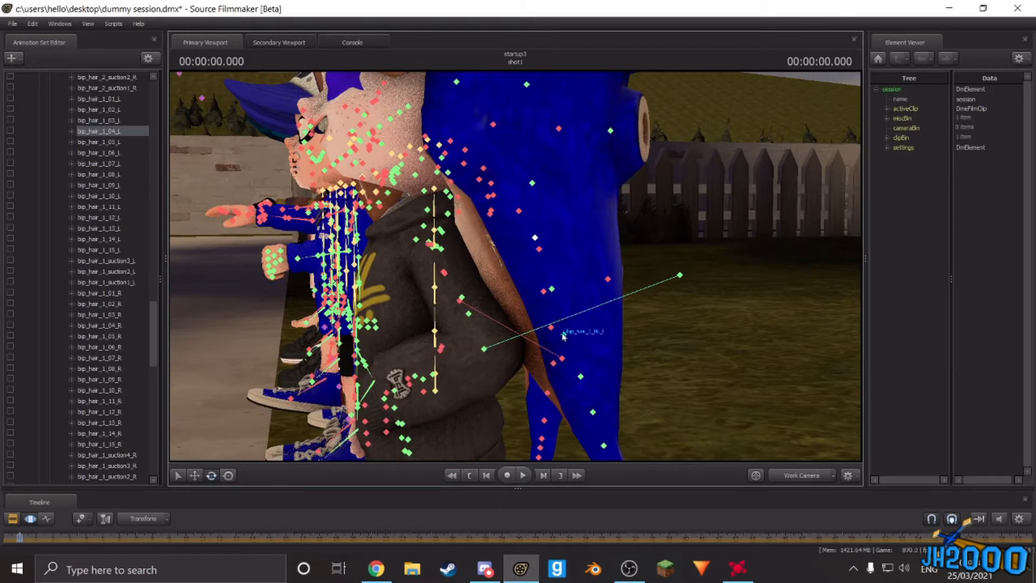
left_click(563, 335, "ctrl")
left_click_drag(537, 320, 515, 348)
Step: Examine the octoling girl's full pose from the front, alongside the inkling characters
key("a")
key("s")
key("w")
key("d")
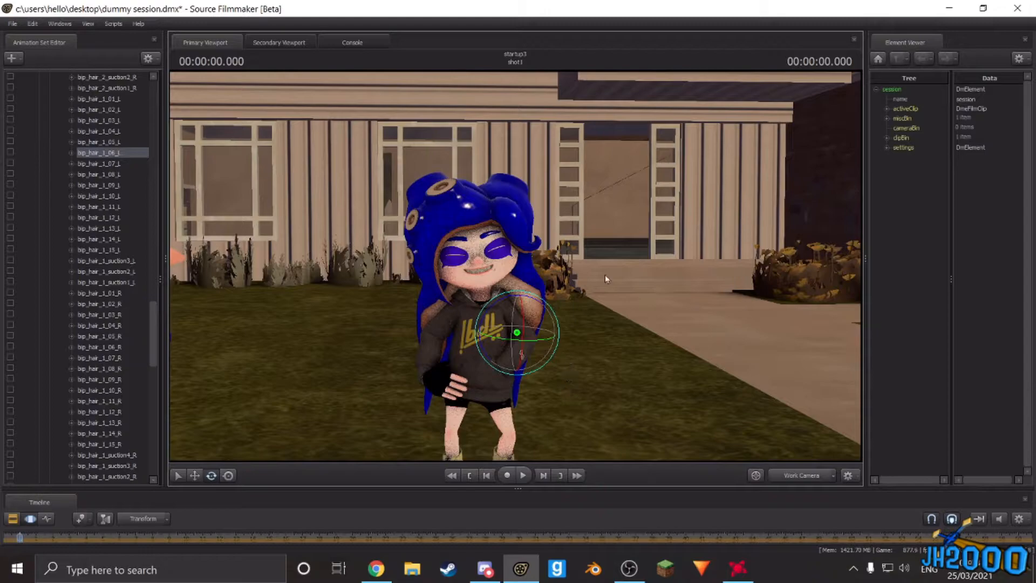
key("s")
left_click_drag(667, 426, 661, 405)
key("w")
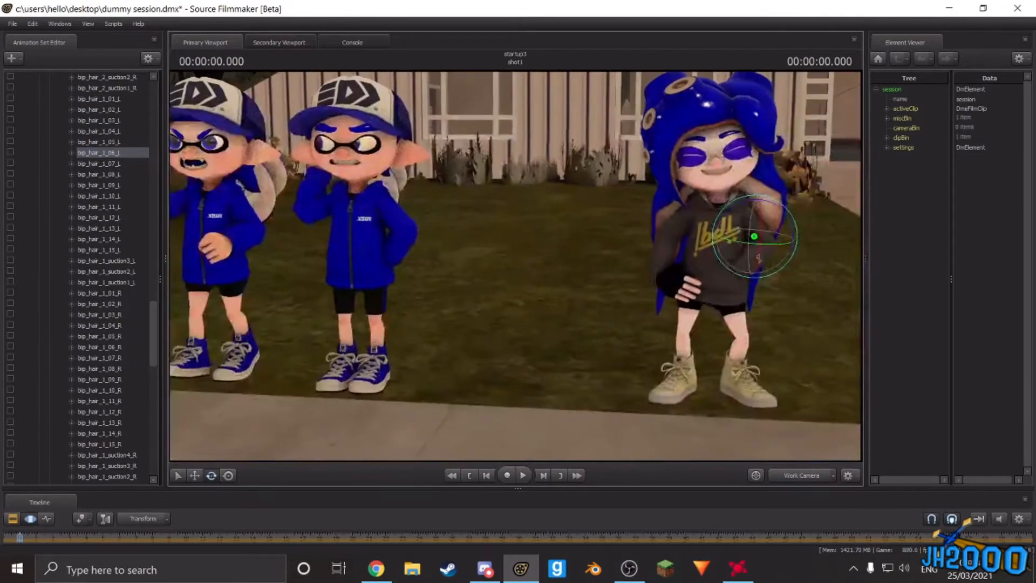
key("s")
left_click_drag(440, 259, 440, 328)
Step: Collapse the octoling girl's Unknown, RigArms, RigLegs and RigBody groups, then the whole octoling_girl_blueeyes_ik1 entry
scroll(91, 248, "up", 15)
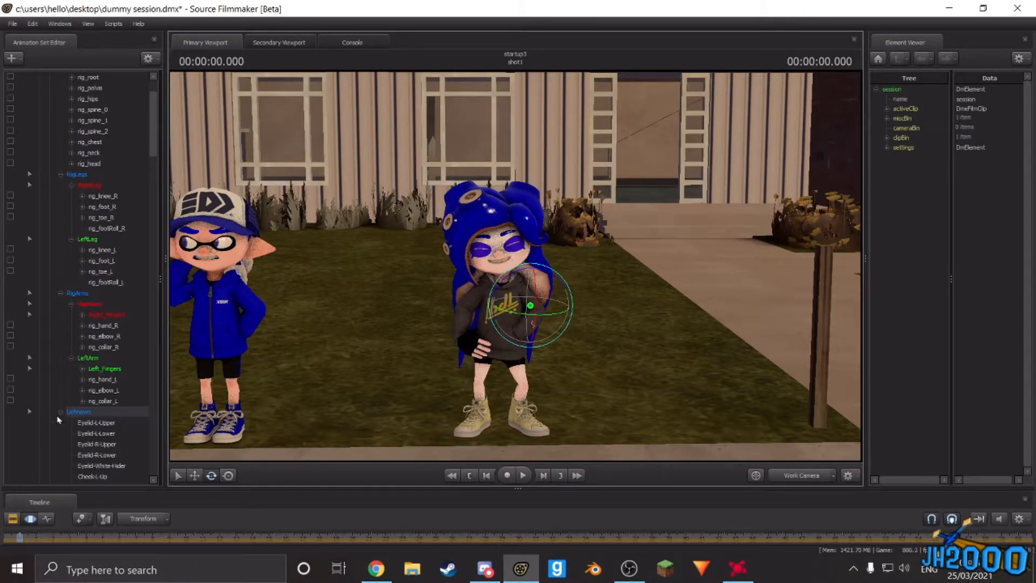
left_click(60, 412)
left_click(71, 357)
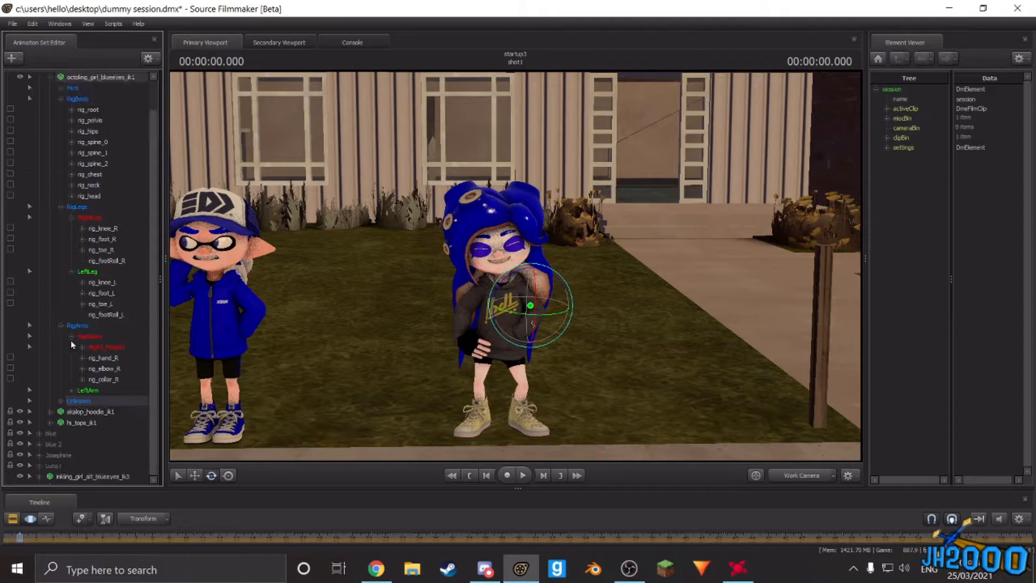
left_click(71, 338)
left_click(61, 358)
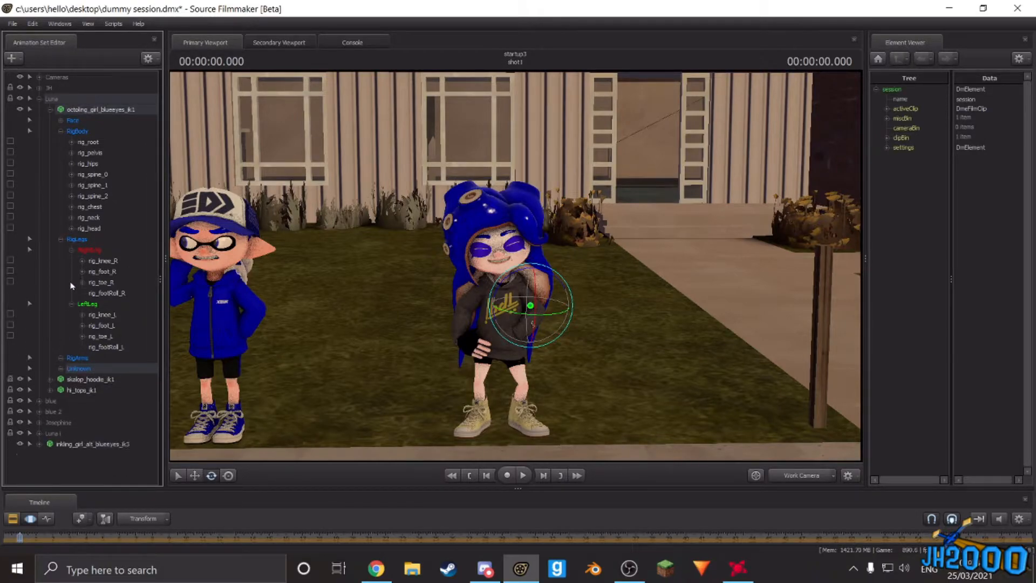
left_click(55, 243)
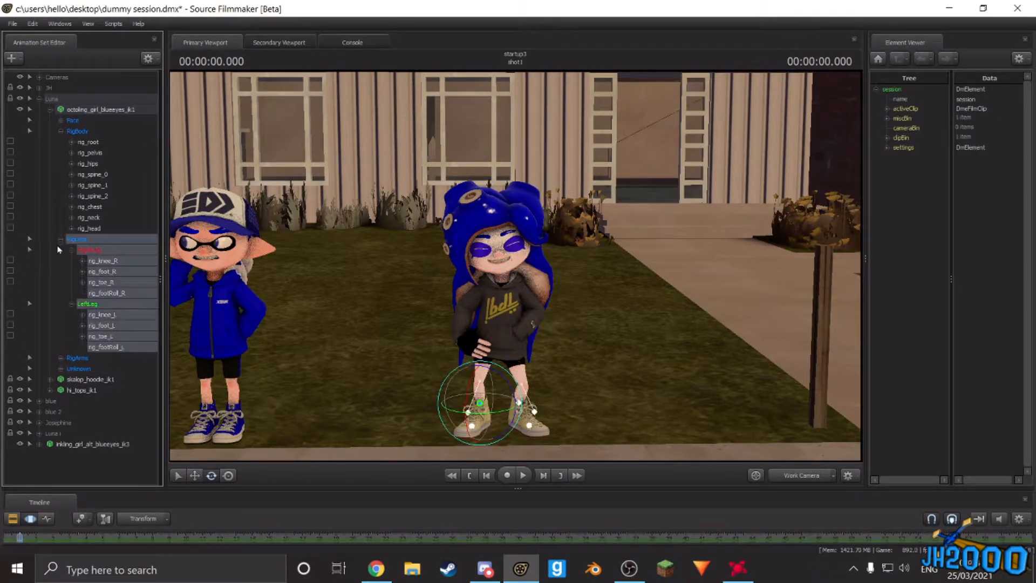
left_click(60, 239)
left_click(61, 131)
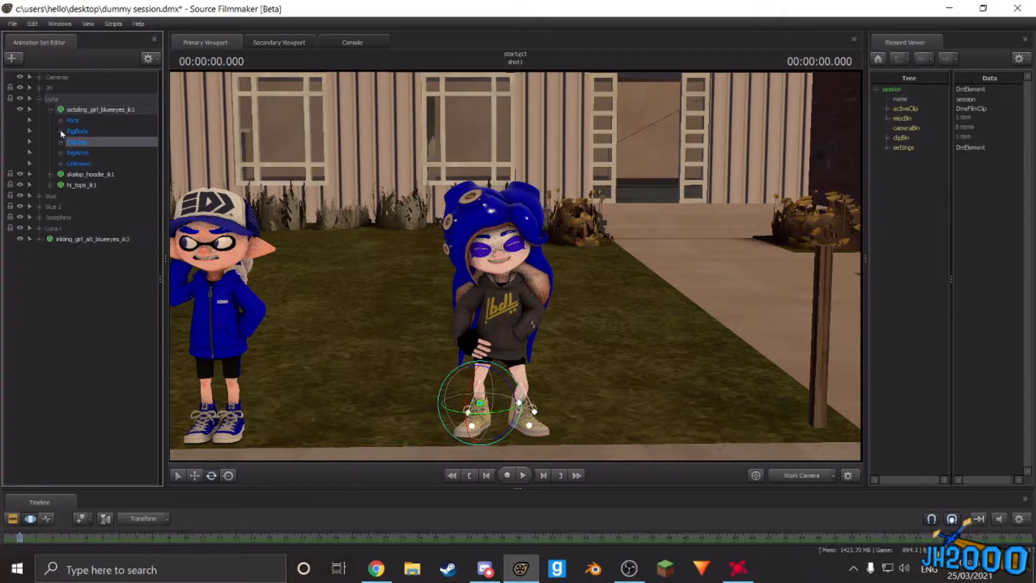
left_click(49, 110)
left_click(40, 109)
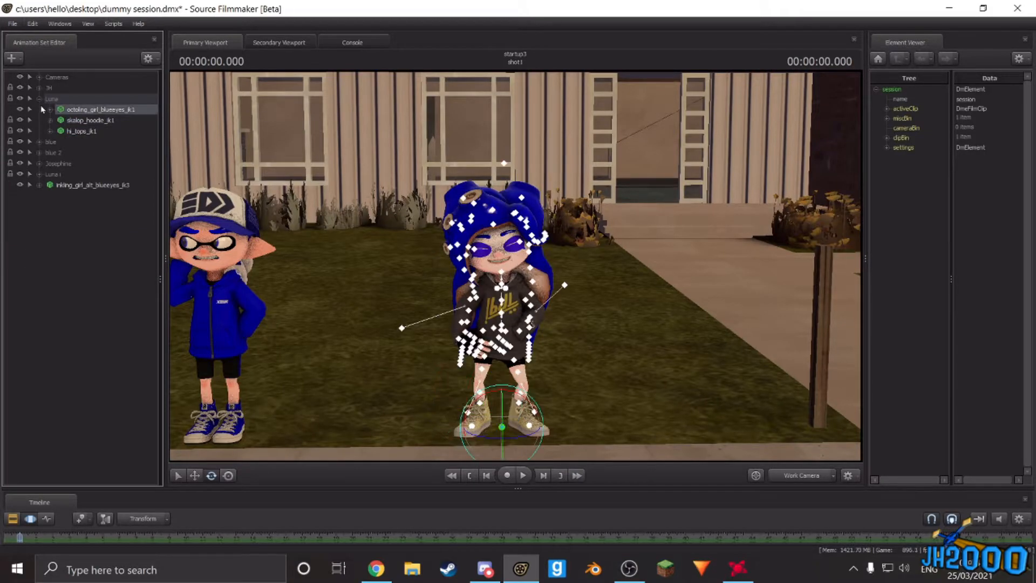
Step: Collapse the Luna group and check which characters the blue and Luna groups contain
left_click(39, 99)
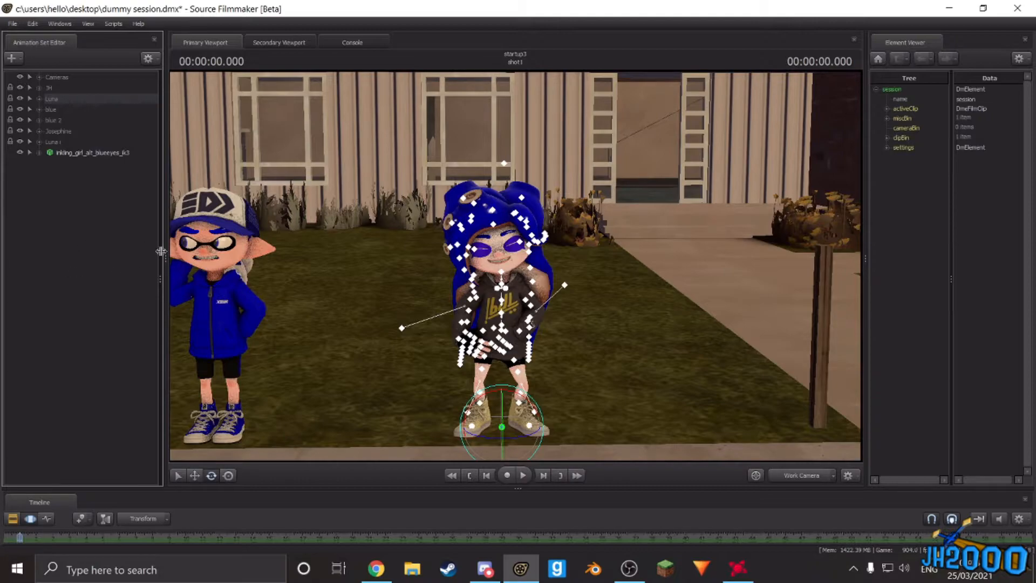
left_click(63, 112)
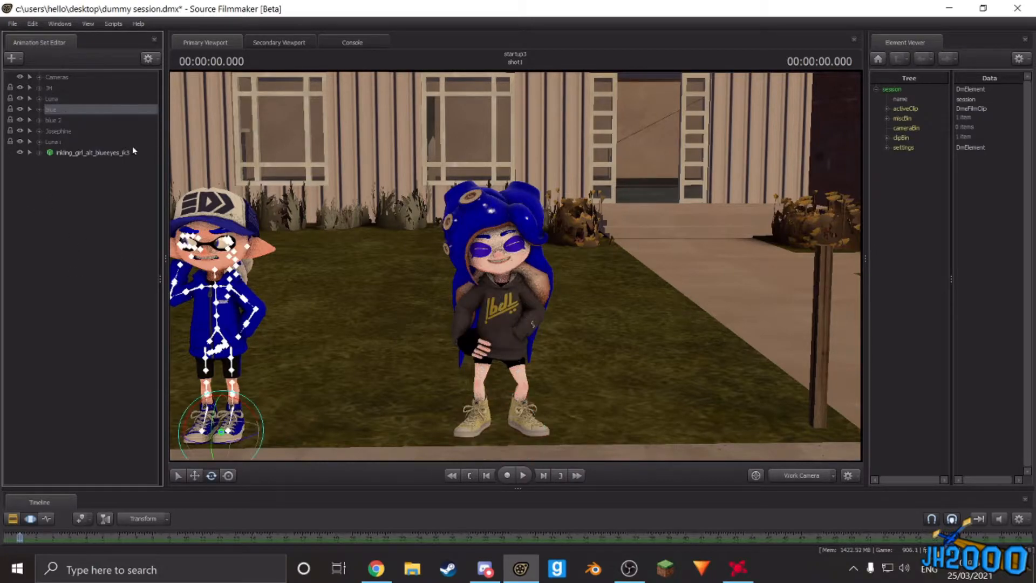
left_click_drag(199, 174, 154, 248)
left_click(61, 102)
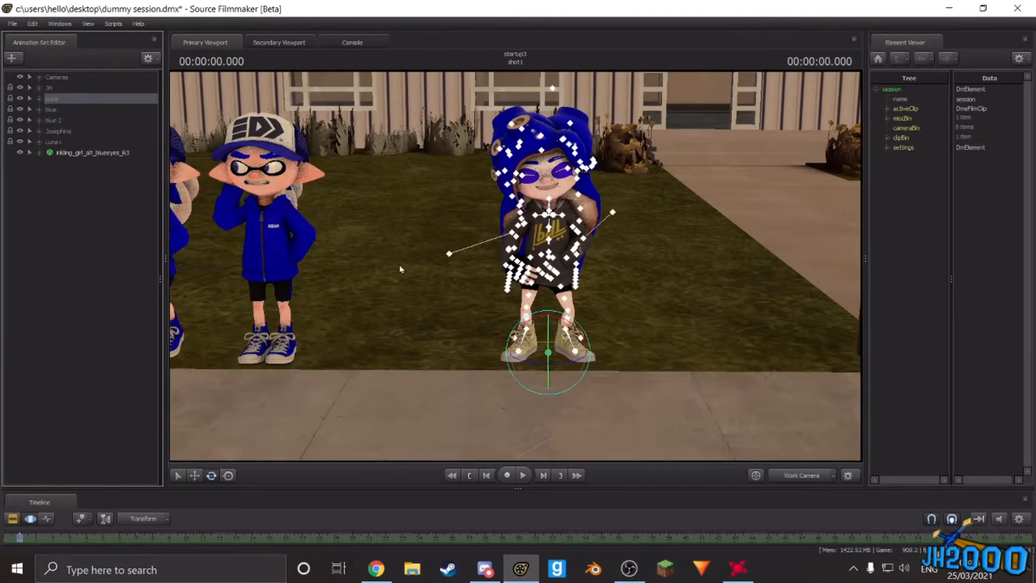
left_click_drag(390, 259, 536, 274)
key("w")
left_click_drag(474, 231, 615, 137)
key("a")
key("w")
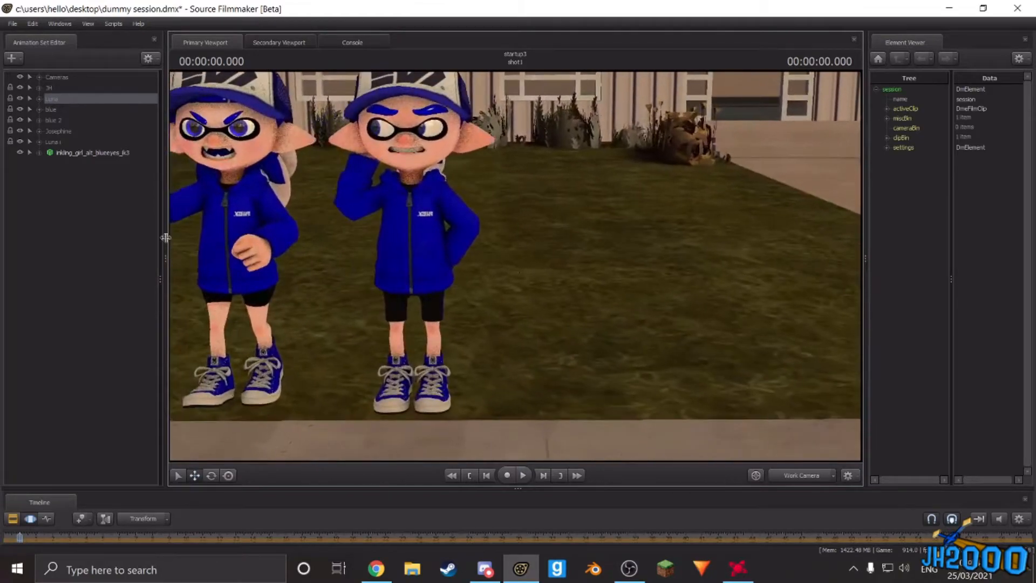
Step: Rotate the left ear bone of the blue group's inkling boy so the ear tilts downward
left_click(63, 112)
left_click_drag(387, 396, 572, 375)
key("d")
key("w")
key("w")
key("d")
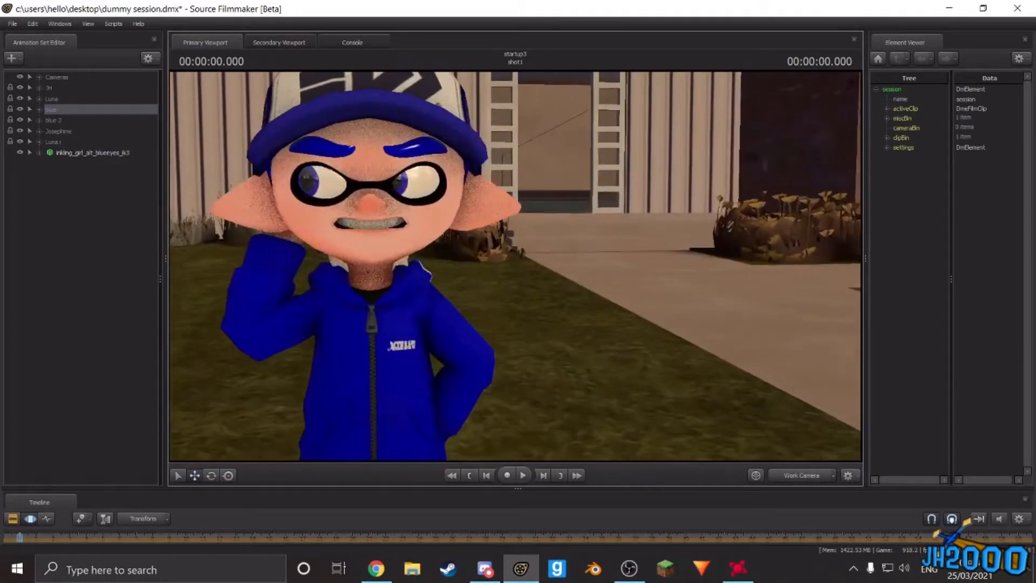
key("z")
key("s")
key("z")
key("w")
key("x")
key("a")
key("z")
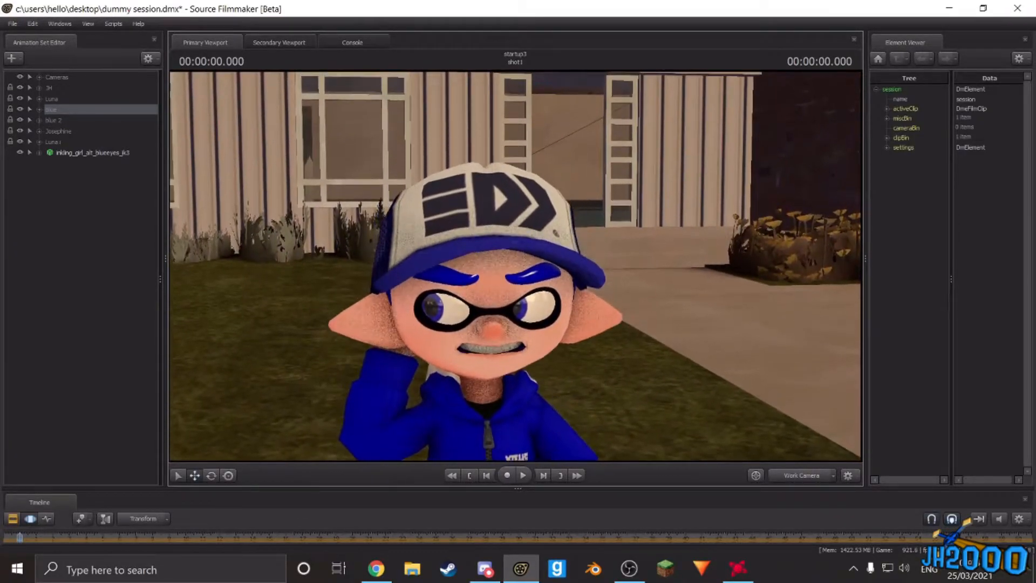
key("w")
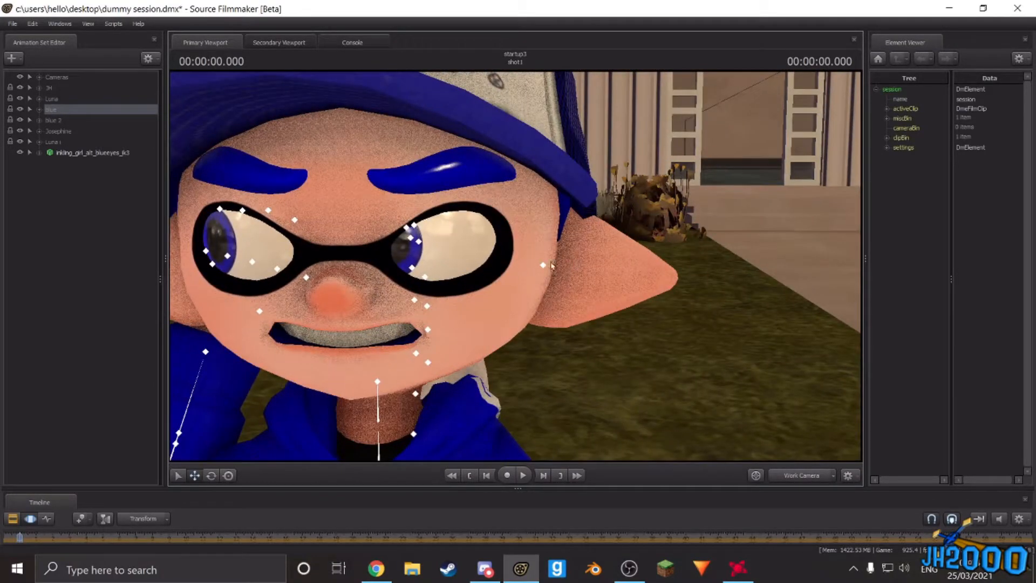
left_click(543, 265)
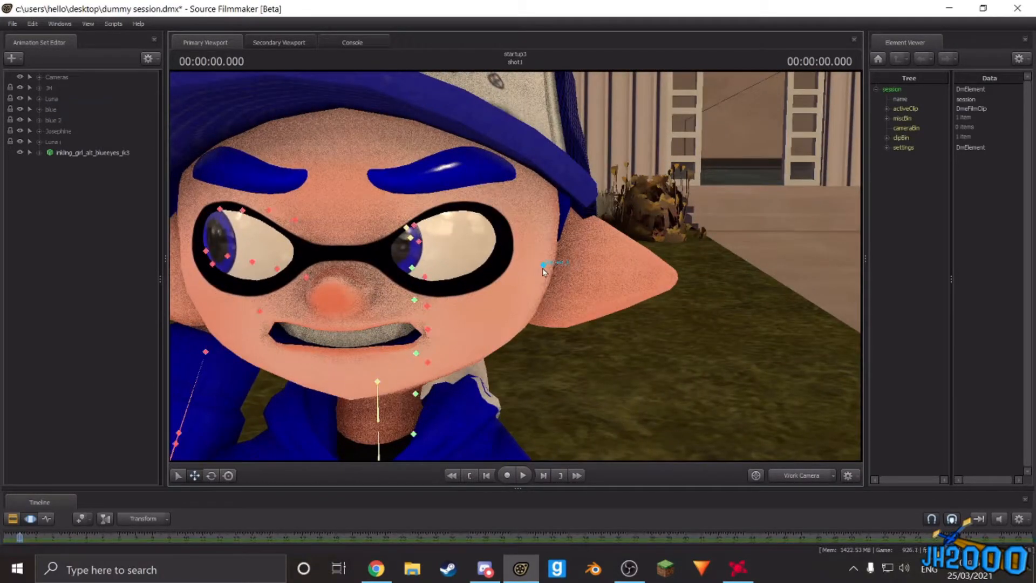
left_click_drag(579, 249, 585, 266)
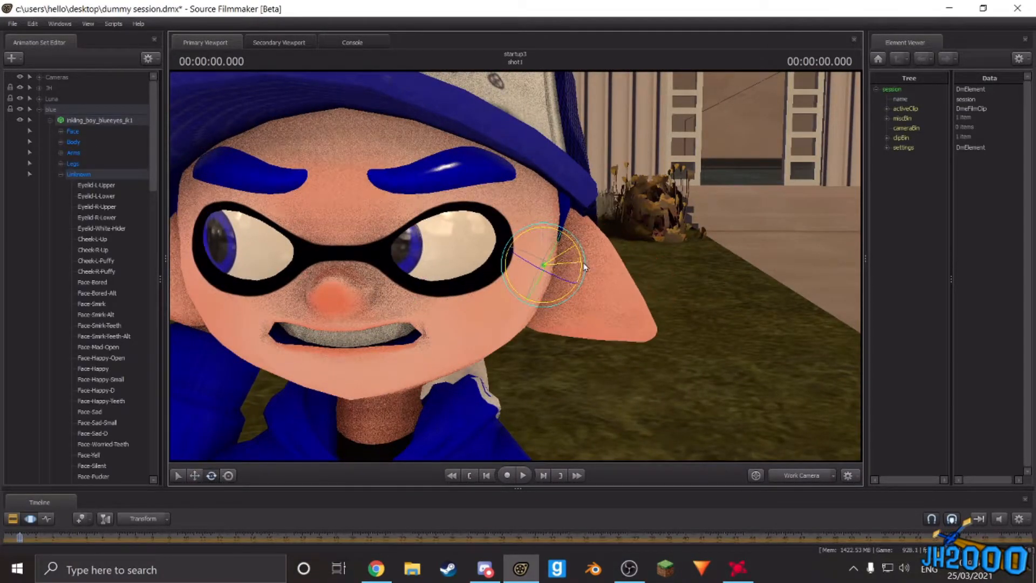
Step: Rotate the inkling boy's right ear bone downward to match the left ear
key("a")
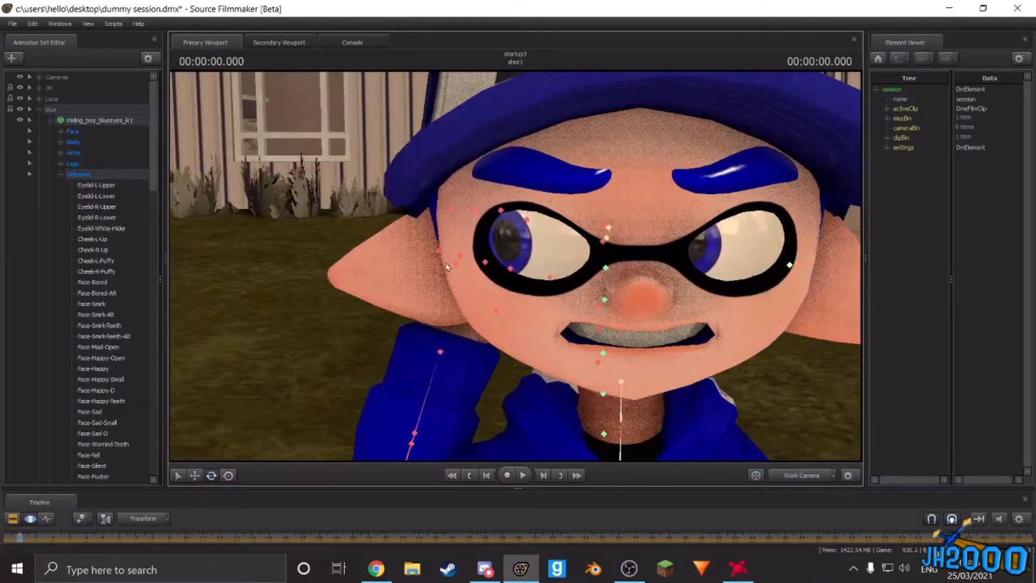
left_click(439, 251)
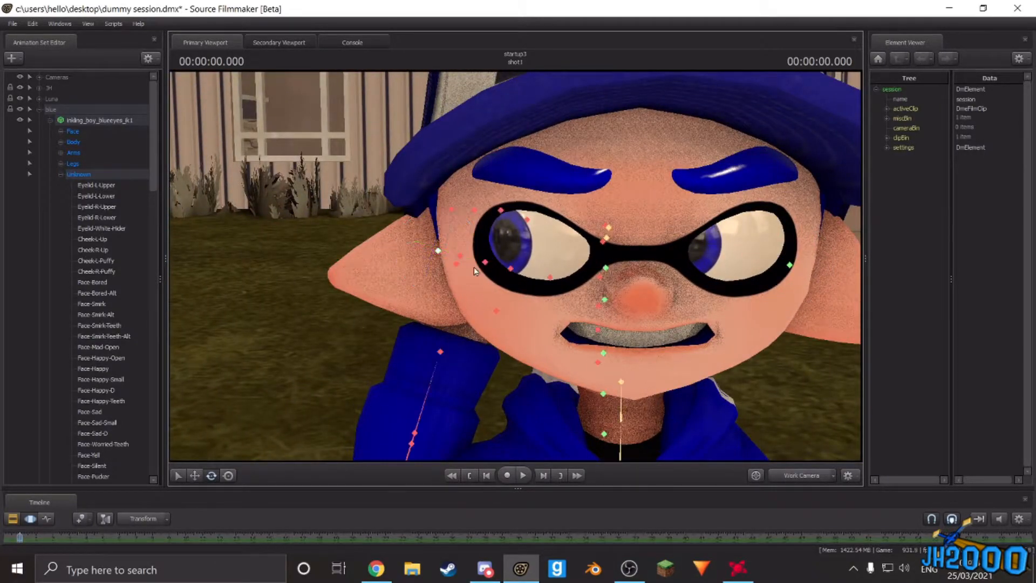
left_click(456, 264)
left_click_drag(495, 248, 515, 271)
Step: Compare the inkling boy's lowered ears with those of the waving inkling in the camouflage jacket
key("d")
key("s")
key("s")
key("d")
key("w")
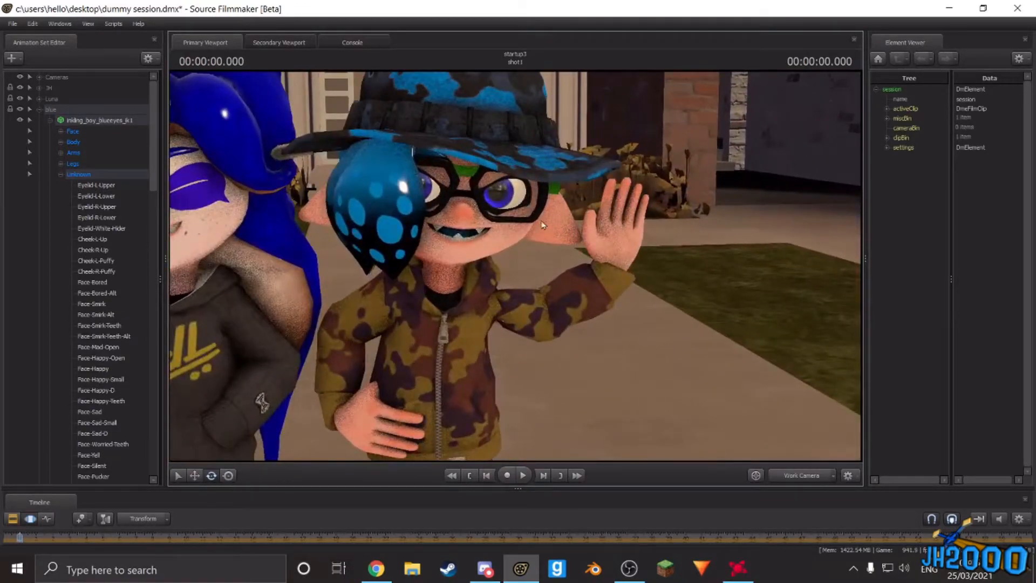
left_click_drag(561, 216, 569, 237)
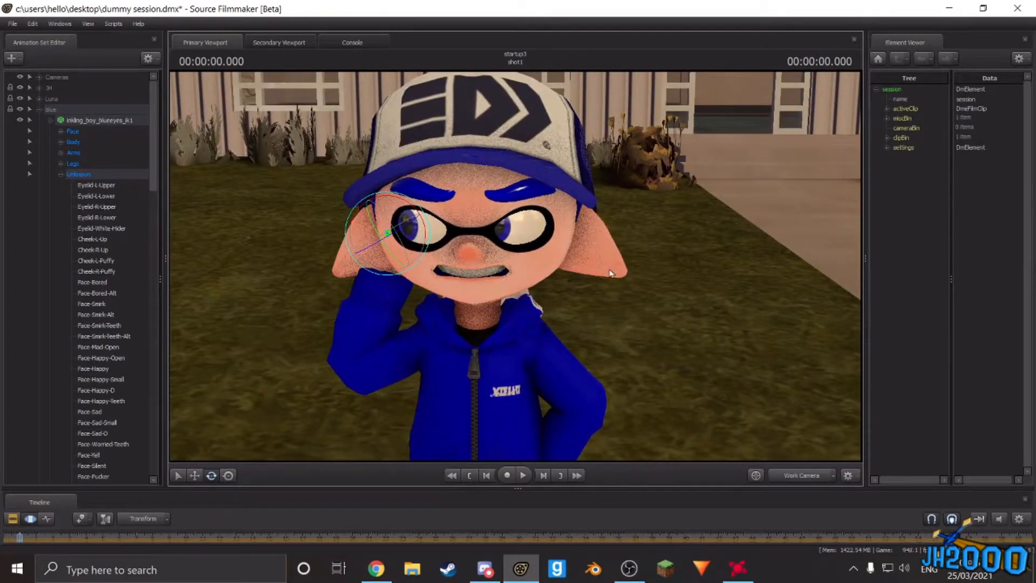
left_click_drag(519, 337, 594, 347)
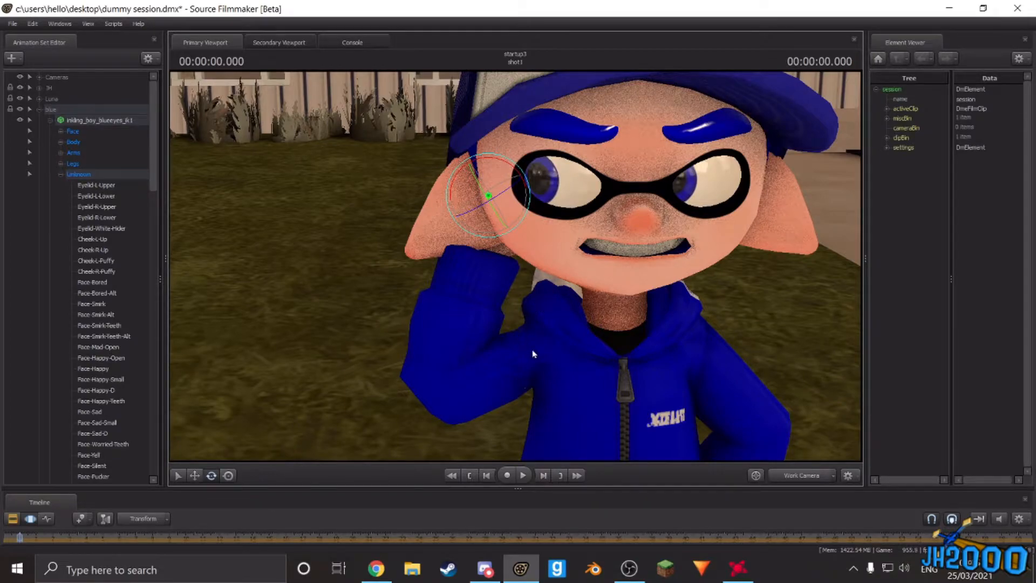
left_click_drag(571, 343, 605, 302)
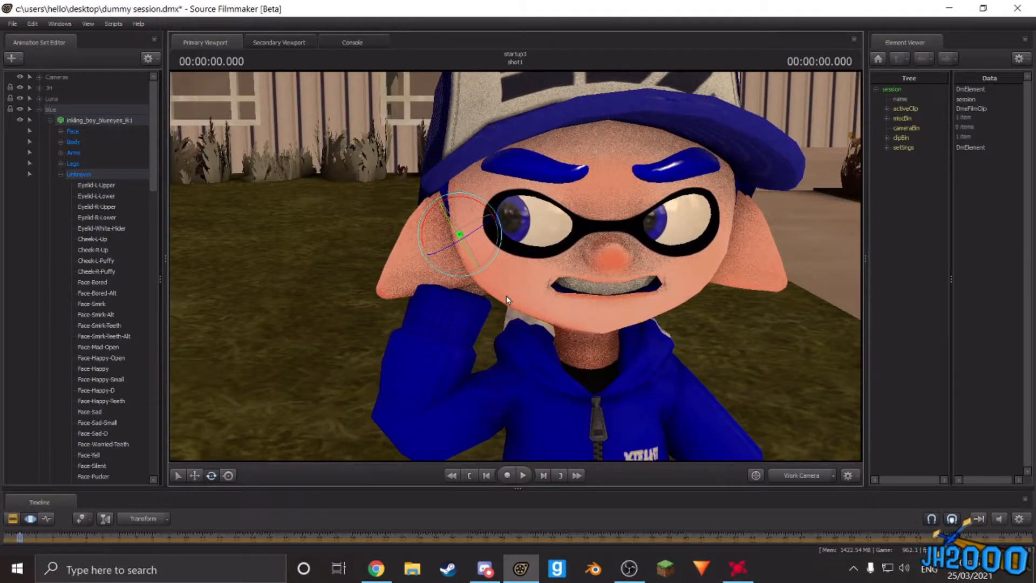
left_click(489, 572)
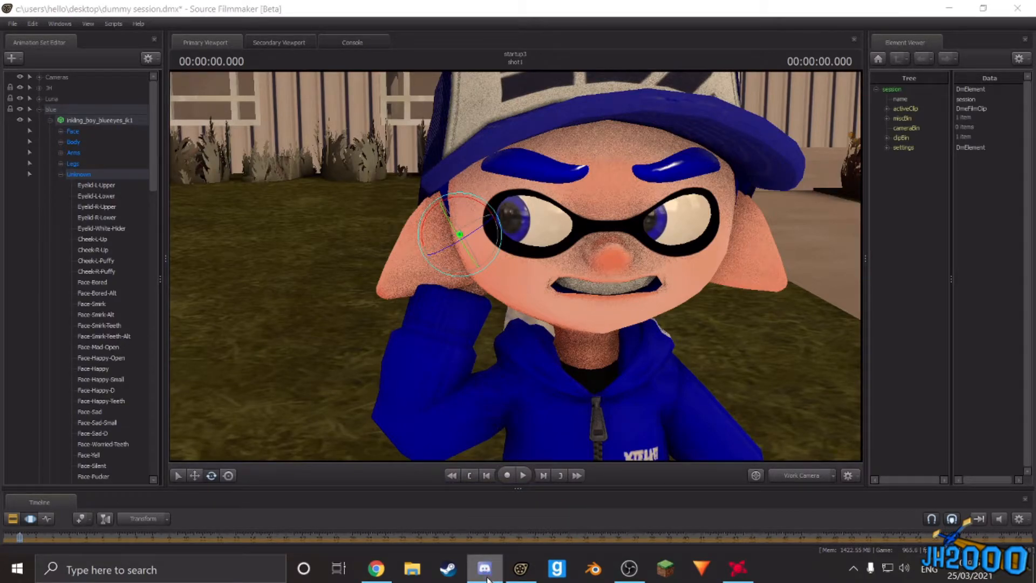
left_click(487, 579)
Step: Examine the inkling boy's face, ears and upper body from several distances and angles
left_click_drag(574, 273, 623, 291)
key("s")
key("s")
key("w")
key("w")
key("a")
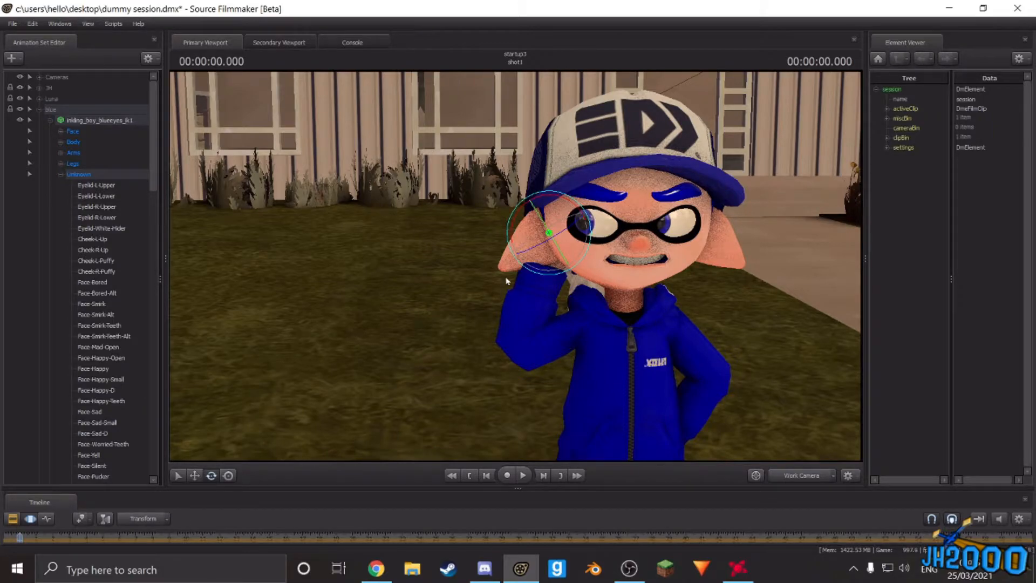
left_click_drag(548, 330, 577, 291)
key("w")
key("d")
key("s")
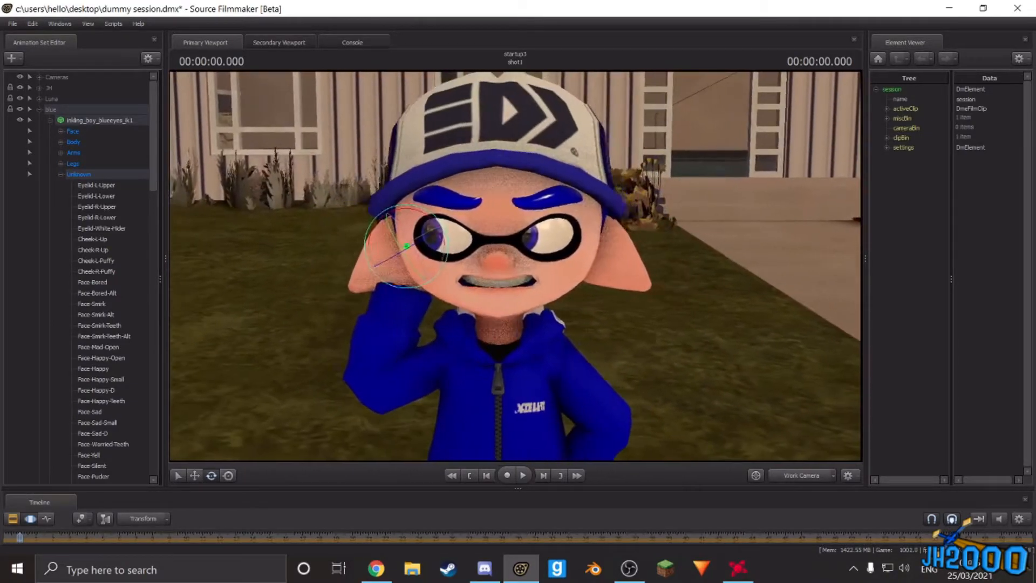
key("d")
left_click_drag(534, 262, 515, 269)
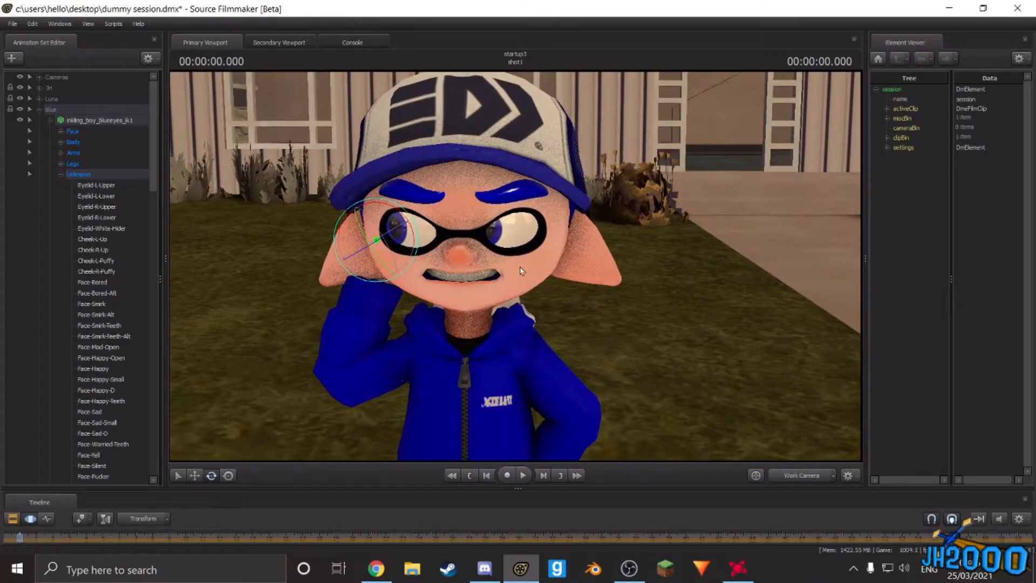
key("s")
left_click_drag(563, 295, 563, 305)
key("x")
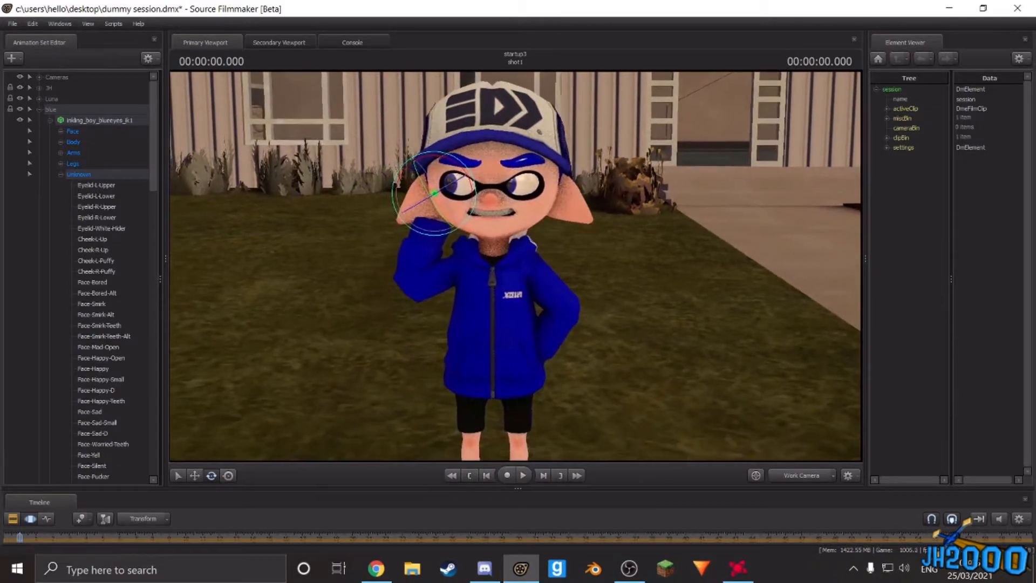
Step: Collapse the Unknown group of inkling_boy_blueeyes_ik1, check its Face group and expand its Body group
left_click(61, 174)
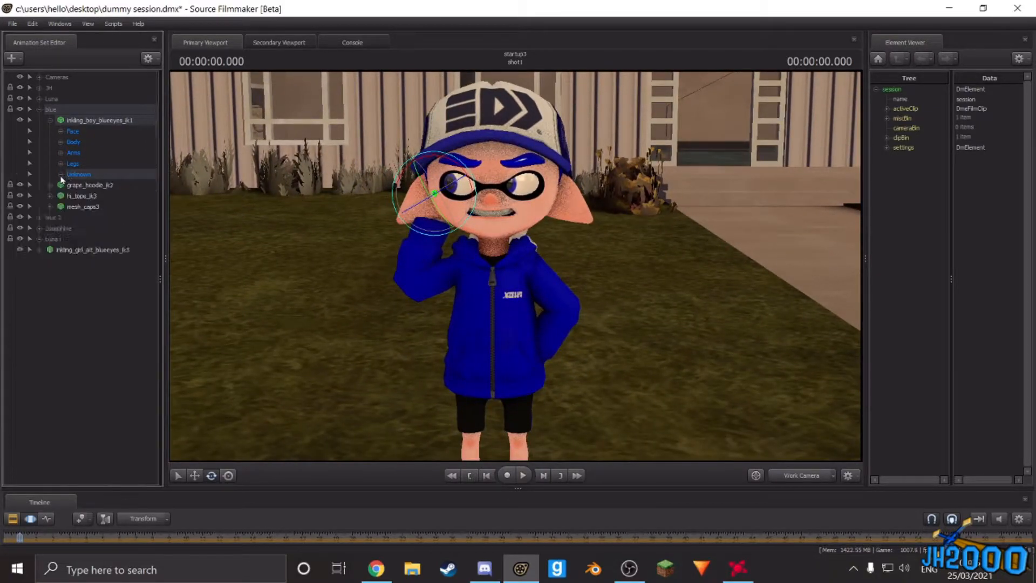
left_click(61, 131)
left_click(60, 152)
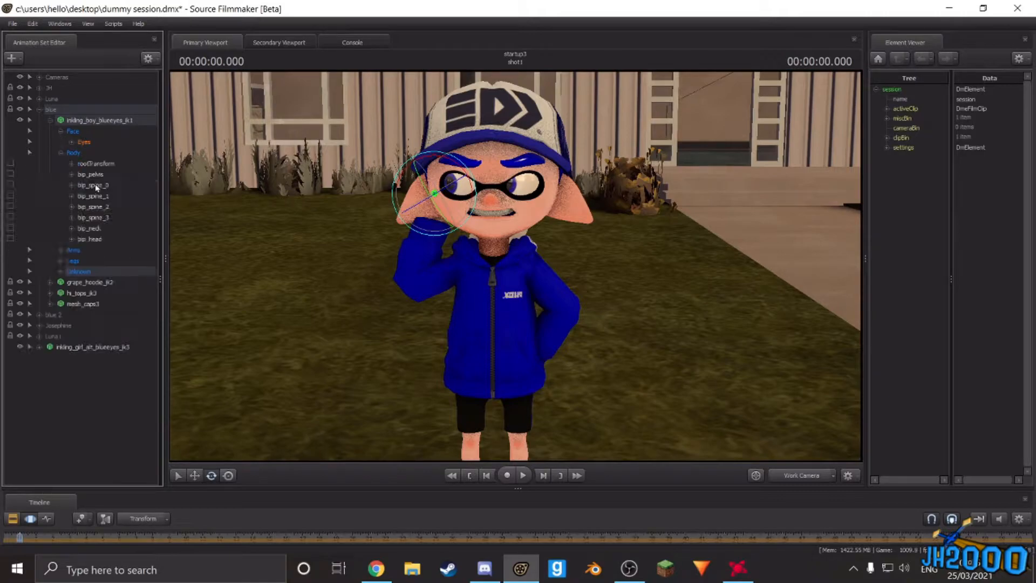
left_click(59, 131)
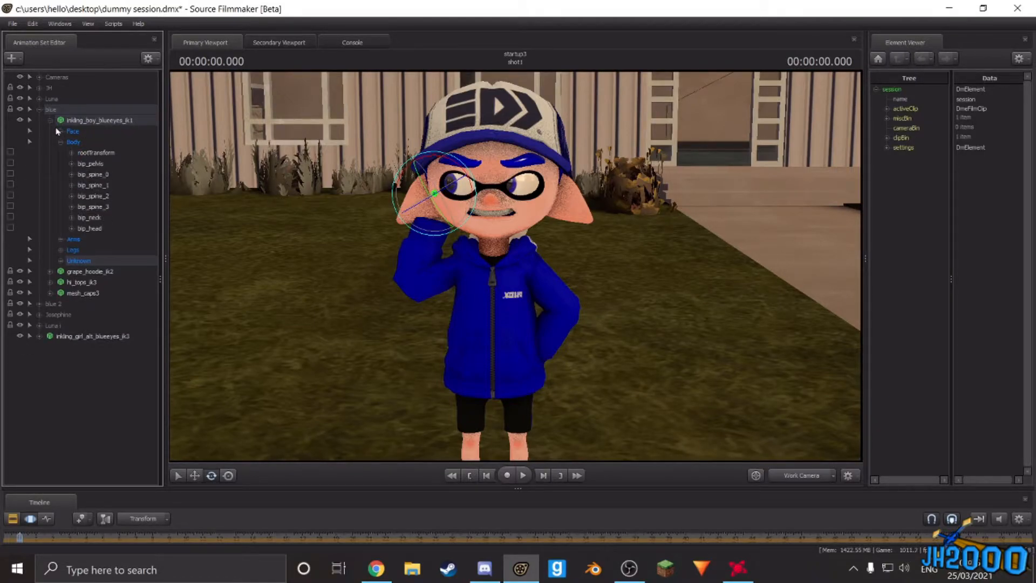
Step: Apply the rig_inkling_ik rig to inkling_boy_blueeyes_ik1
left_click(95, 121)
right_click(95, 125)
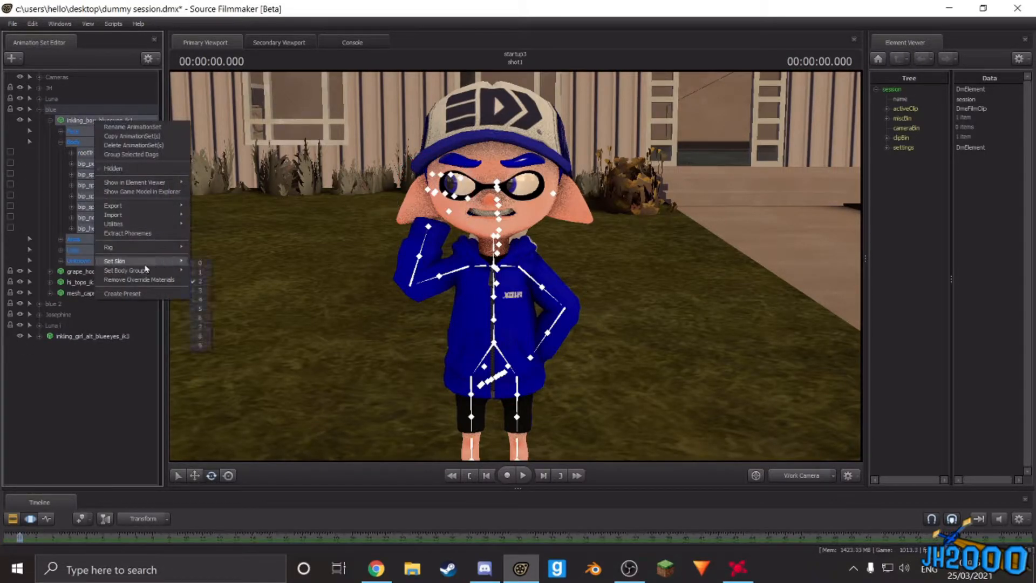
mouse_move(139, 247)
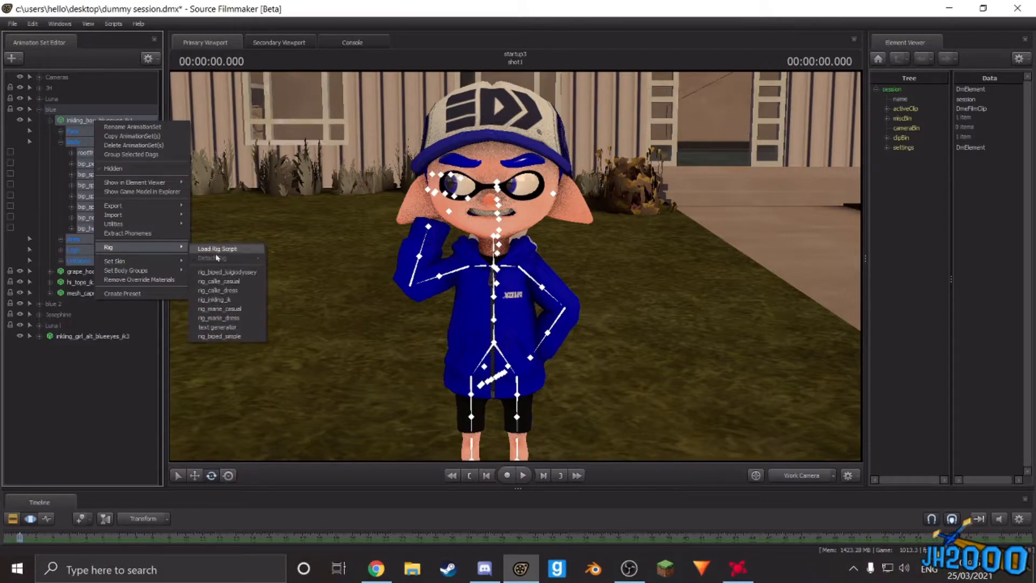
left_click(221, 298)
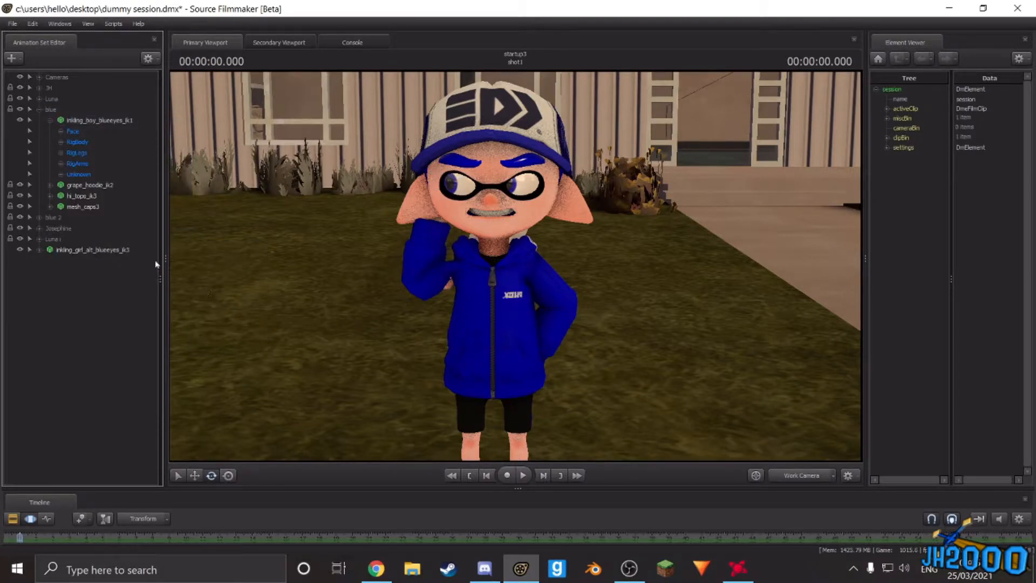
Step: Expand RigBody and move the rig_pelvis control slightly down to lower the inkling boy's body
left_click(61, 141)
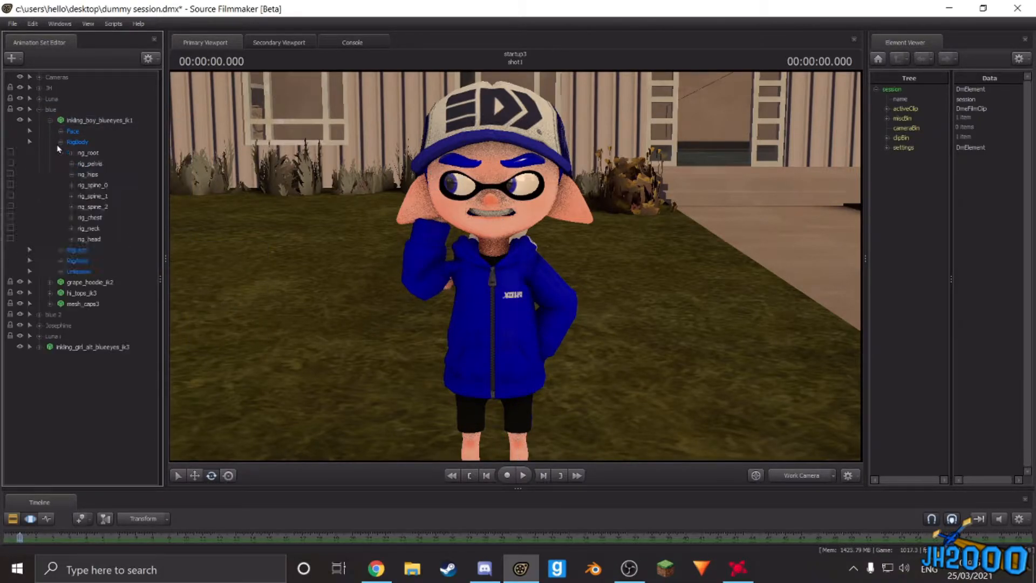
left_click(101, 164)
left_click_drag(492, 308, 499, 416)
key("w")
key("d")
left_click_drag(499, 270, 500, 279)
key("a")
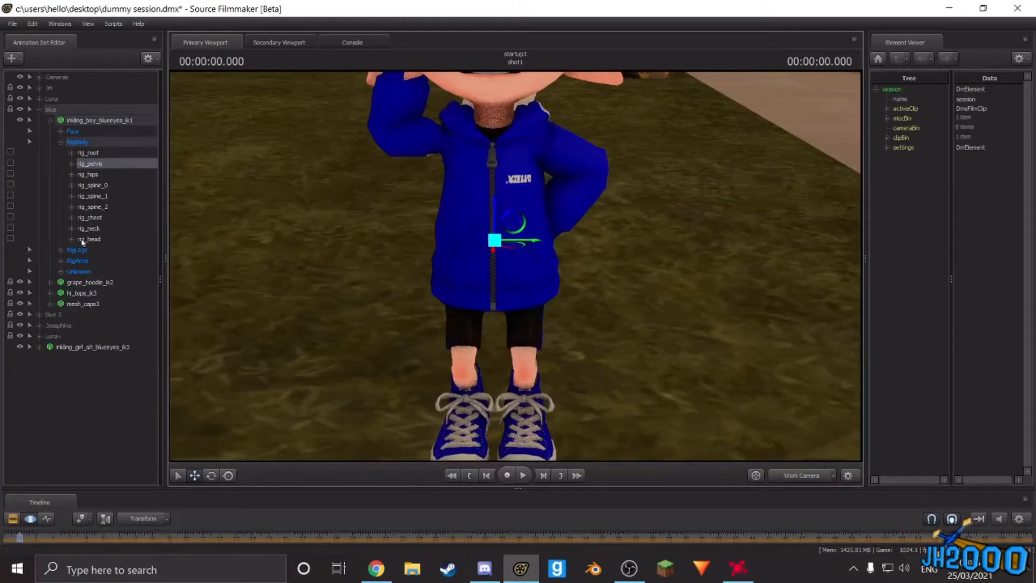
Step: Expand the inkling boy's RigArms and RigLegs groups to reveal the right and left limb controls
left_click(61, 261)
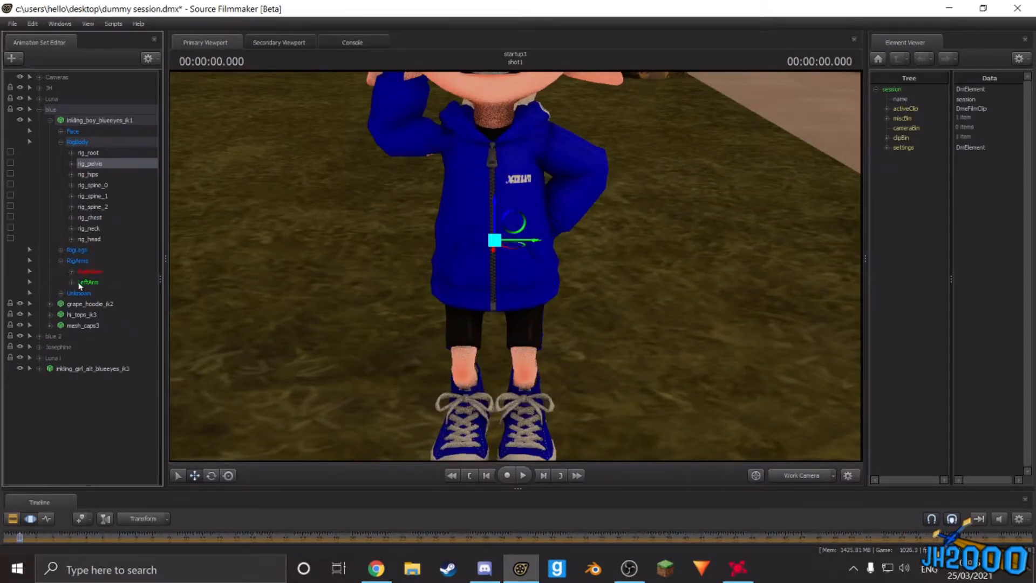
left_click(72, 282)
left_click(71, 272)
left_click(115, 297)
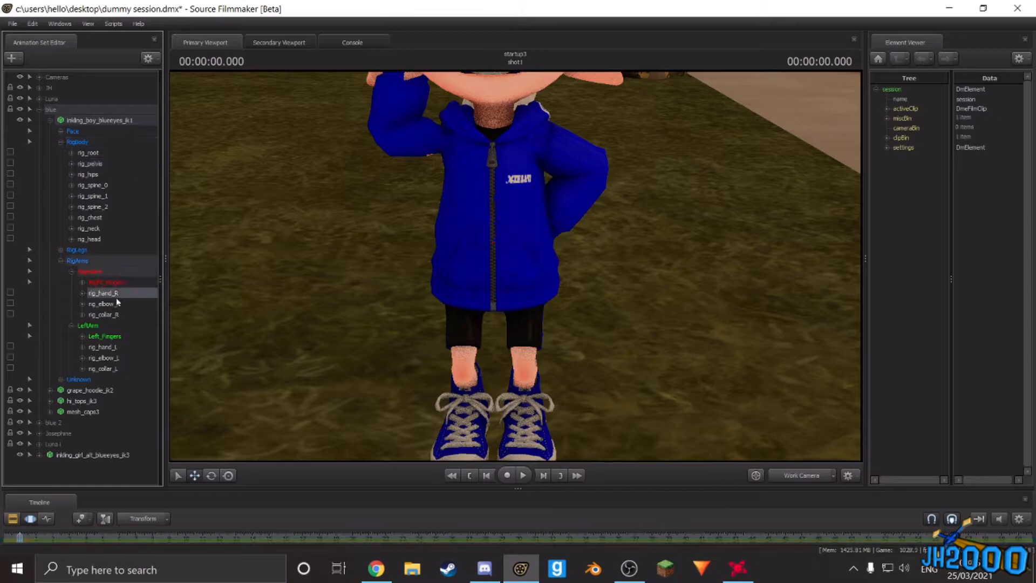
left_click_drag(464, 208, 469, 223)
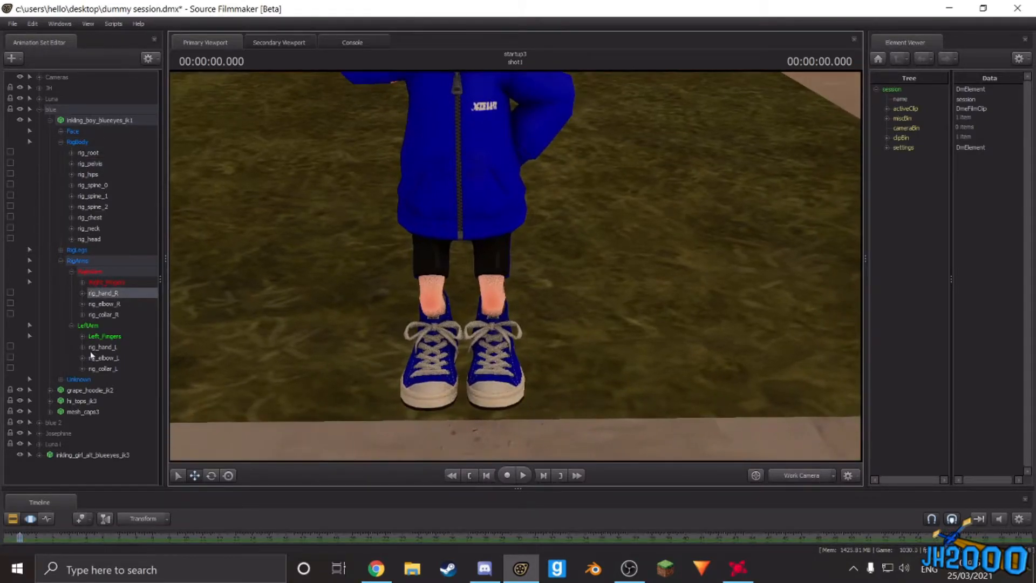
left_click(61, 251)
left_click(72, 272)
left_click(71, 261)
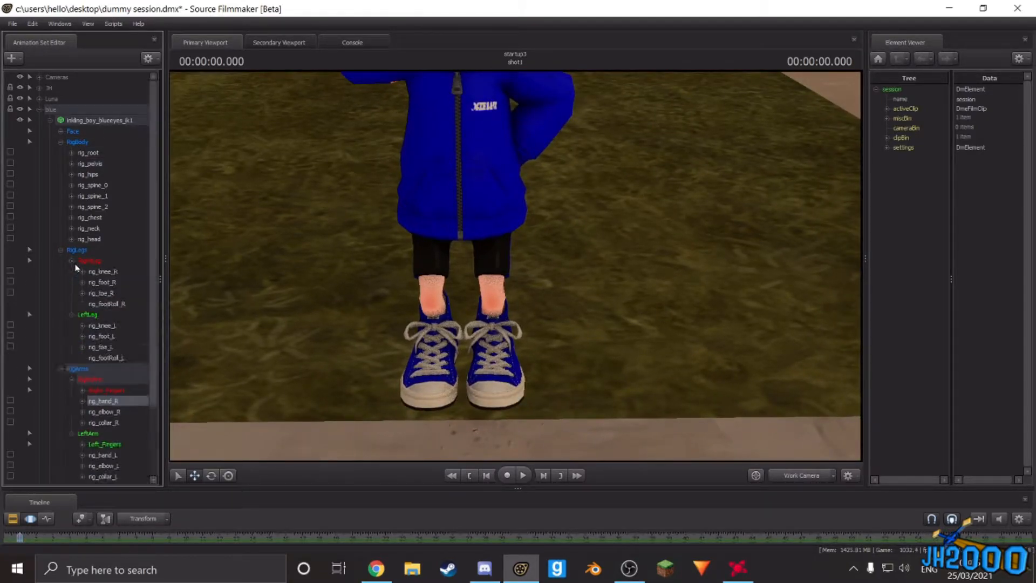
Step: Move rig_foot_R outward and rotate it so the toes of the right shoe turn inward
left_click(103, 281)
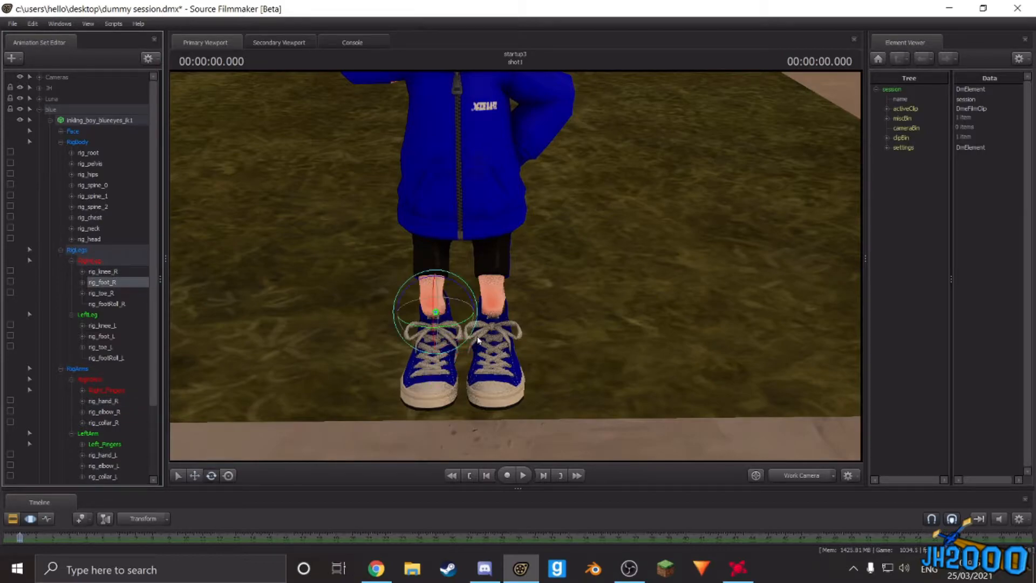
key("w")
left_click_drag(465, 317, 441, 325)
key("e")
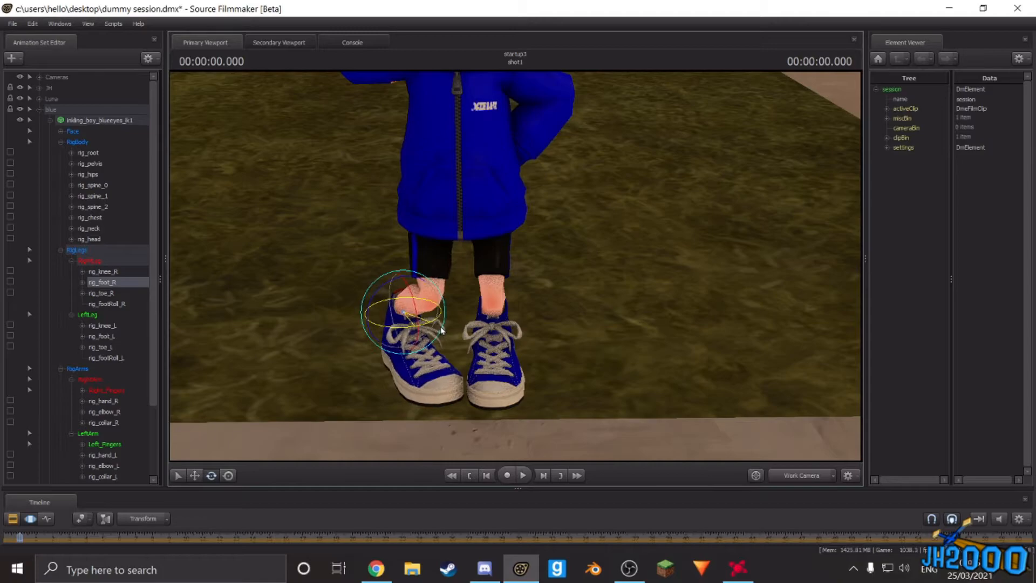
Step: Move rig_foot_L outward and rotate it so the left shoe mirrors the right one
left_click(103, 335)
key("w")
mouse_move(528, 318)
left_mouse_down()
mouse_move(557, 319)
mouse_move(529, 335)
left_mouse_up()
key("e")
key("w")
left_click_drag(583, 405, 577, 359)
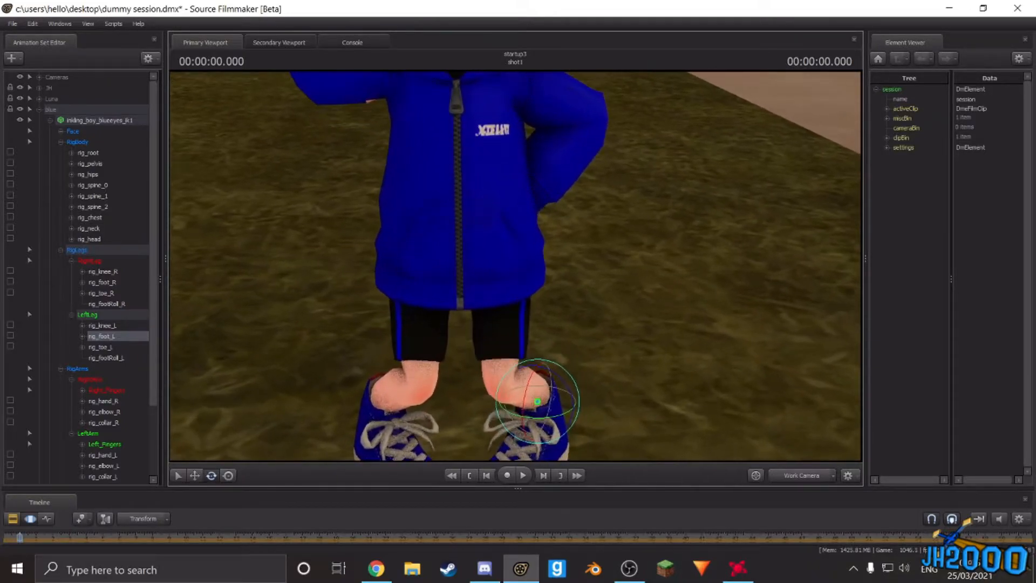
Step: Move rig_knee_R and rig_knee_L inward so the inkling boy's knees point toward each other
left_click(107, 271)
left_click_drag(441, 447, 484, 435)
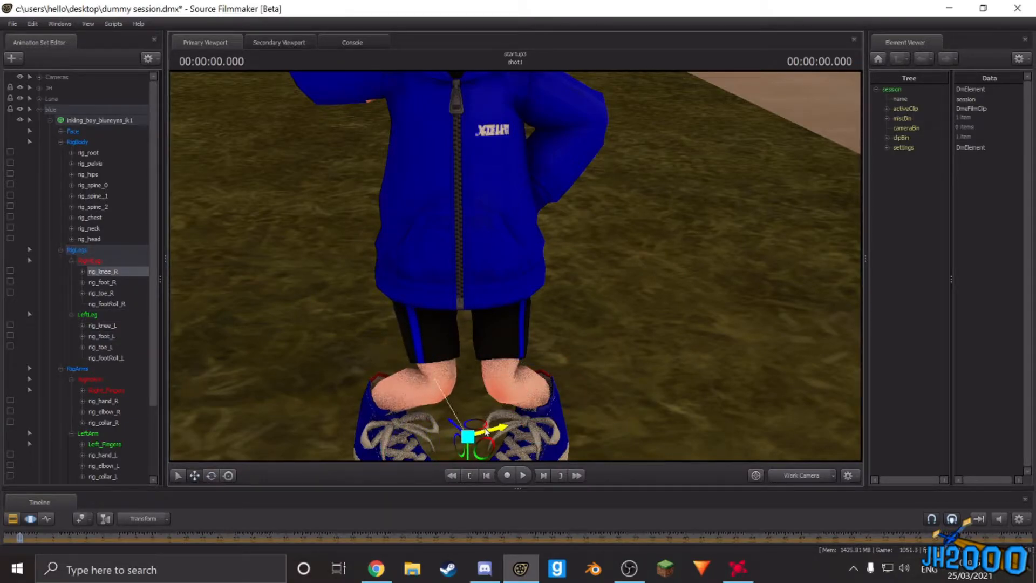
left_click(115, 326)
left_click_drag(533, 432, 521, 264)
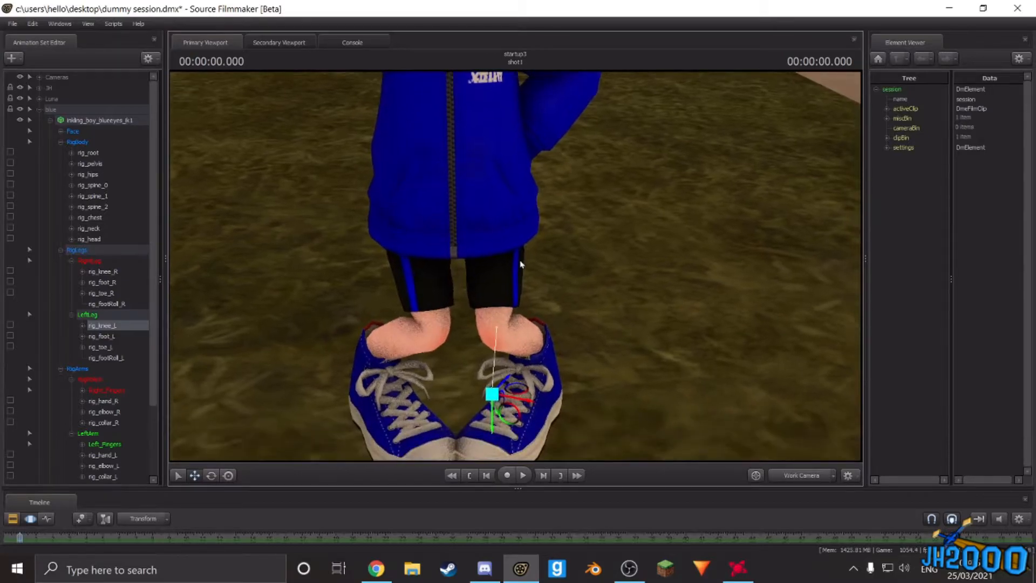
left_click_drag(528, 400, 489, 392)
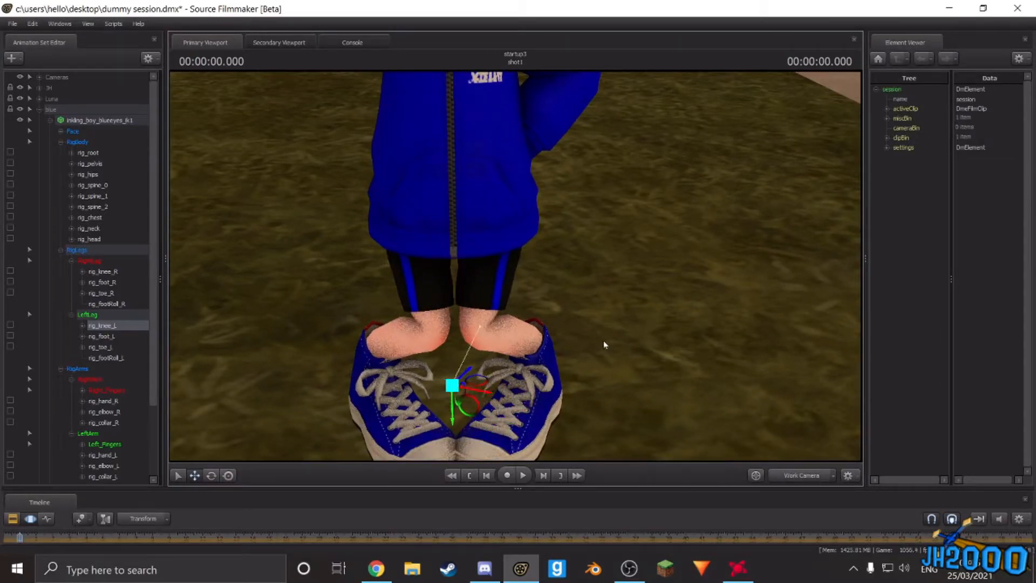
Step: Rotate the inkling boy's rig_spine_0, rig_spine_1 and rig_spine_2 to lean and twist the torso sideways
left_click_drag(604, 347, 596, 237)
key("s")
left_click_drag(307, 356, 306, 295)
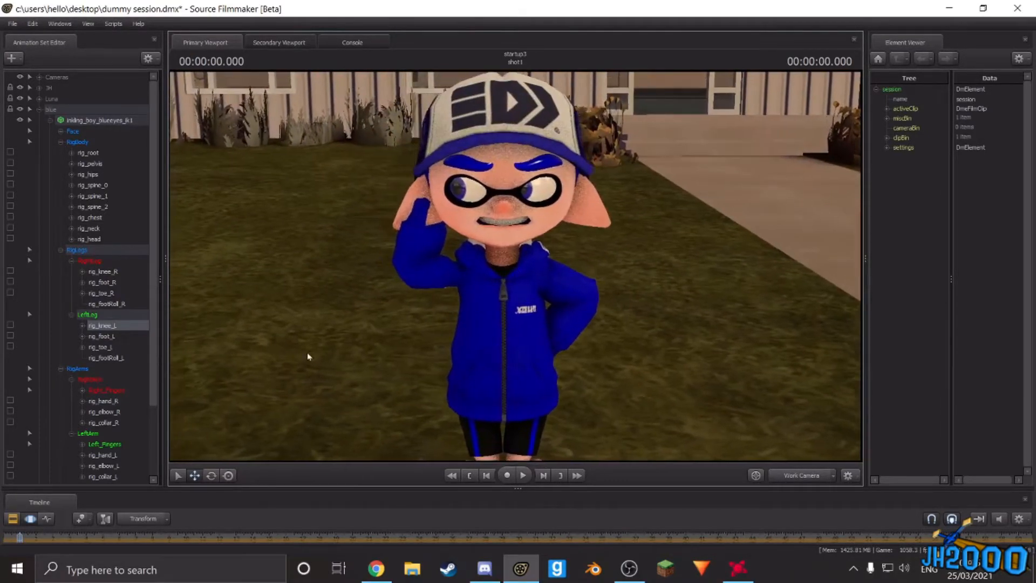
left_click(100, 197)
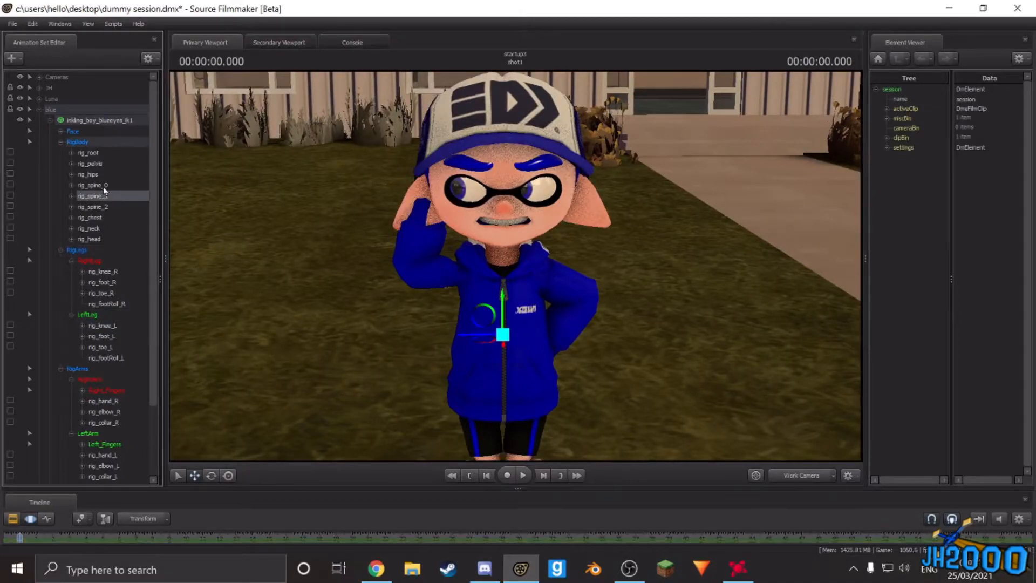
left_click(104, 187)
key("e")
left_click_drag(502, 346, 521, 377)
left_click(102, 196)
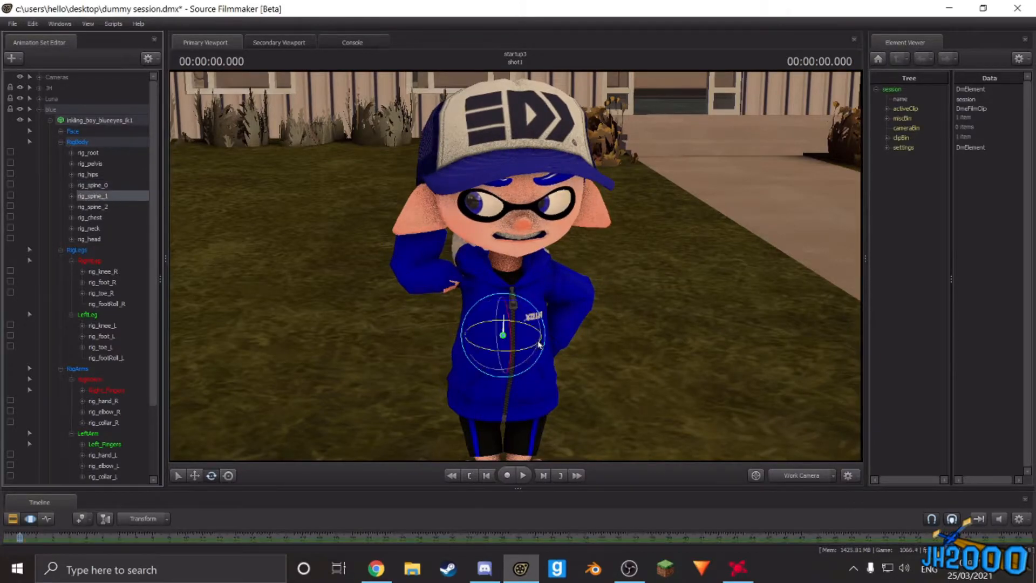
mouse_move(505, 330)
left_mouse_down()
mouse_move(522, 334)
mouse_move(523, 319)
mouse_move(501, 333)
left_mouse_up()
left_click(102, 206)
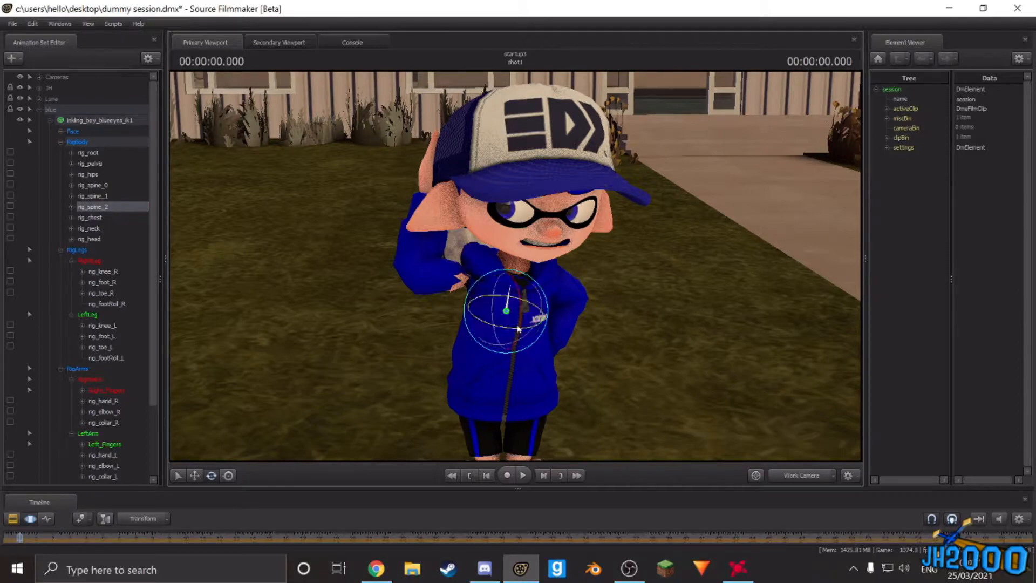
Step: Rotate rig_chest to twist the upper torso further and rig_neck to turn the head back toward the front
left_click(102, 218)
left_click_drag(517, 282, 527, 287)
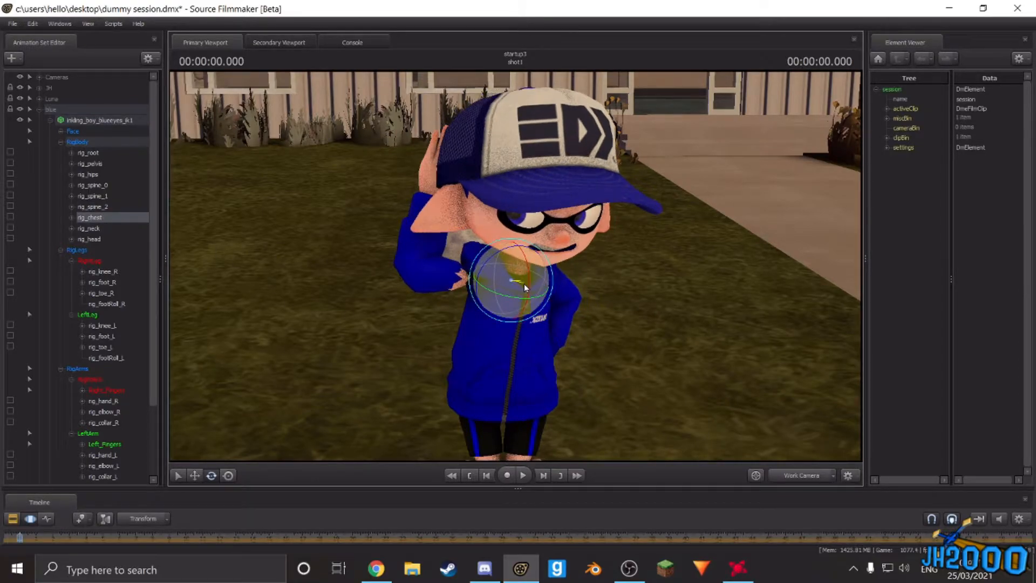
left_click(95, 229)
mouse_move(527, 266)
left_mouse_down()
mouse_move(599, 270)
mouse_move(603, 302)
mouse_move(516, 270)
left_mouse_up()
key("w")
key("s")
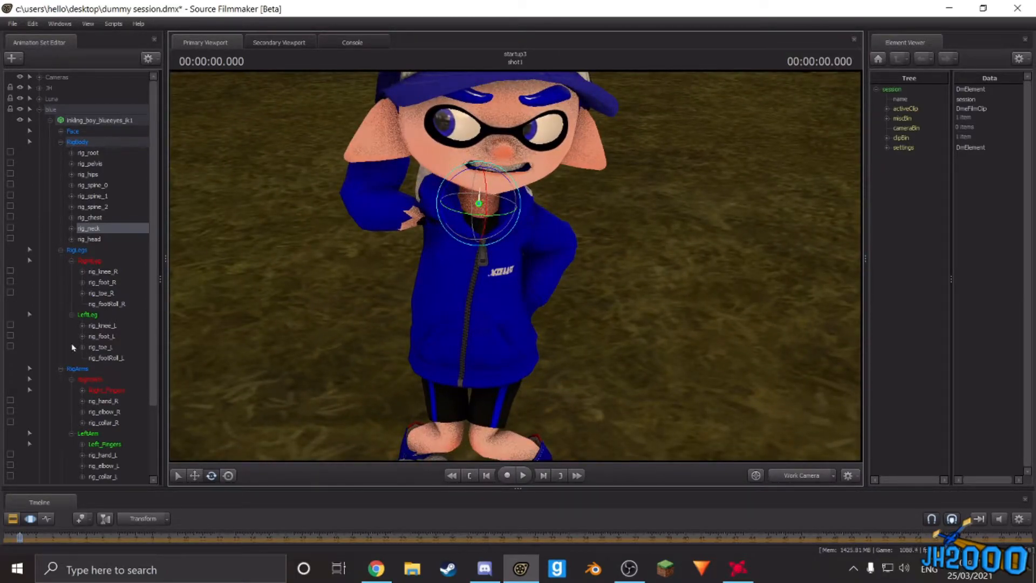
Step: Expand the Arms group of grape_hoodie_ik2 and select its bip_upperArm_R bone
left_click_drag(183, 286, 135, 276)
key("a")
key("d")
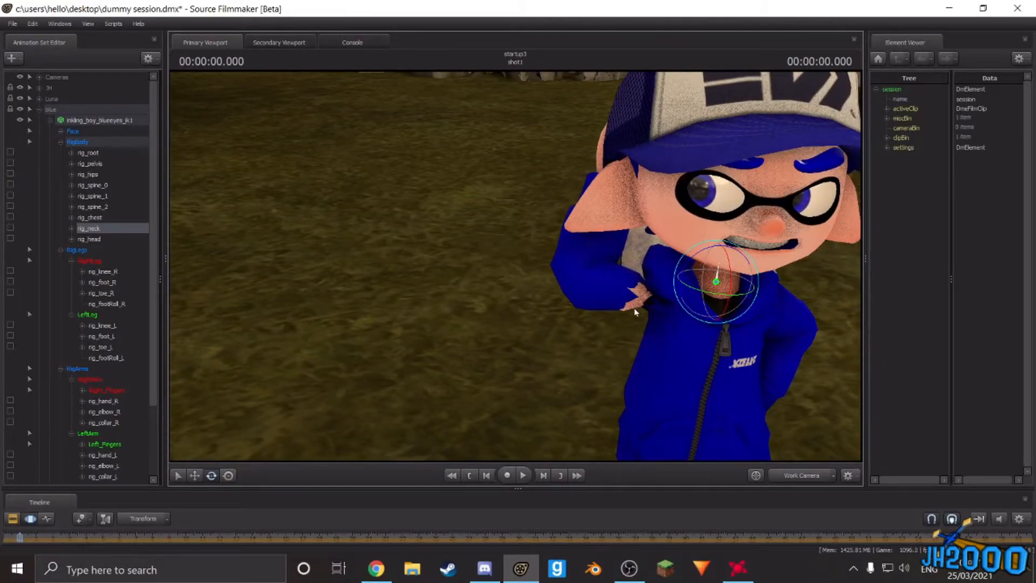
scroll(96, 360, "down", 3)
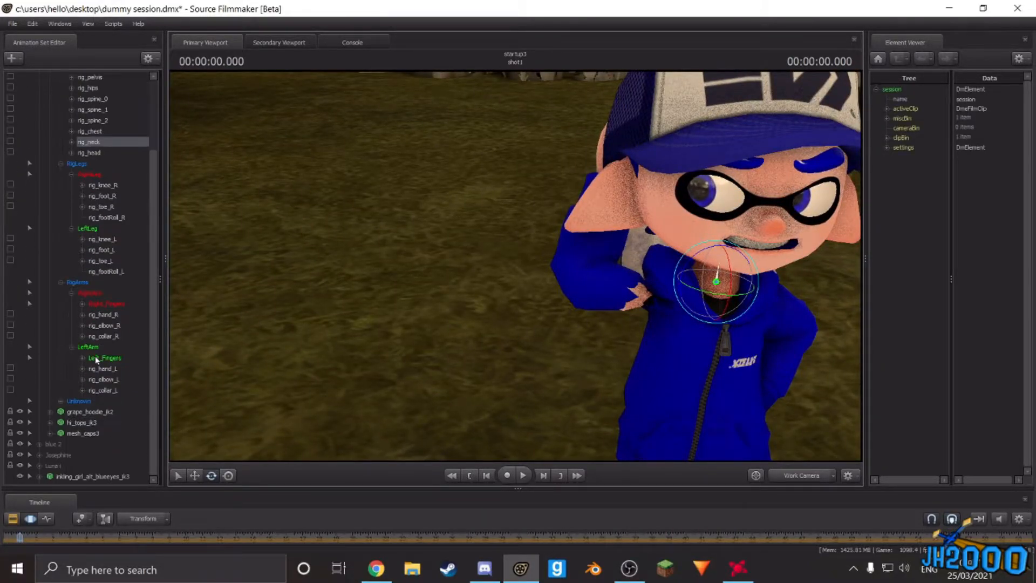
left_click(49, 412)
left_click(61, 433)
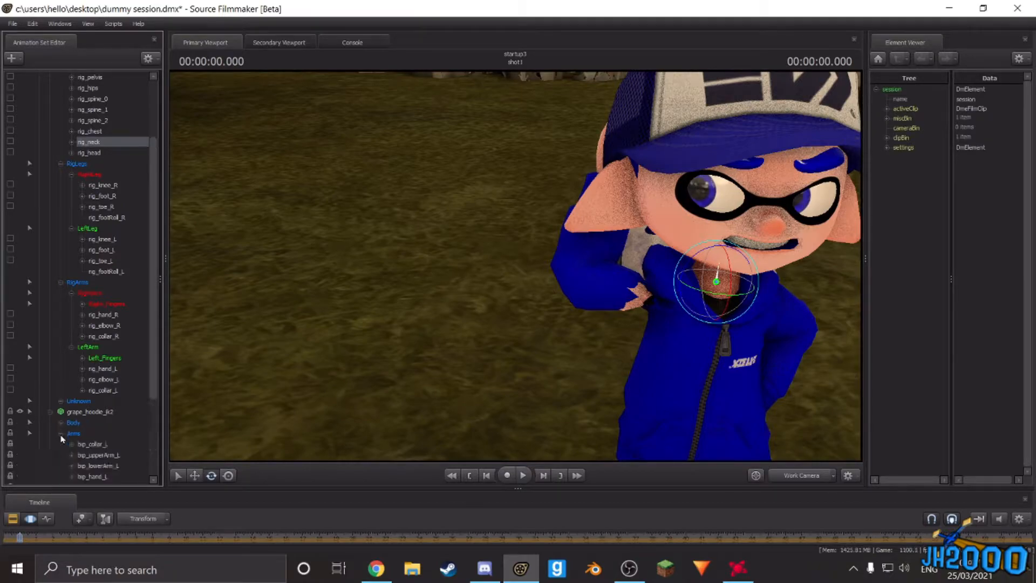
scroll(79, 456, "down", 4)
left_click(94, 336)
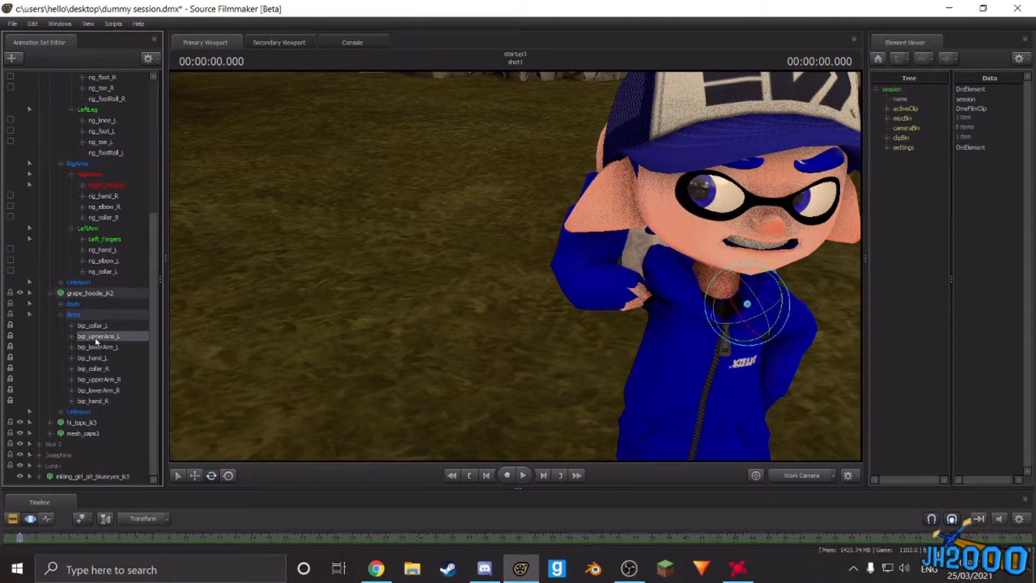
left_click(106, 389)
left_click(107, 380)
Step: Rotate the hoodie's bip_upperArm_R to adjust how the right sleeve sits at the shoulder
left_click_drag(557, 372, 634, 370)
key("w")
key("w")
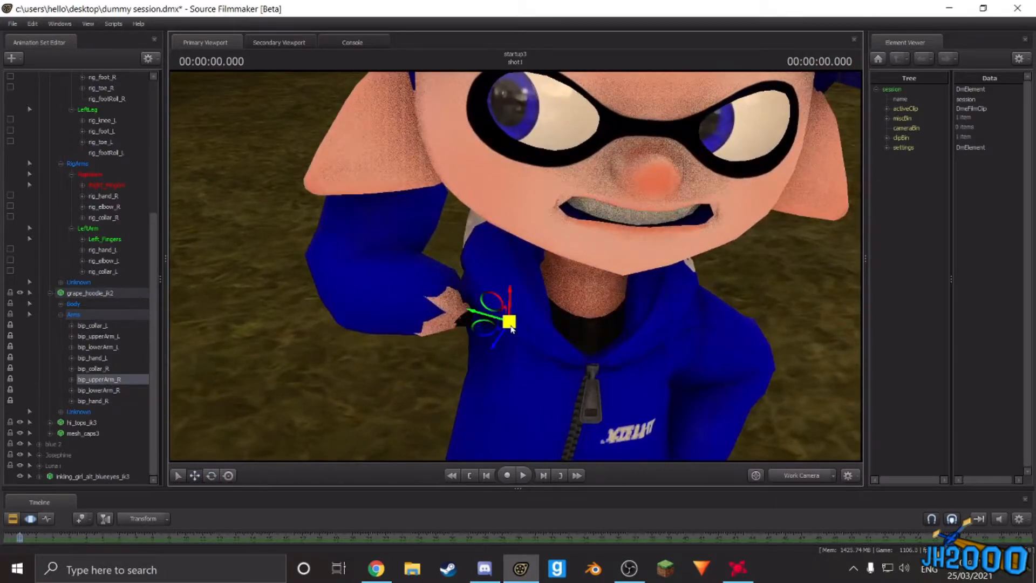
key("e")
left_click_drag(498, 326, 577, 380)
key("a")
key("s")
key("s")
key("w")
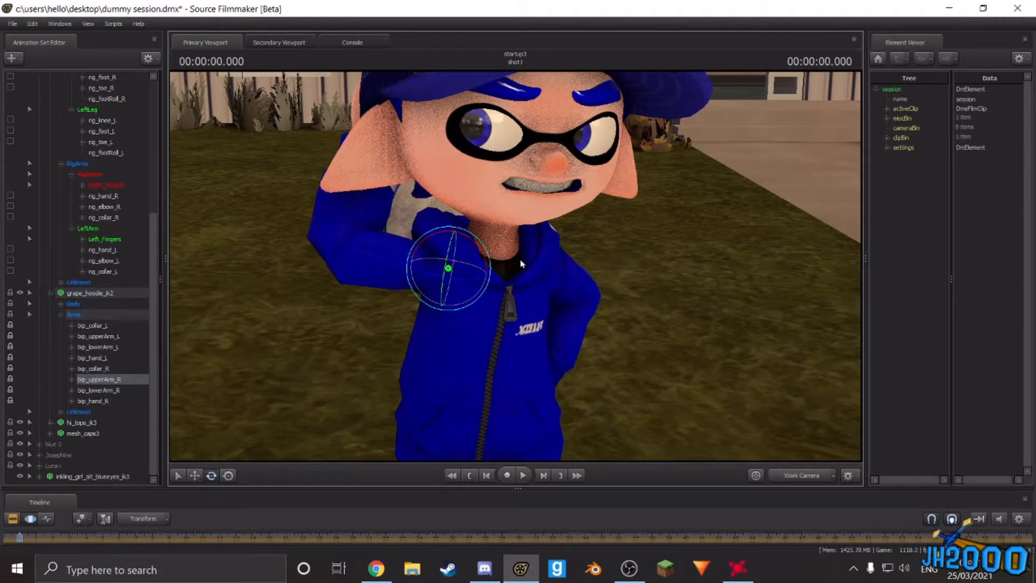
Step: Examine the hoodie's right shoulder and torso from several angles and distances
key("w")
left_click_drag(609, 333, 613, 323)
key("d")
left_click_drag(513, 286, 513, 270)
key("s")
left_click_drag(578, 303, 518, 289)
key("d")
key("w")
key("z")
key("s")
key("x")
key("s")
key("w")
key("x")
key("s")
key("w")
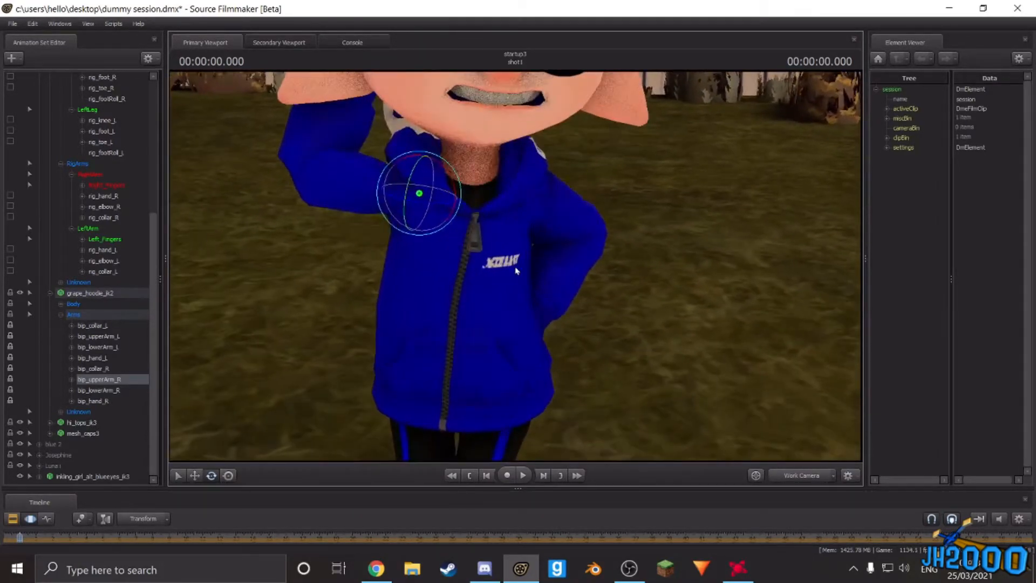
Step: Move rig_hand_L outward and rotate it so the inkling boy's left hand rests against the hip outside the hoodie
left_click(115, 250)
key("w")
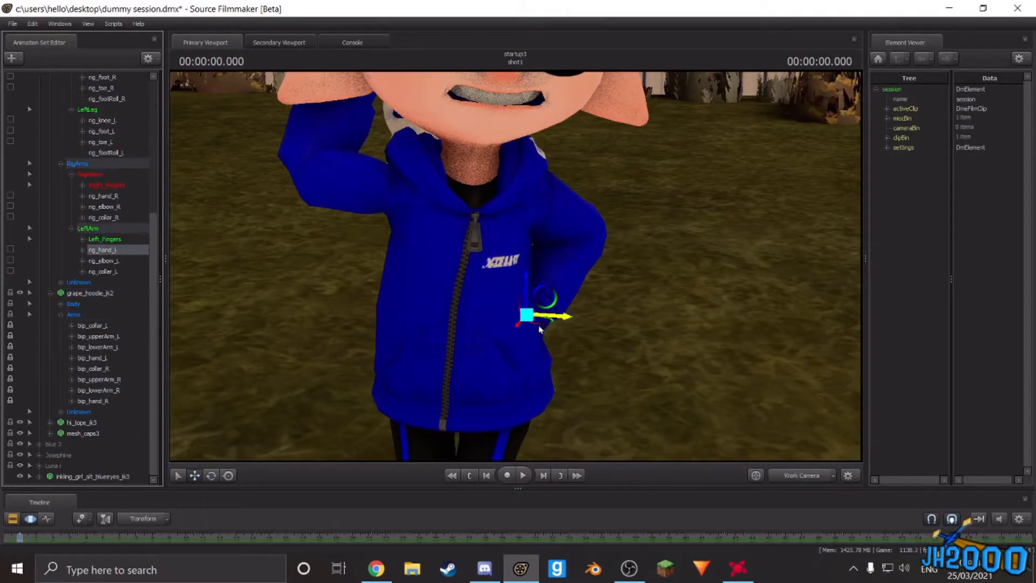
mouse_move(543, 327)
left_mouse_down()
mouse_move(540, 340)
mouse_move(556, 330)
mouse_move(531, 337)
mouse_move(526, 321)
left_mouse_up()
key("e")
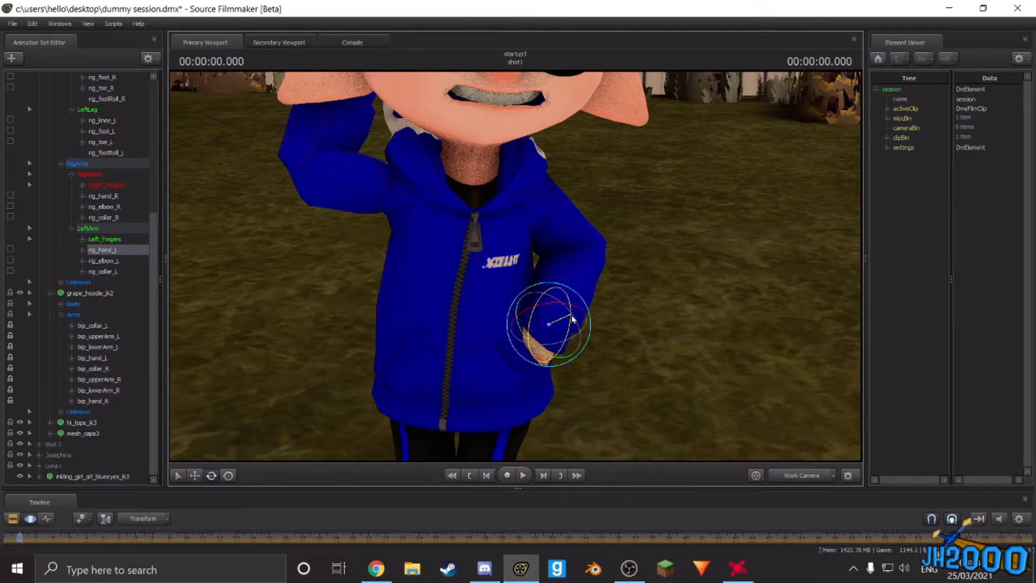
key("w")
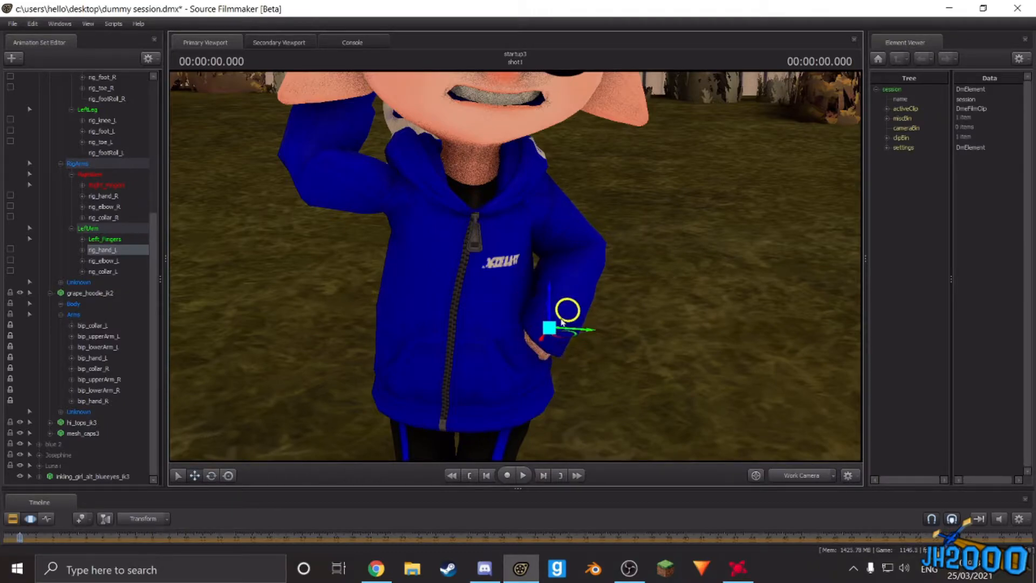
left_click_drag(551, 330, 534, 316)
Step: Examine the inkling boy's left hand and overall pose up close and from a distance
key("w")
key("z")
key("w")
key("z")
key("s")
key("s")
mouse_move(516, 268)
left_mouse_down()
mouse_move(516, 279)
mouse_move(516, 269)
left_mouse_up()
key("w")
Step: Collapse the RigBody, RigLegs and RigArms groups, the inkling boy and hoodie models, and the blue group
scroll(116, 203, "up", 6)
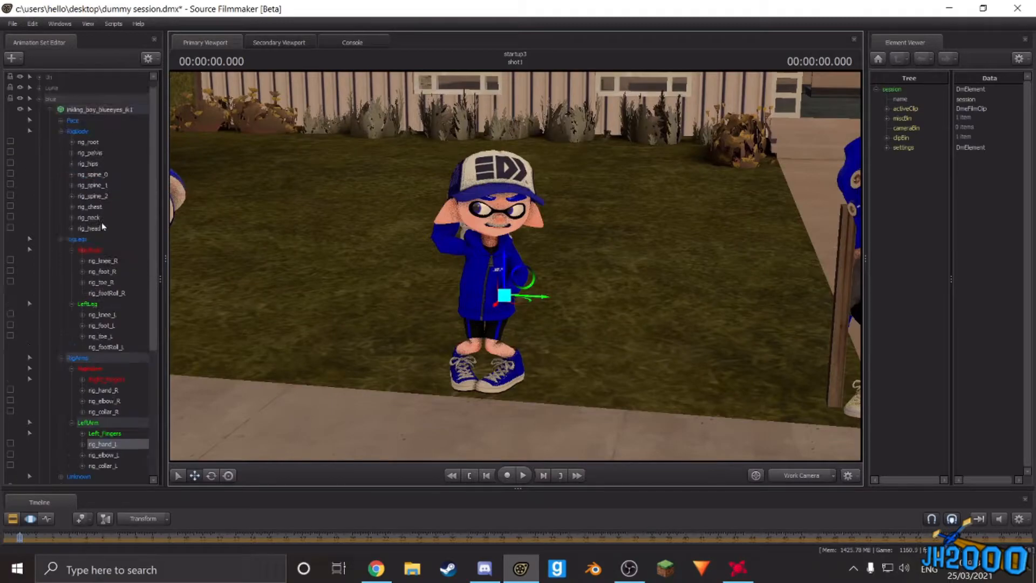
left_click_drag(552, 244, 588, 242)
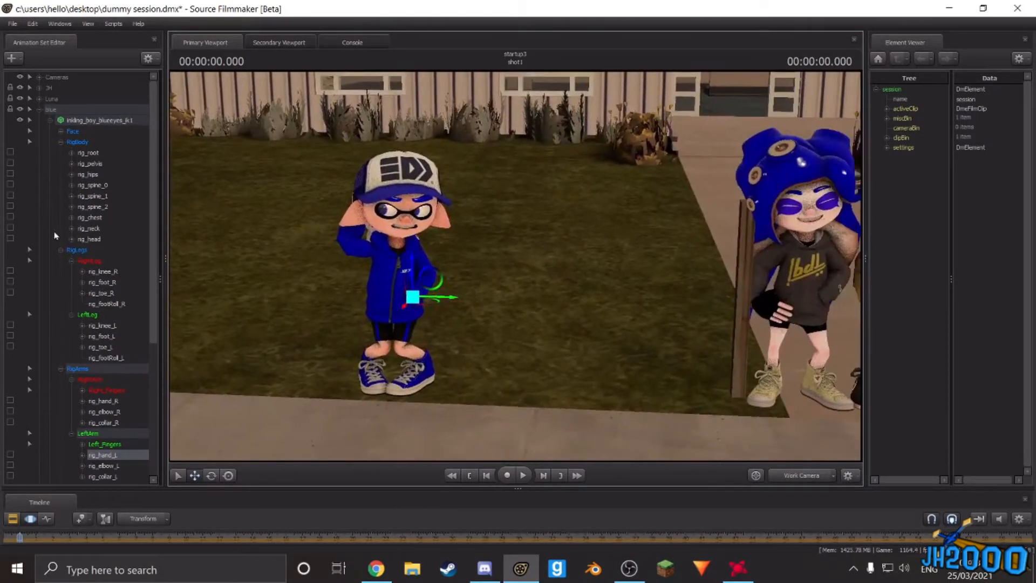
left_click(62, 140)
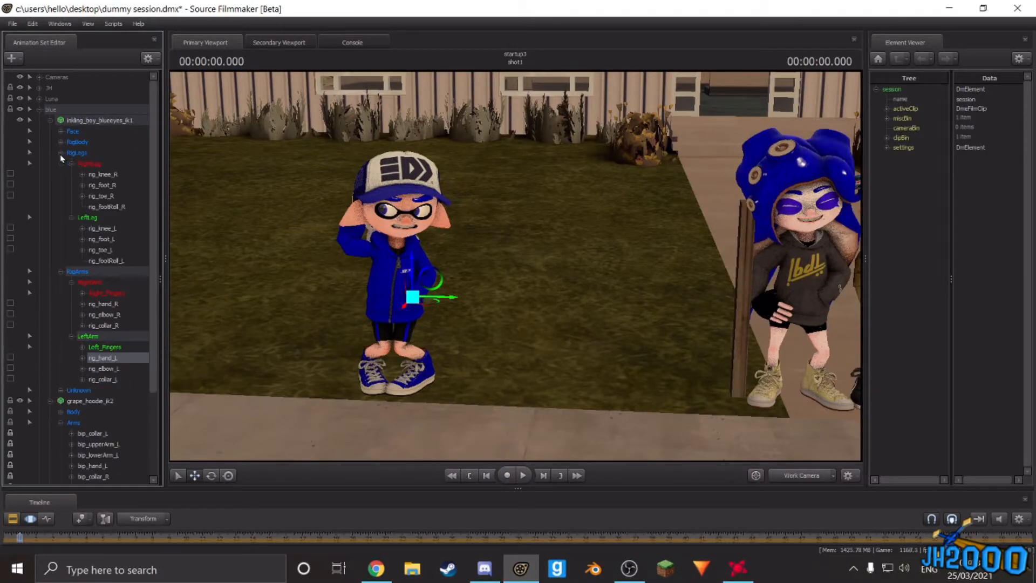
left_click(61, 153)
left_click(60, 174)
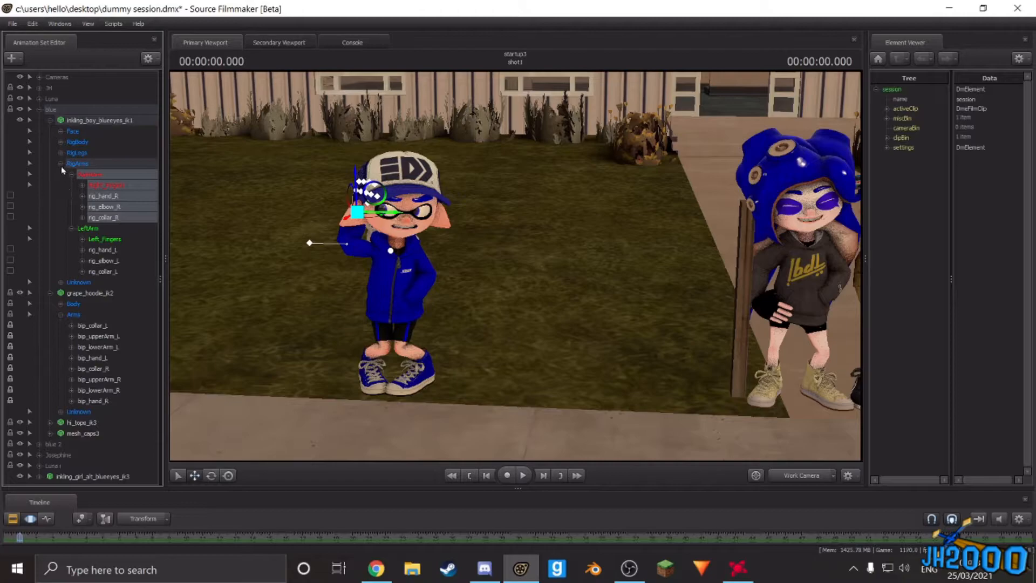
left_click(61, 163)
left_click(50, 120)
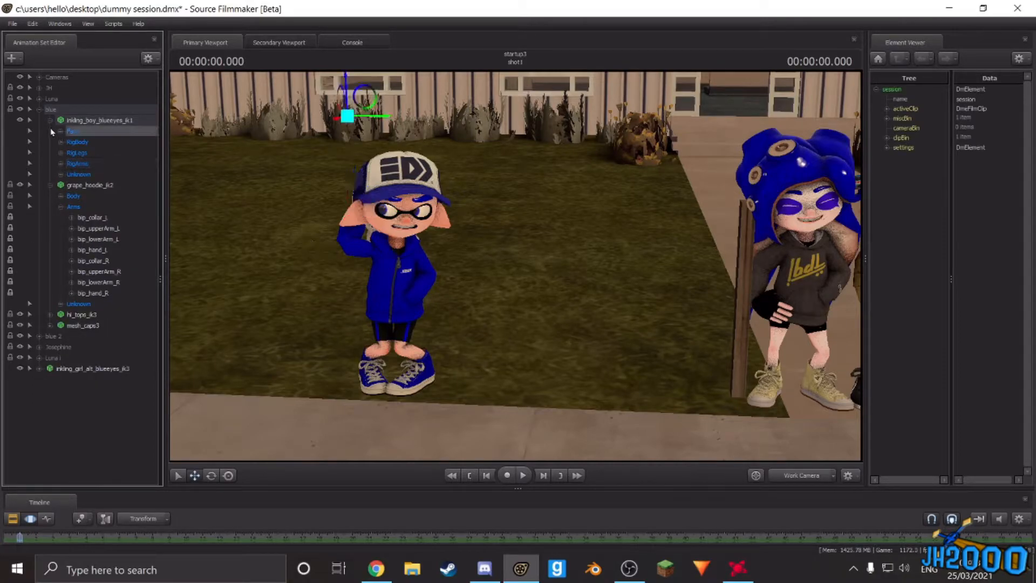
left_click(50, 130)
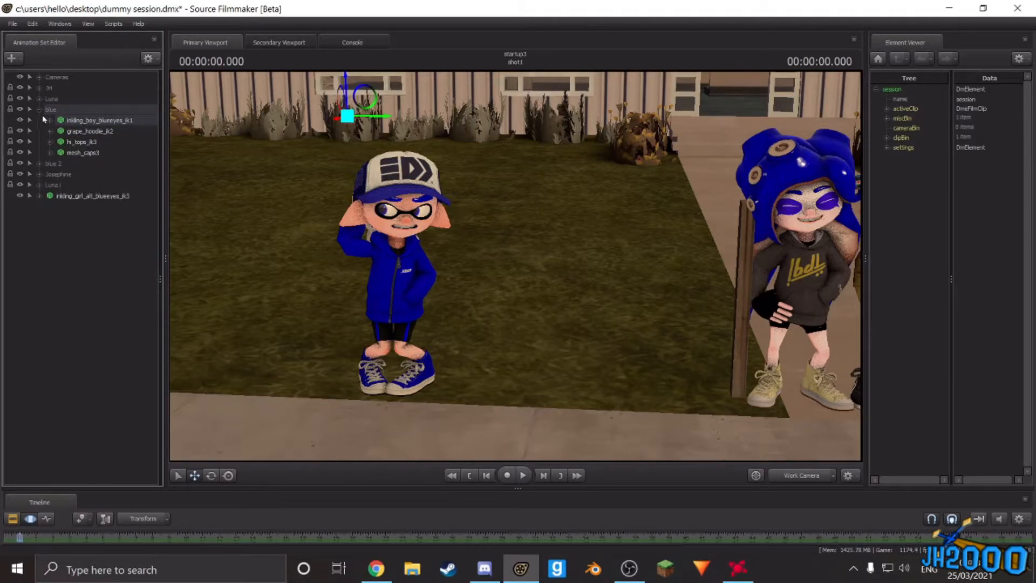
left_click(38, 110)
Step: Select the whole blue group and move the inkling boy sideways toward the neighbouring character in the dark hoodie
left_click(64, 109)
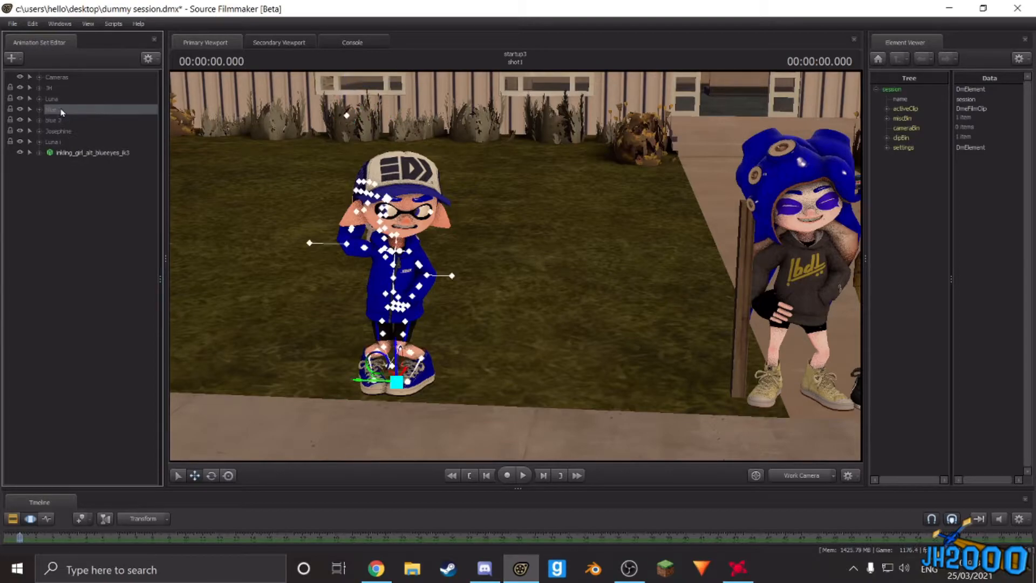
left_click_drag(367, 381, 644, 406)
left_click_drag(641, 404, 496, 344)
key("a")
left_click_drag(326, 335, 326, 335)
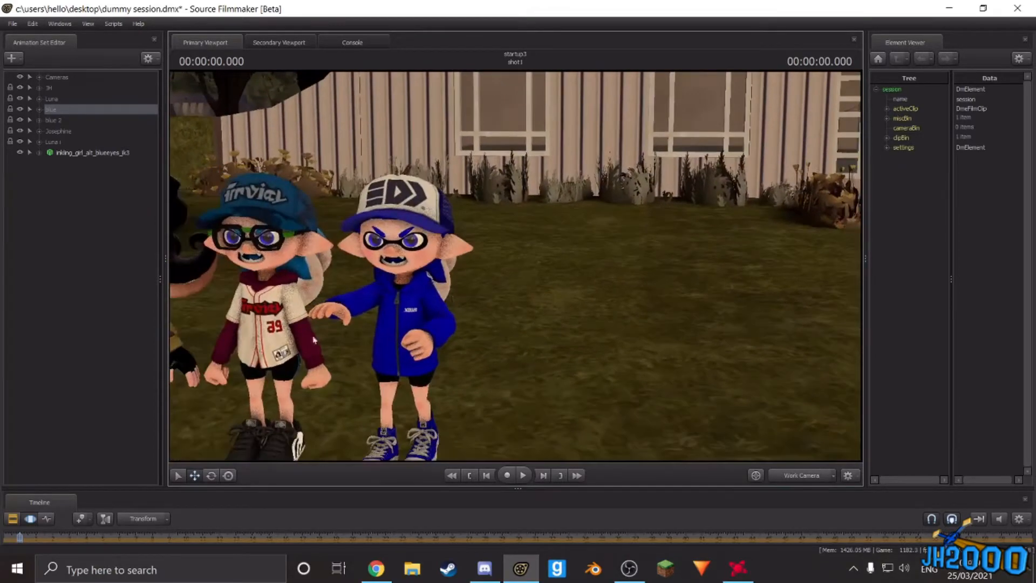
Step: Select the blue 2 group and examine its character's outstretched right hand up close
left_click(67, 124)
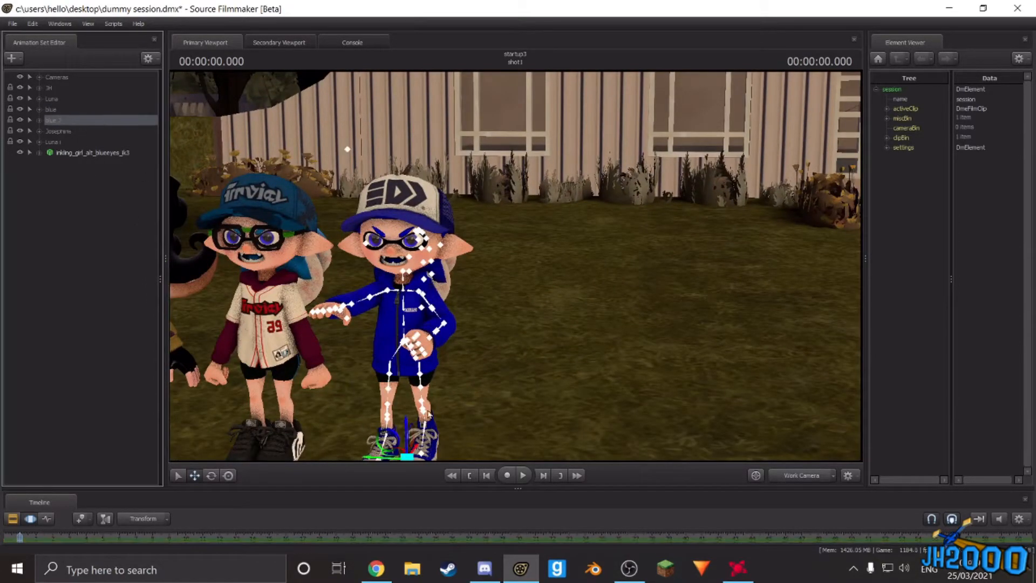
left_click_drag(427, 412, 514, 270)
left_click_drag(327, 381, 516, 271)
key("w")
key("d")
key("a")
key("z")
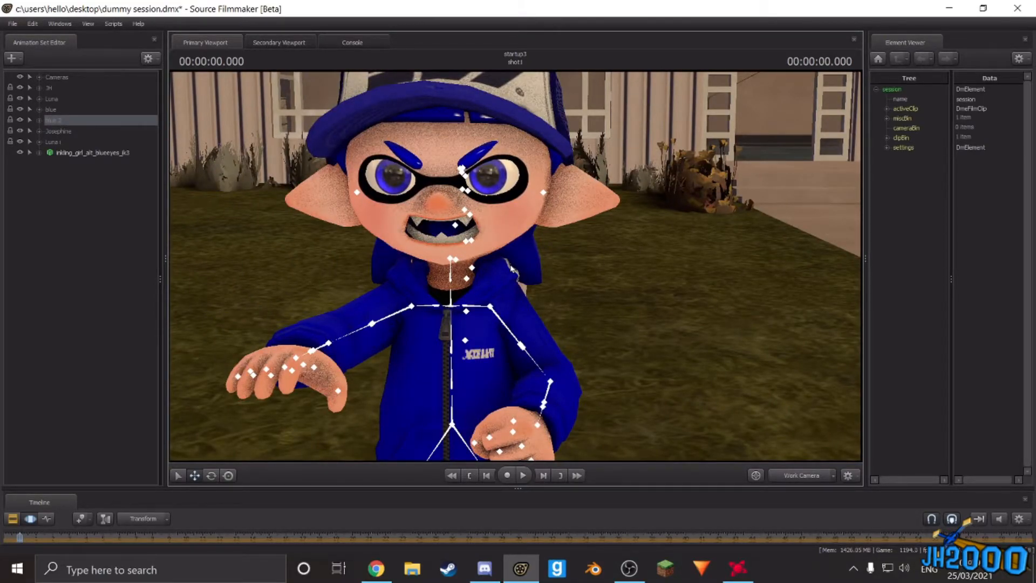
key("s")
left_click_drag(593, 328, 729, 427)
key("a")
key("w")
key("w")
key("a")
key("z")
key("w")
key("s")
mouse_move(517, 266)
left_mouse_down()
mouse_move(504, 253)
mouse_move(516, 266)
left_mouse_up()
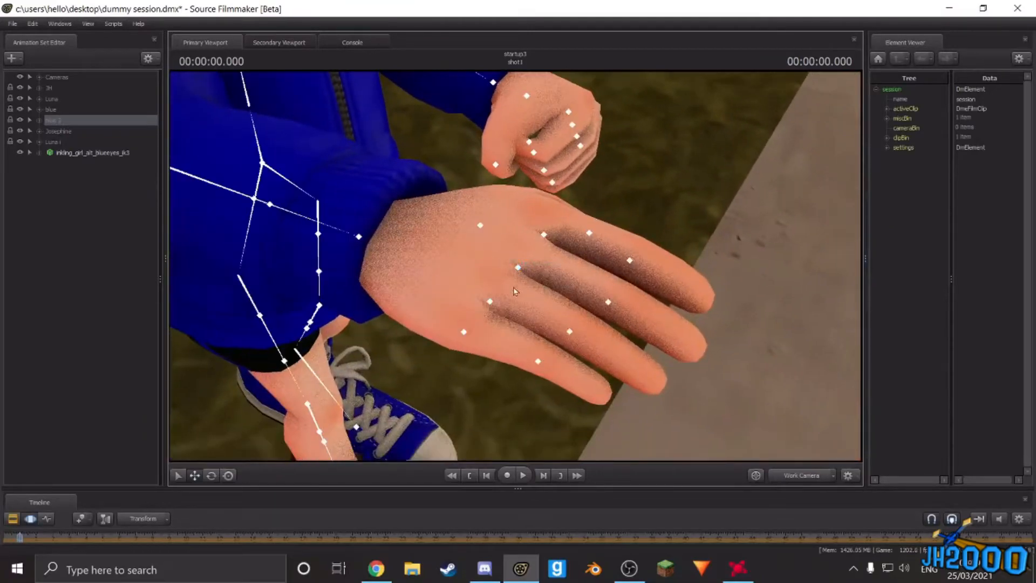
Step: Select the joints of the three outer fingers on the right hand together and rotate them to curl the fingers downward
left_click(519, 268)
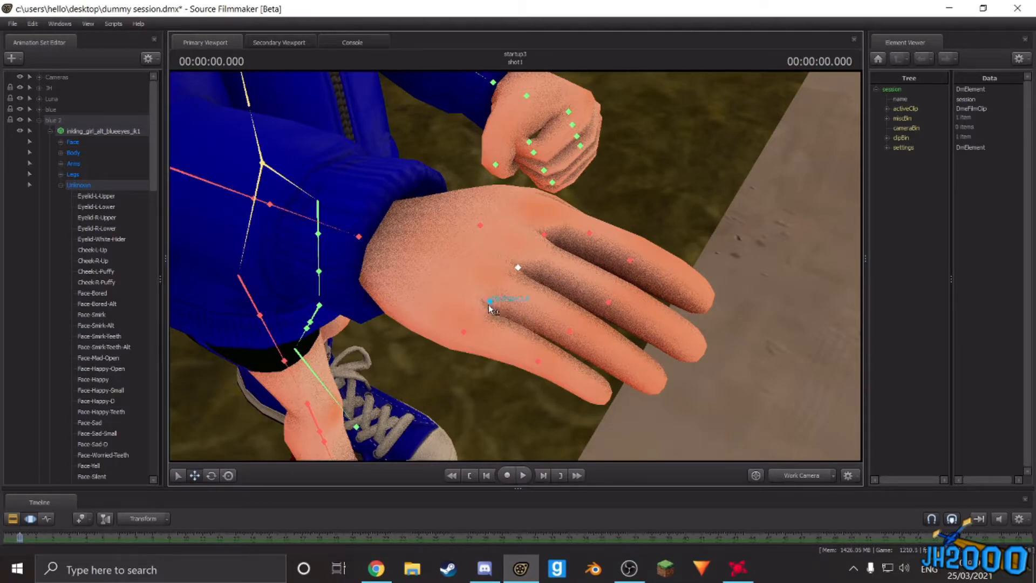
left_click(463, 336)
key("e")
left_click_drag(484, 332, 505, 390)
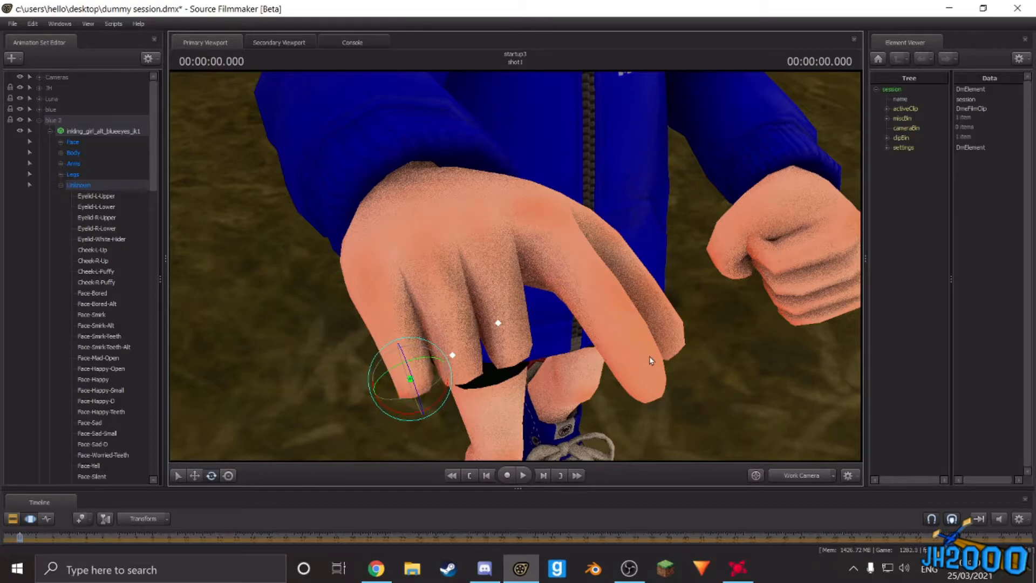
Step: Examine the right hand's curled fingers, extended index finger and thumb joints from several angles
left_click_drag(674, 381, 483, 351)
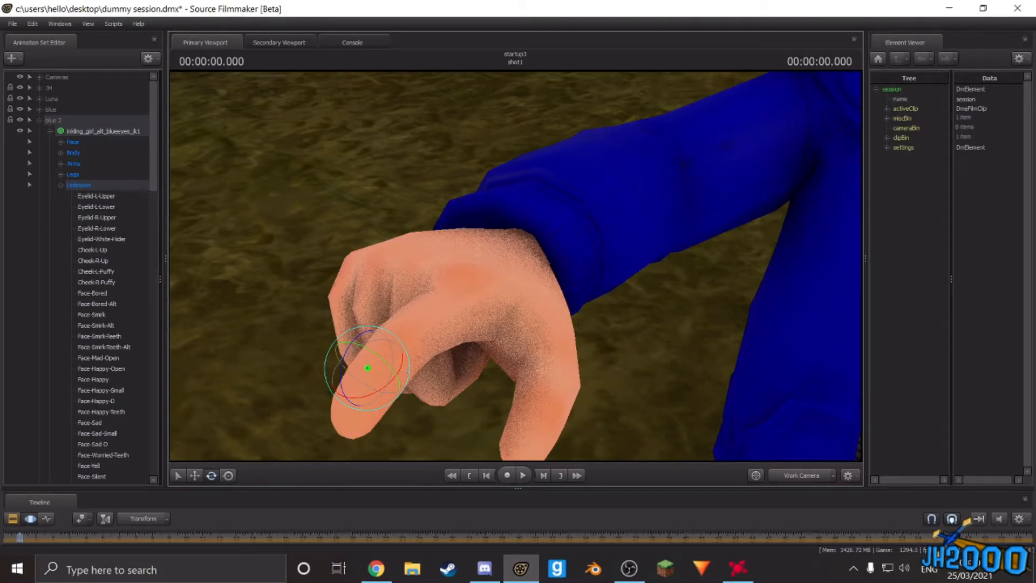
key("a")
left_click_drag(515, 266, 515, 200)
key("w")
left_click_drag(515, 266, 532, 290)
key("s")
key("w")
key("s")
key("w")
key("ctrl")
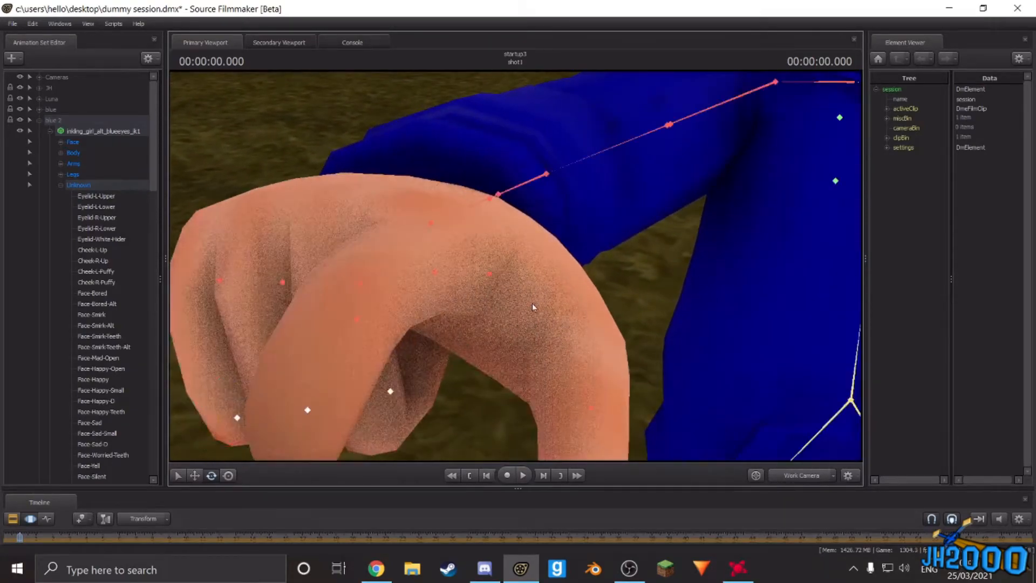
key("d")
left_click_drag(586, 322, 540, 337)
mouse_move(496, 238)
left_mouse_down()
mouse_move(517, 259)
mouse_move(480, 256)
mouse_move(473, 238)
mouse_move(460, 249)
mouse_move(467, 272)
mouse_move(485, 244)
left_mouse_up()
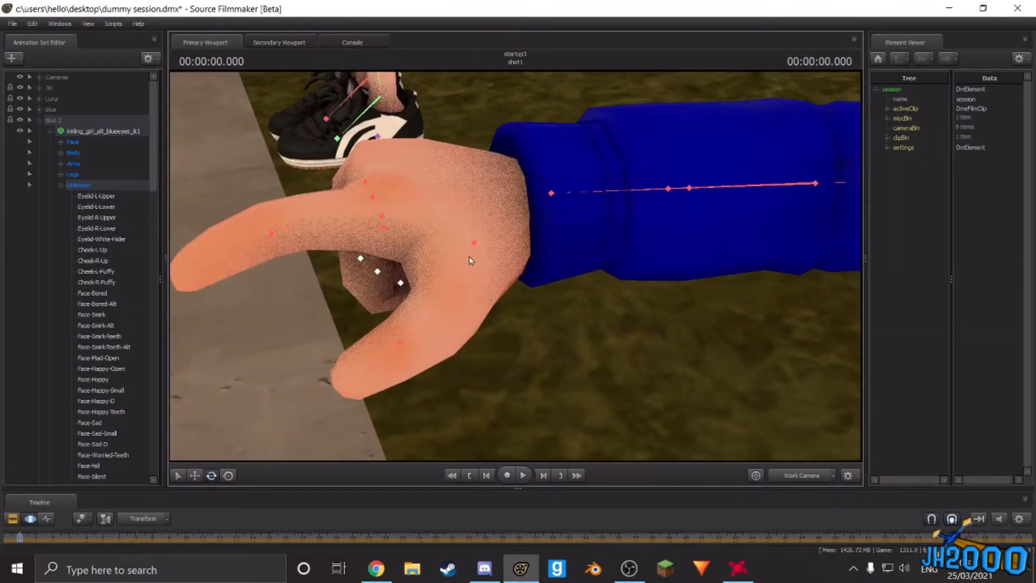
Step: Rotate the right thumb's base joint and tip joint to bring the thumb inward under the curled fingers
left_click(474, 243, "ctrl")
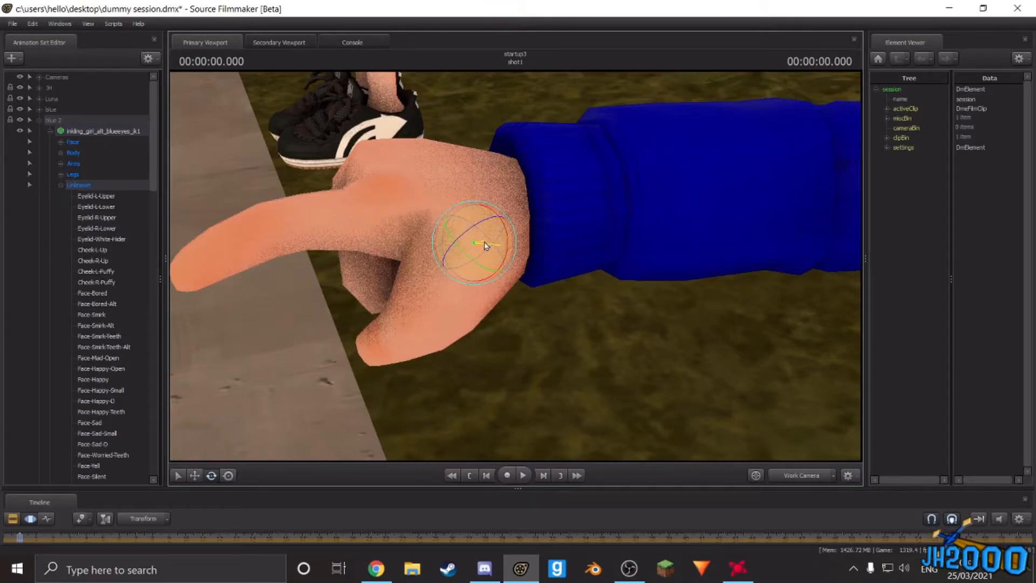
left_click(394, 336)
left_click_drag(406, 355, 642, 229)
key("d")
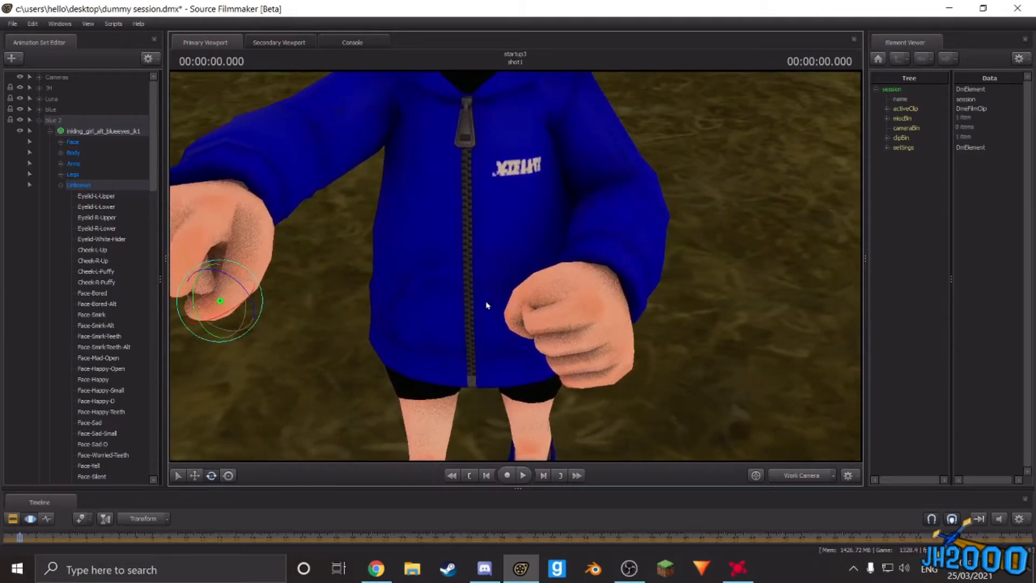
Step: Rotate the character's right ear joint so the ear droops, undoing the first attempt before adjusting it again
left_click_drag(450, 327, 467, 281)
key("w")
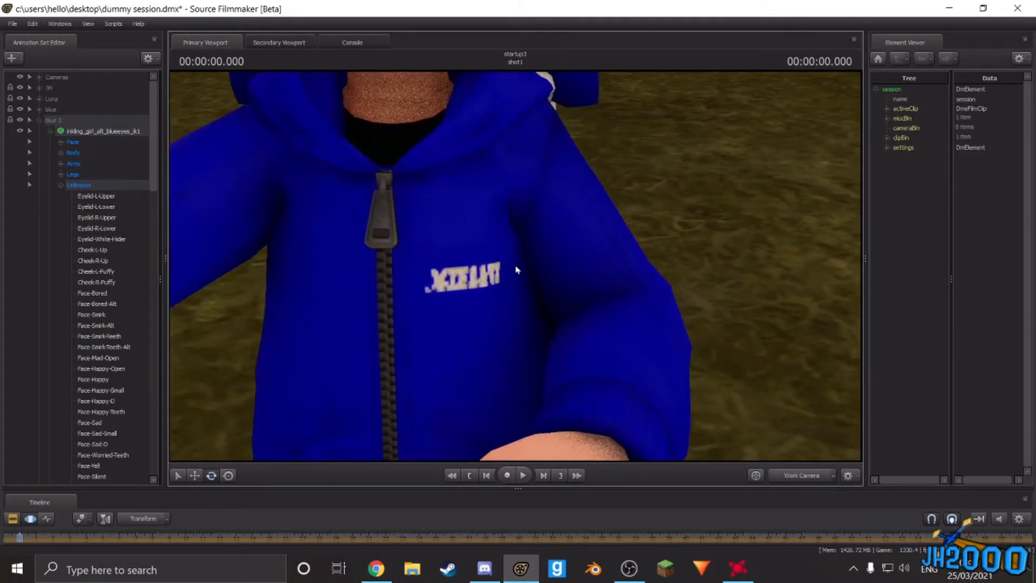
key("s")
left_click_drag(548, 289, 561, 243)
left_click_drag(511, 276, 533, 269)
key("w")
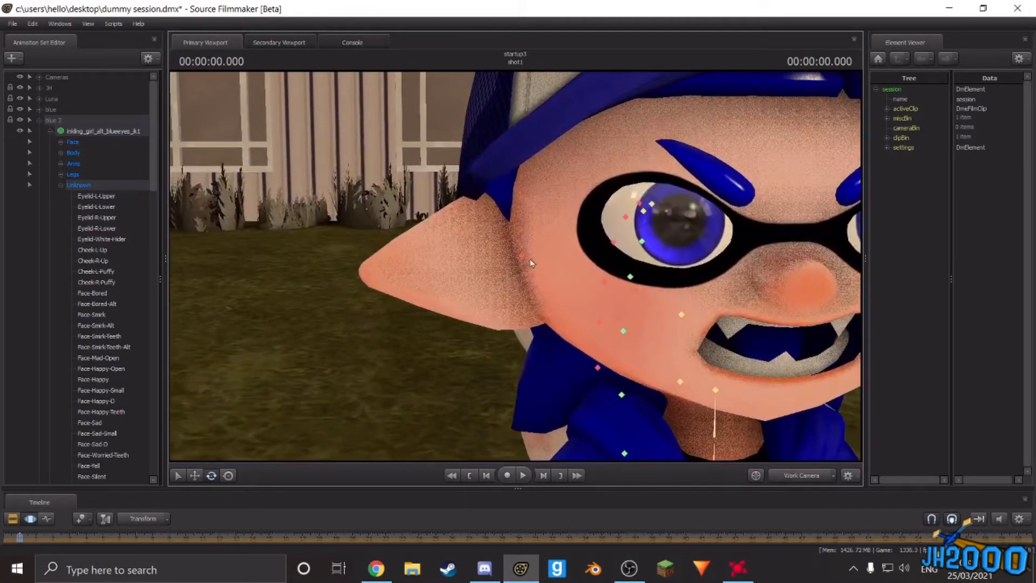
left_click(522, 256)
left_click_drag(495, 239, 493, 242)
key("ctrl+z")
key("ctrl+z")
left_click_drag(495, 245, 440, 274)
left_click_drag(376, 241, 516, 273)
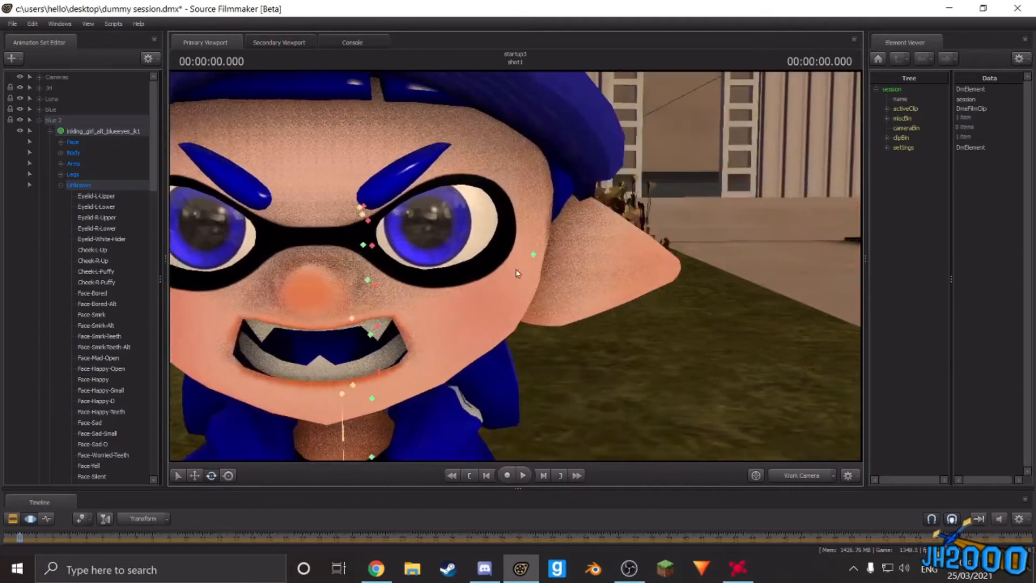
Step: Rotate the left ear joint downward to match the drooping right ear
left_click(534, 255, "ctrl")
left_click_drag(548, 224, 553, 227)
mouse_move(647, 255)
left_mouse_down()
mouse_move(599, 254)
mouse_move(631, 255)
left_mouse_up()
key("s")
key("d")
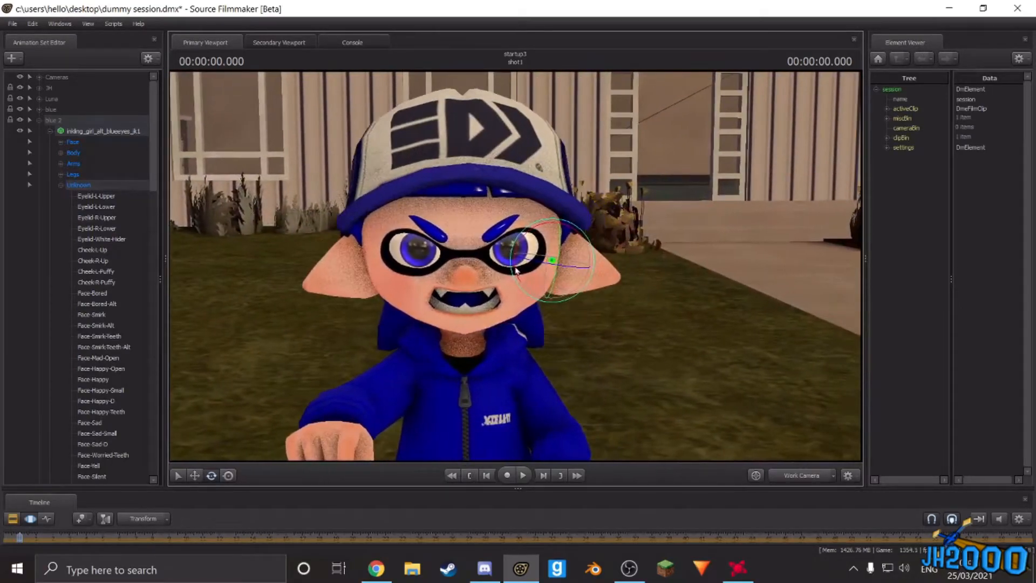
left_click_drag(588, 279, 588, 285)
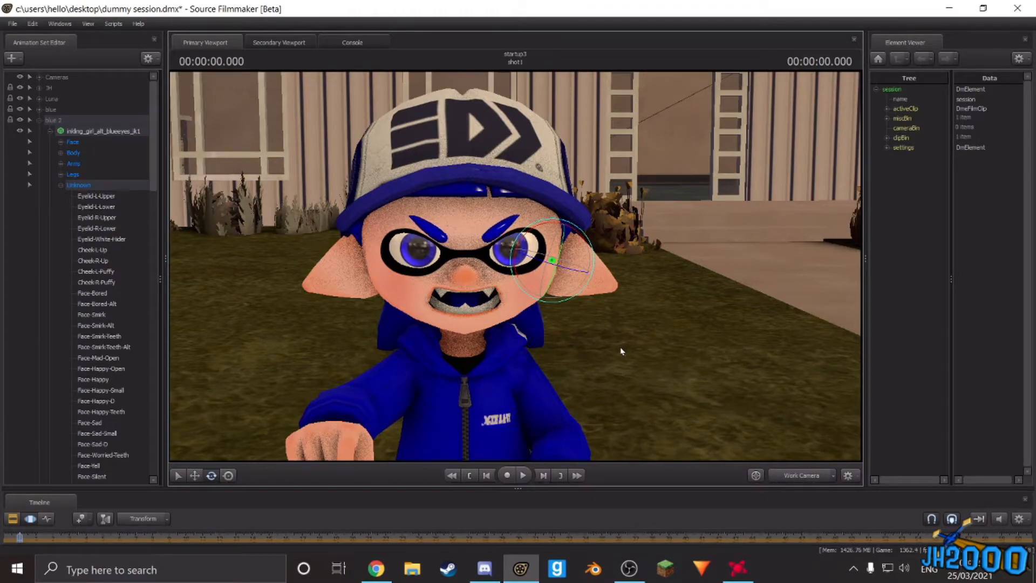
Step: Apply the rig_inkling_ik rig to the inkling_girl_alt_blueeyes_ik1 model in the blue 2 group
left_click_drag(638, 364, 545, 458)
key("w")
key("x")
key("a")
key("z")
mouse_move(515, 266)
left_mouse_down()
mouse_move(526, 264)
mouse_move(512, 271)
left_mouse_up()
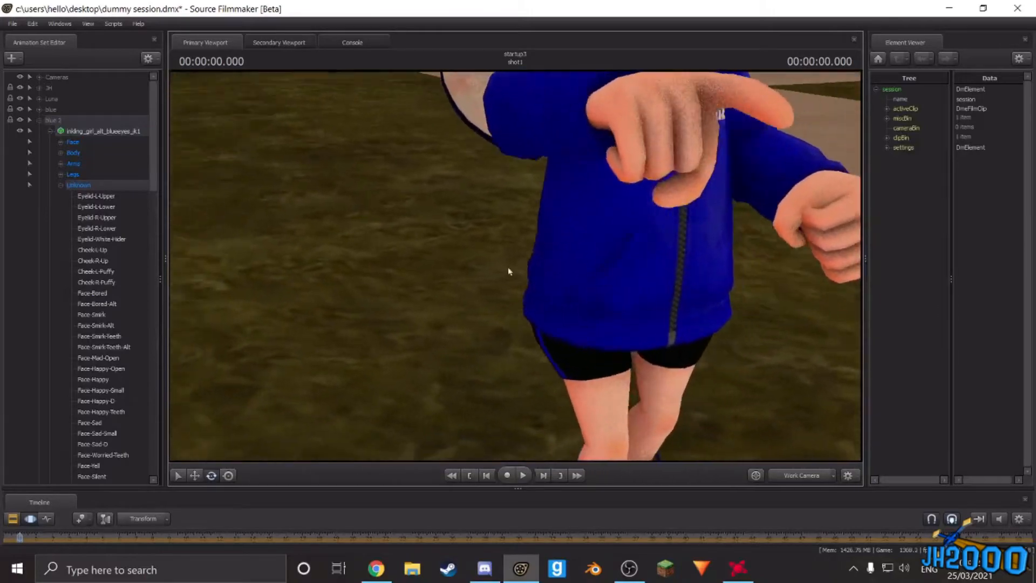
left_click(100, 132)
right_click(100, 132)
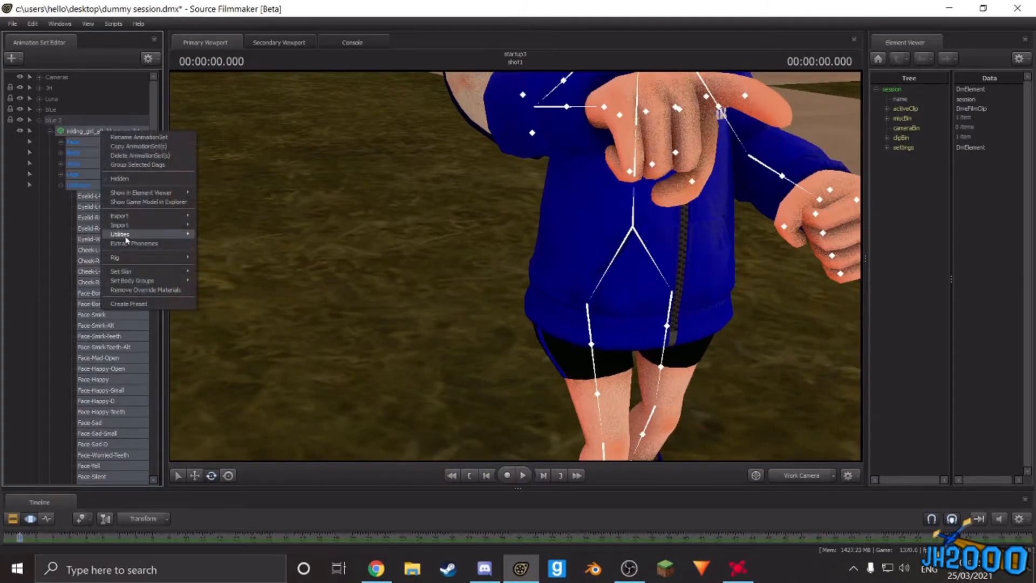
mouse_move(146, 258)
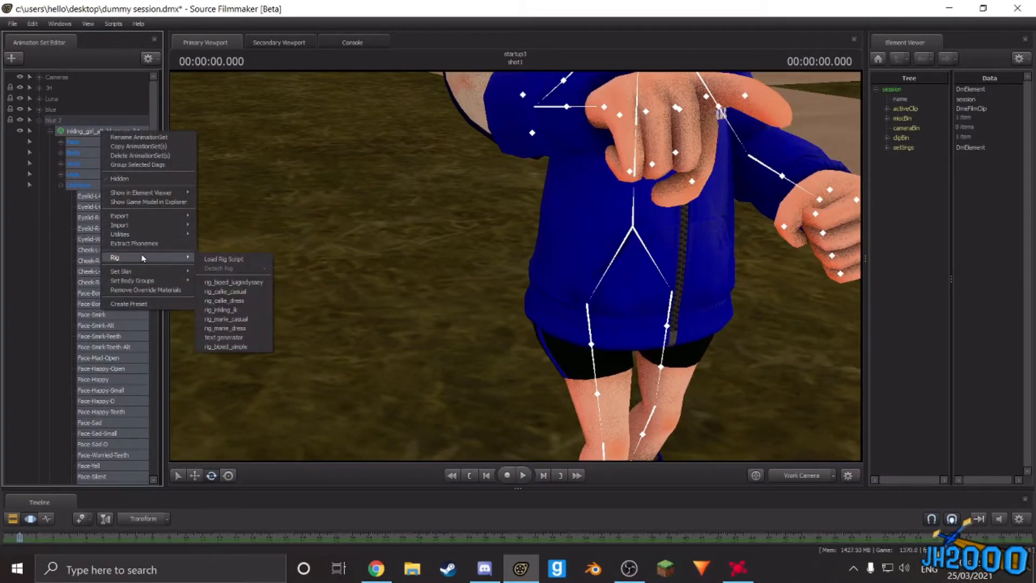
left_click(242, 310)
Step: Collapse the Unknown controls, expand RigBody and lower the character's body with the rig_pelvis control
left_click(59, 196)
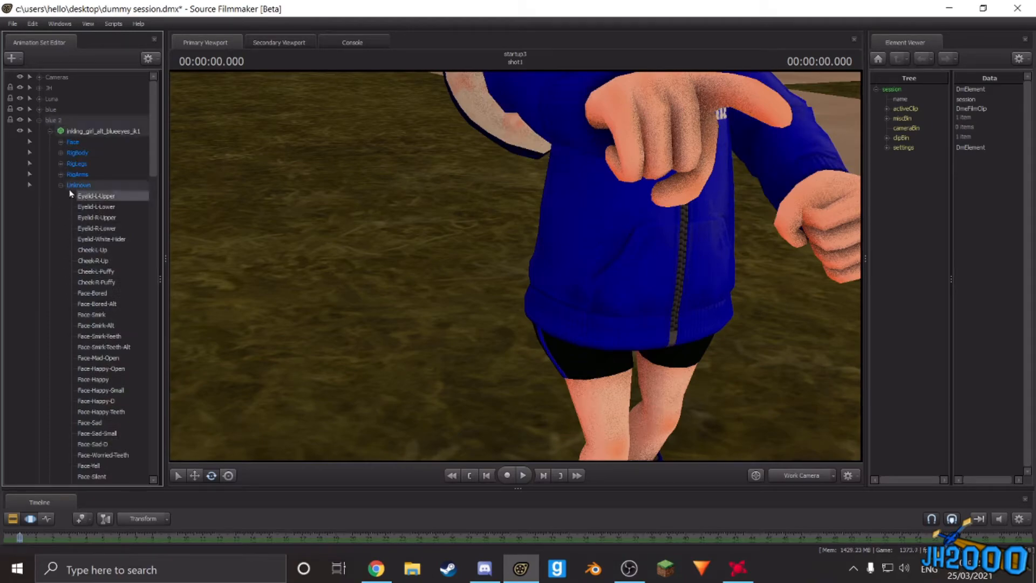
left_click(79, 185)
left_click(61, 185)
left_click(61, 153)
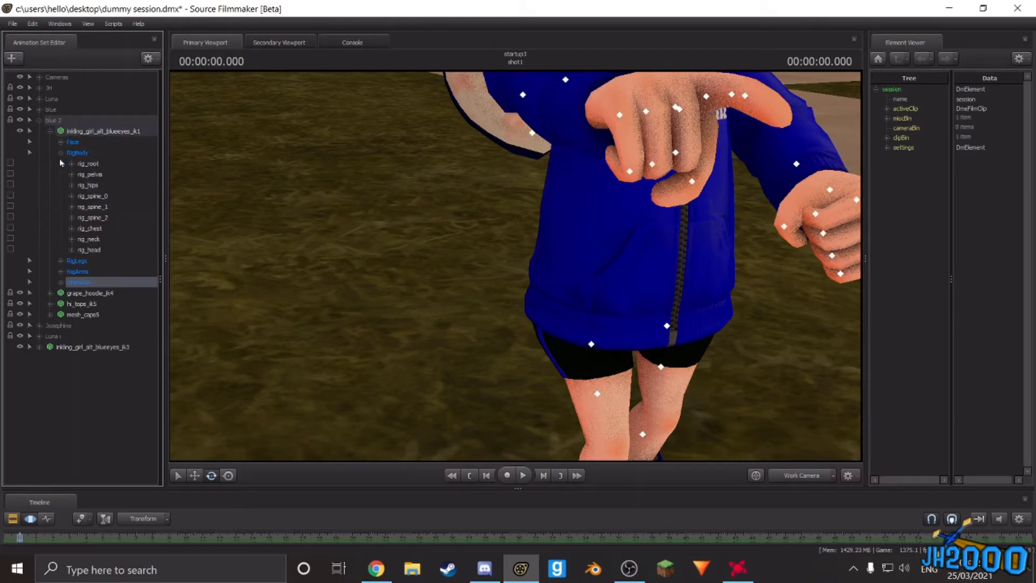
left_click(102, 186)
left_click(106, 178)
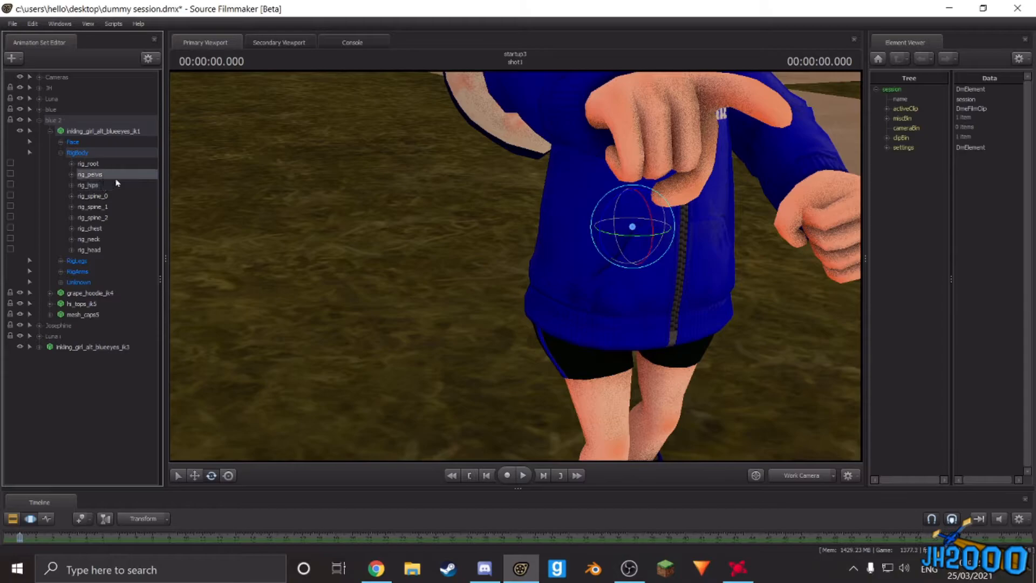
left_click_drag(459, 233, 522, 266)
key("w")
left_click_drag(522, 151, 521, 164)
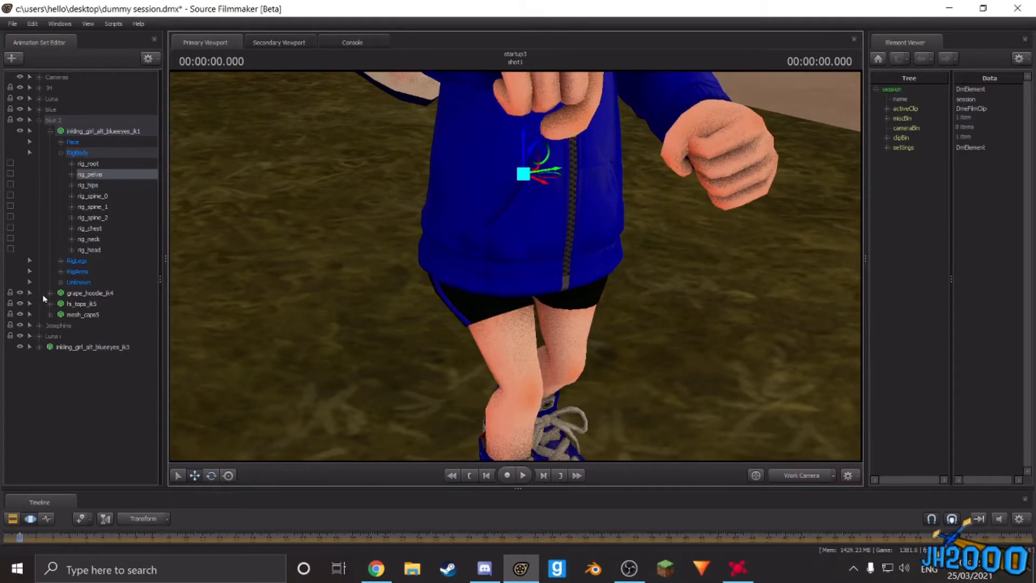
Step: Twist and lean the upper body by rotating rig_spine_0, rig_spine_1, rig_spine_2 and rig_chest in turn
left_click(101, 198)
left_click_drag(343, 260, 573, 197)
key("e")
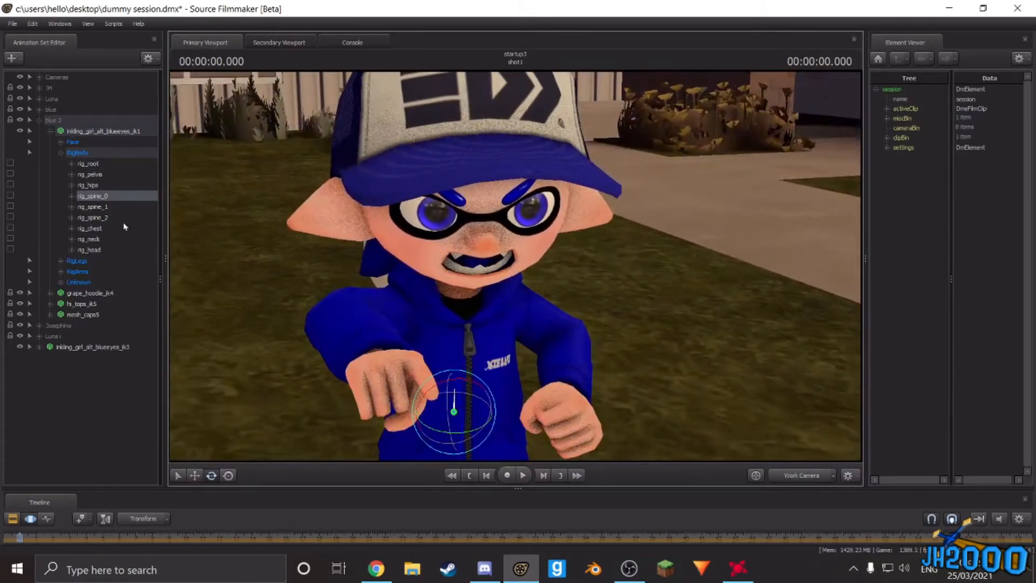
left_click(91, 206)
left_click_drag(474, 377, 473, 390)
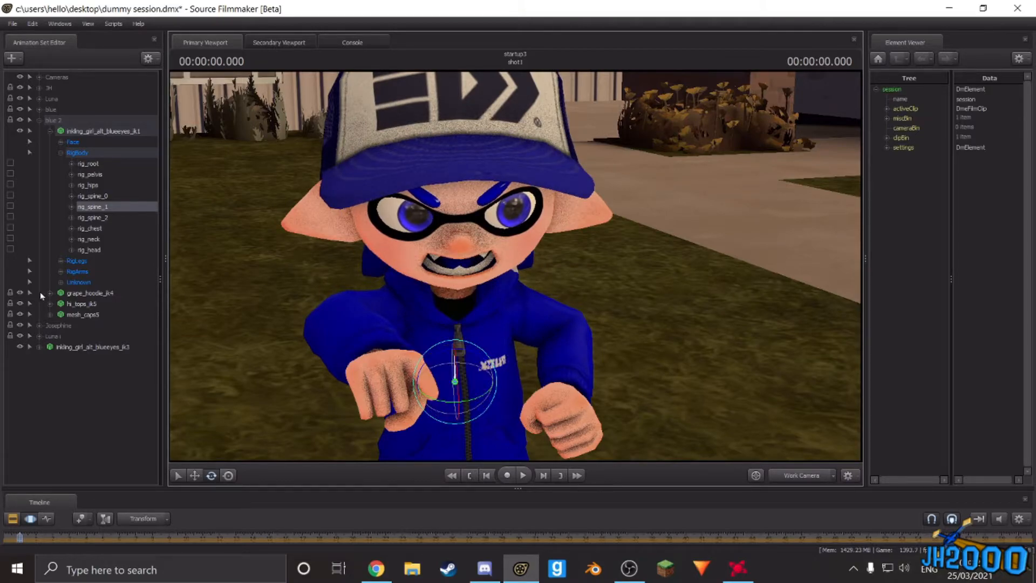
left_click(93, 219)
left_click_drag(459, 346, 481, 379)
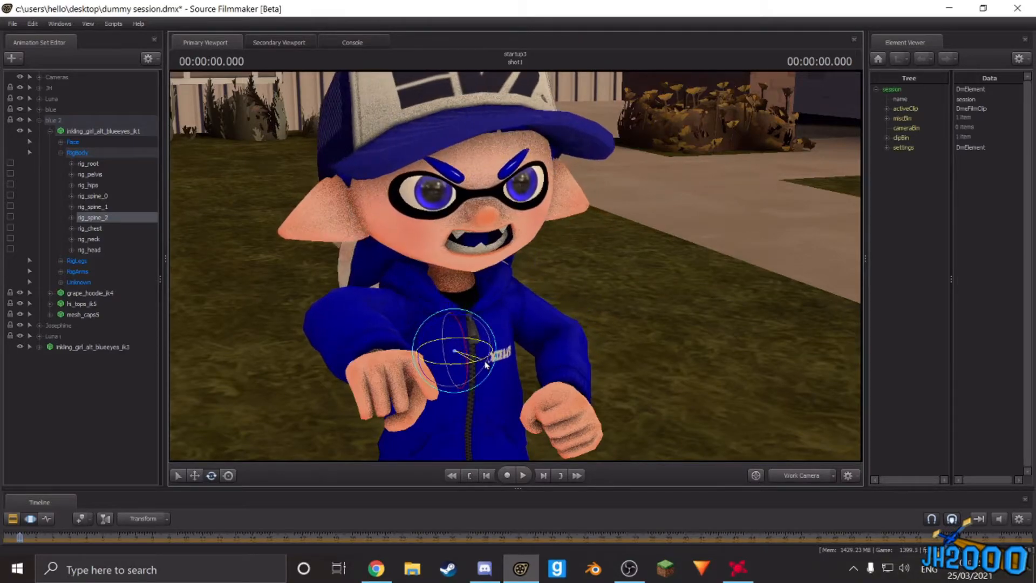
left_click(93, 229)
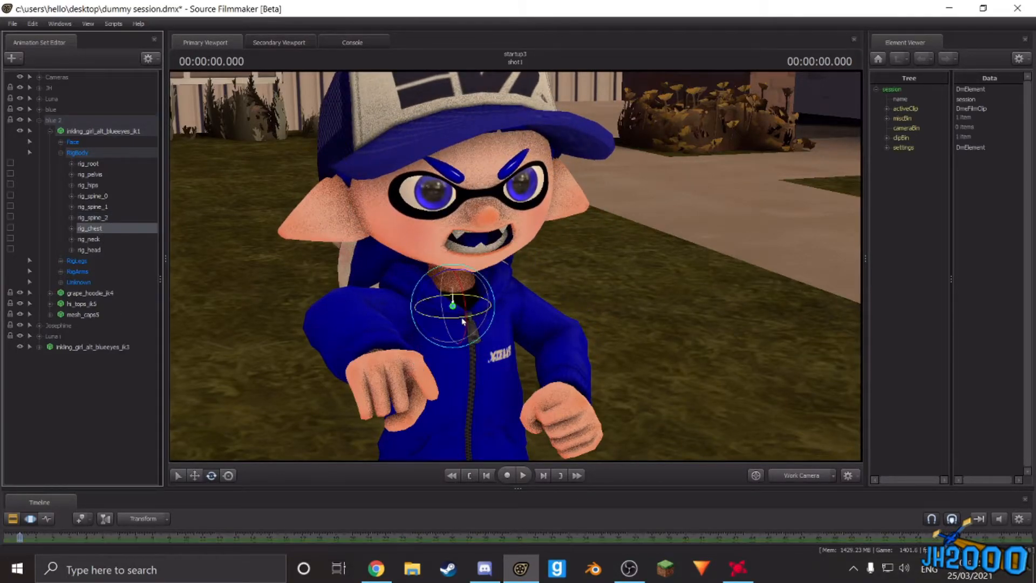
left_click_drag(469, 312, 492, 311)
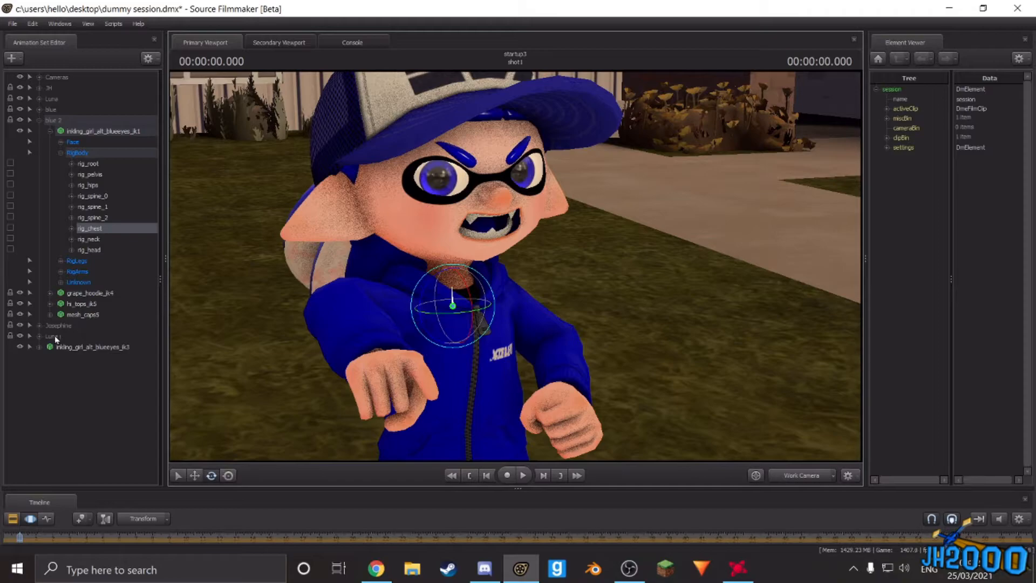
Step: Expand the RigLegs controls, then move rig_foot_R forward and tilt its toes upward
left_click(61, 261)
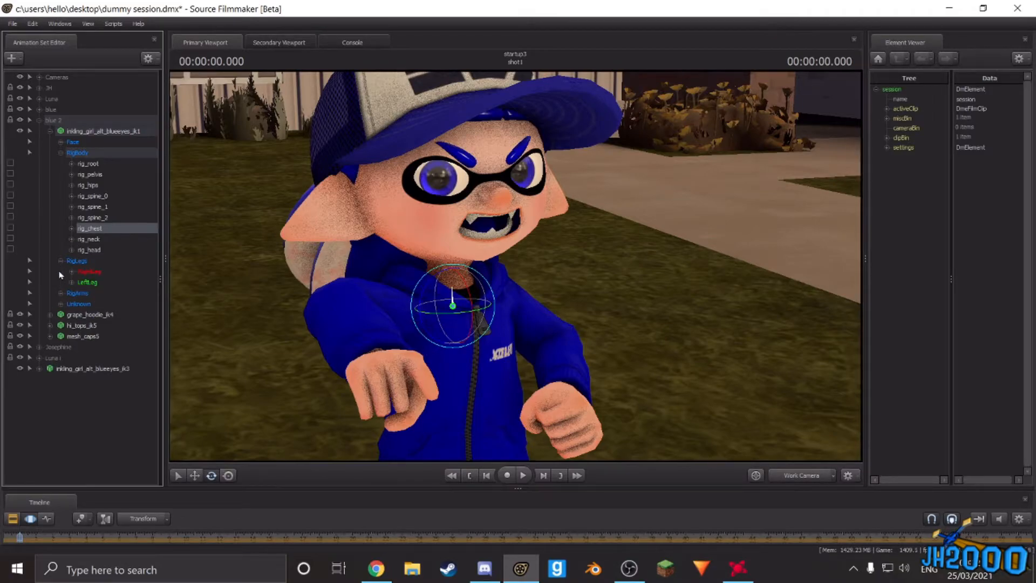
left_click(71, 272)
double_click(104, 293)
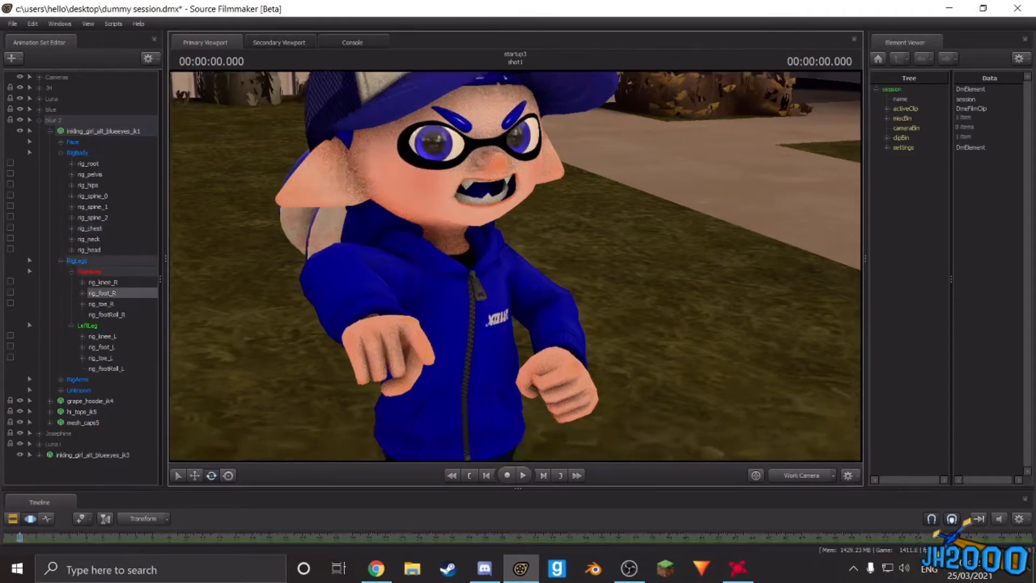
left_click_drag(515, 266, 563, 232)
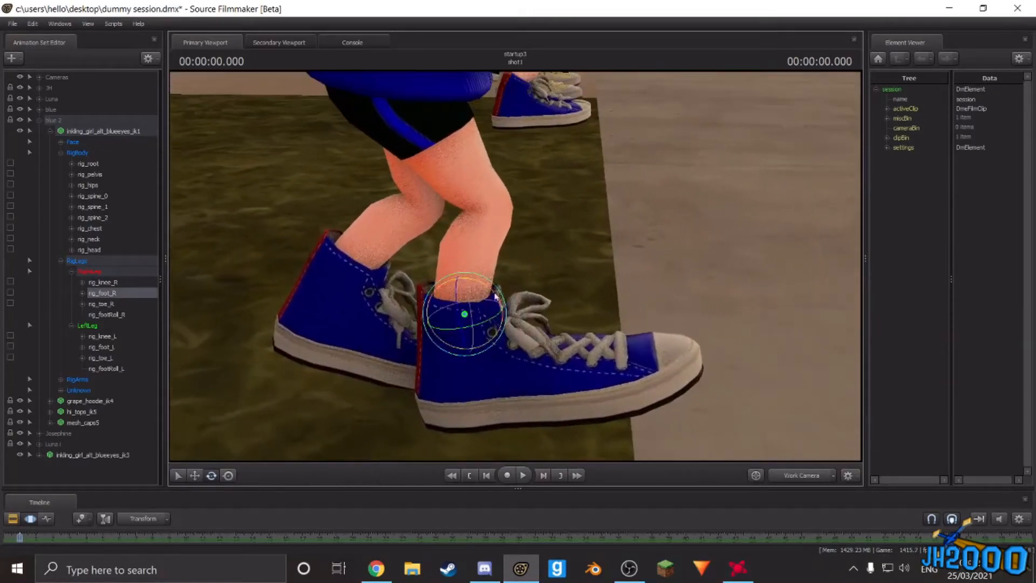
left_click_drag(496, 298, 561, 289)
key("w")
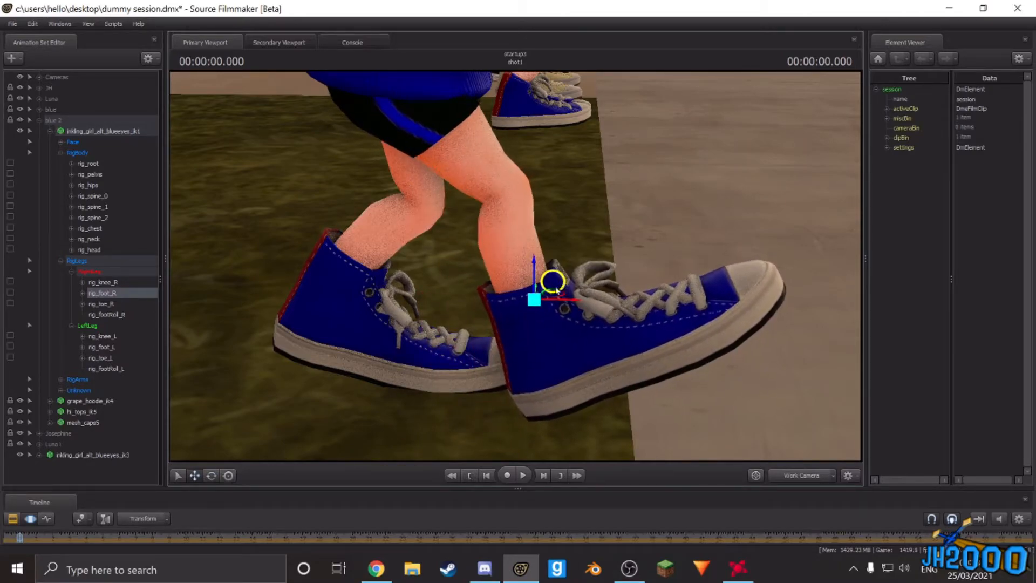
Step: Move rig_foot_L back and up behind the body and rotate it into a running stride
left_click(115, 347)
key("e")
left_click_drag(372, 257, 232, 232)
key("w")
key("e")
left_click_drag(515, 297, 491, 280)
key("s")
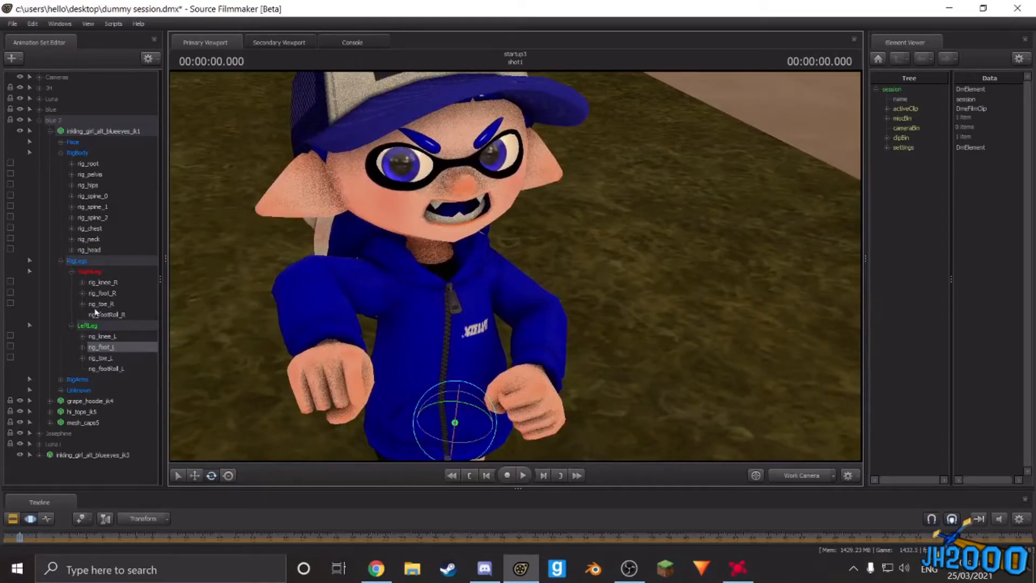
Step: Expand the RigArms controls for both arms and adjust rig_hand_R in front of the body
left_click(61, 382)
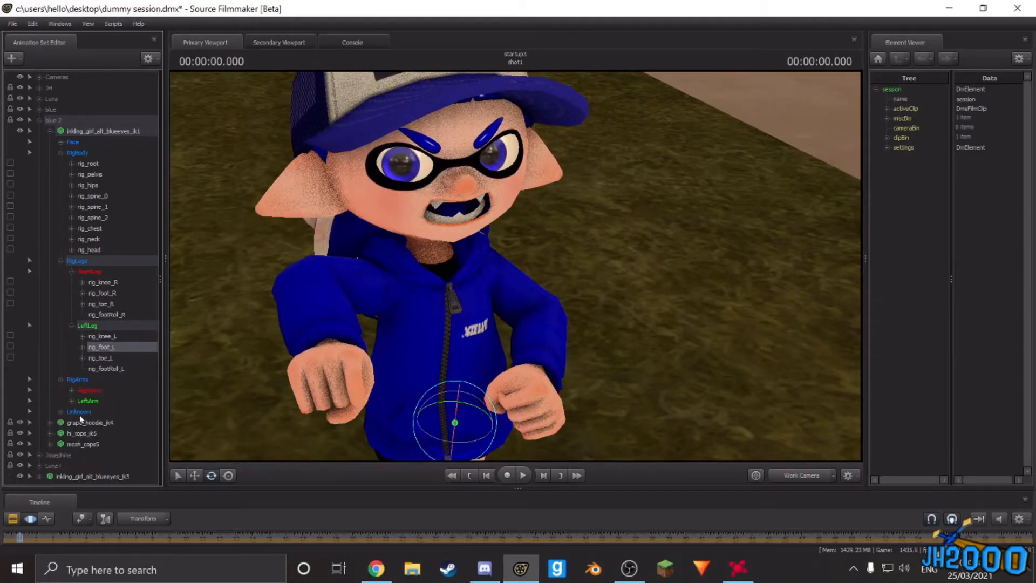
left_click(72, 402)
left_click(72, 390)
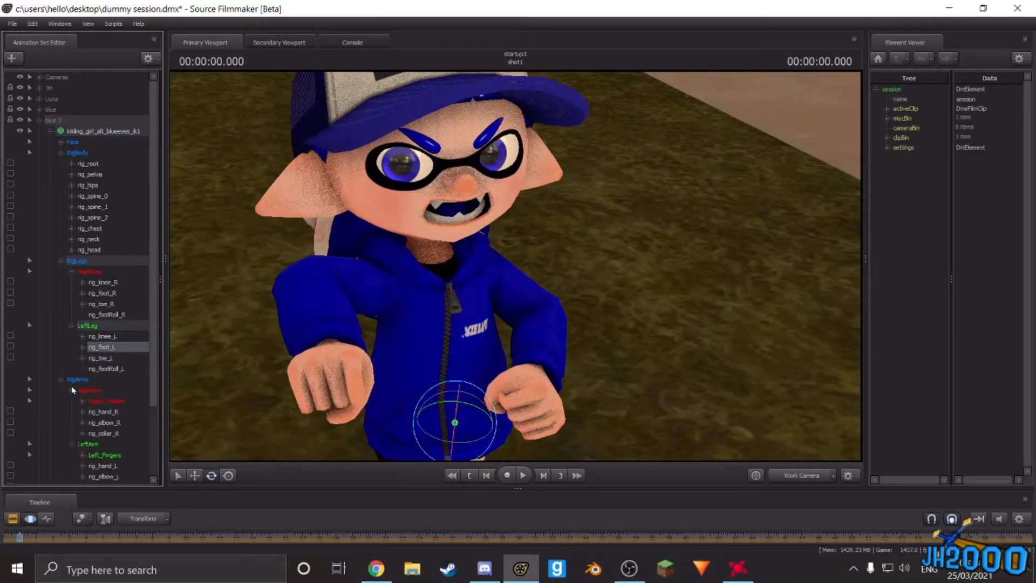
left_click(113, 414)
left_click_drag(324, 357, 302, 345)
left_click_drag(515, 266, 424, 264)
key("w")
left_click_drag(696, 332, 813, 333)
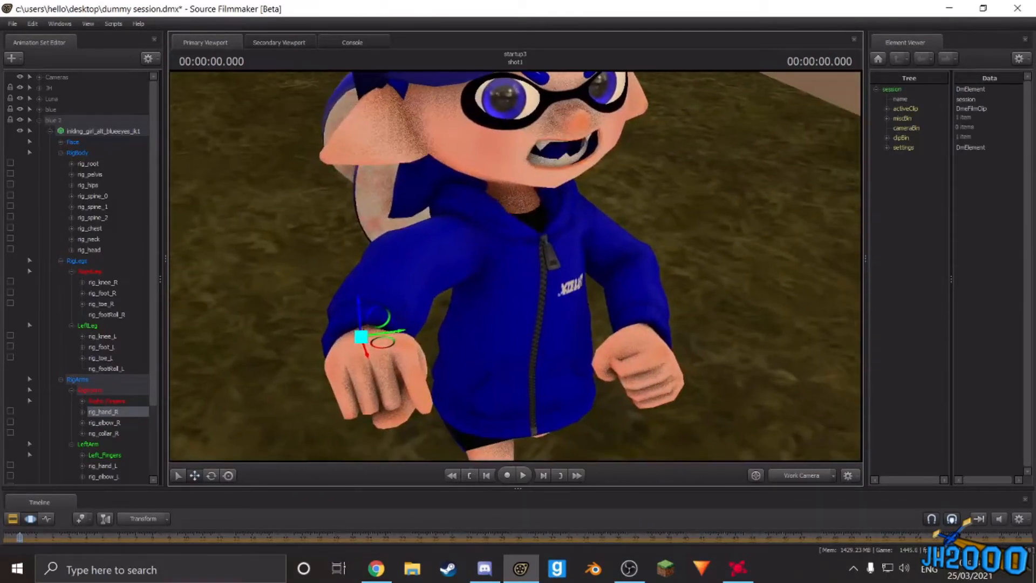
Step: Rotate rig_hand_R so the pointing hand faces forward and fine-tune its position
key("e")
left_click_drag(368, 348, 371, 356)
key("w")
left_click_drag(423, 263, 469, 266)
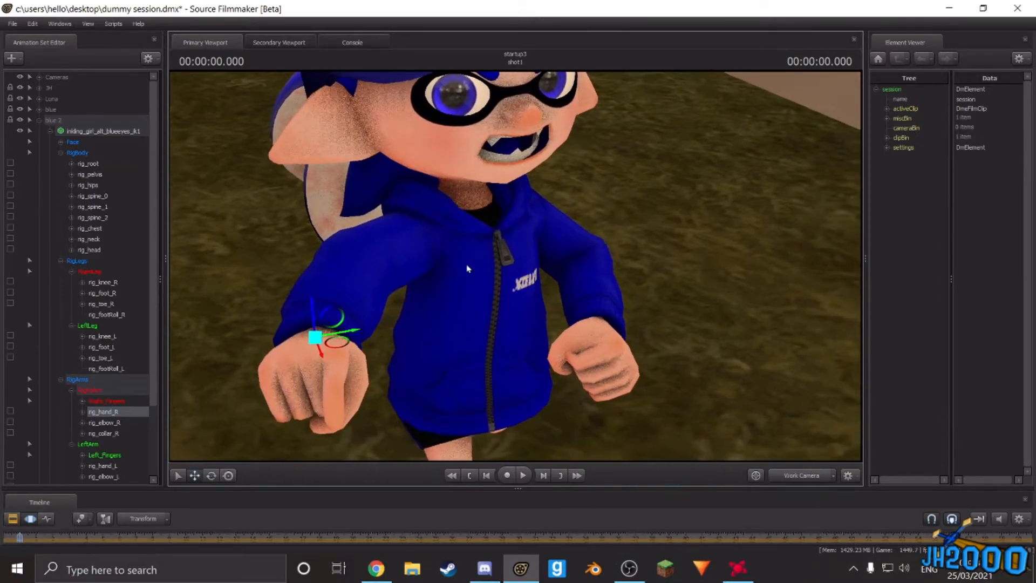
mouse_move(342, 347)
left_mouse_down()
mouse_move(352, 330)
mouse_move(366, 334)
mouse_move(328, 344)
mouse_move(343, 348)
left_mouse_up()
left_click_drag(419, 235, 434, 306)
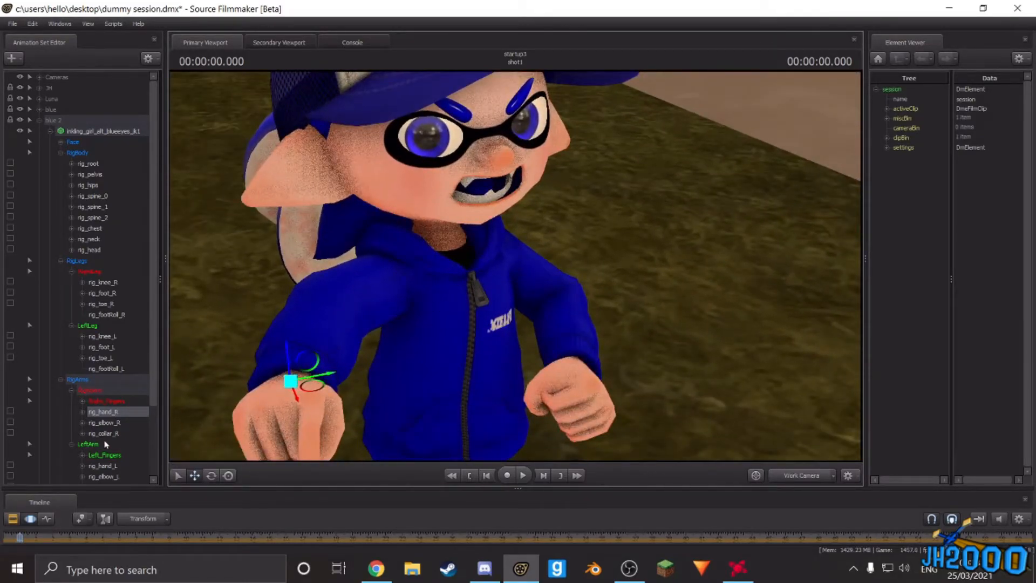
Step: Raise rig_hand_L from beside the waist to shoulder height
left_click(115, 467)
left_click_drag(606, 335, 640, 323)
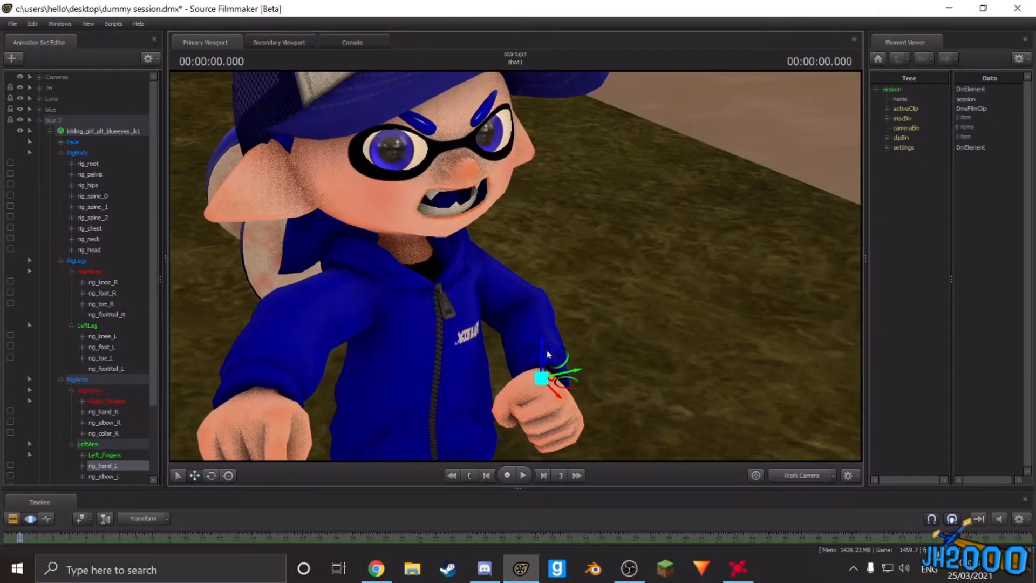
left_click_drag(561, 384, 626, 234)
left_click_drag(629, 330, 486, 290)
Step: Turn the left fist upright with rig_hand_L and lift it beside the head
key("e")
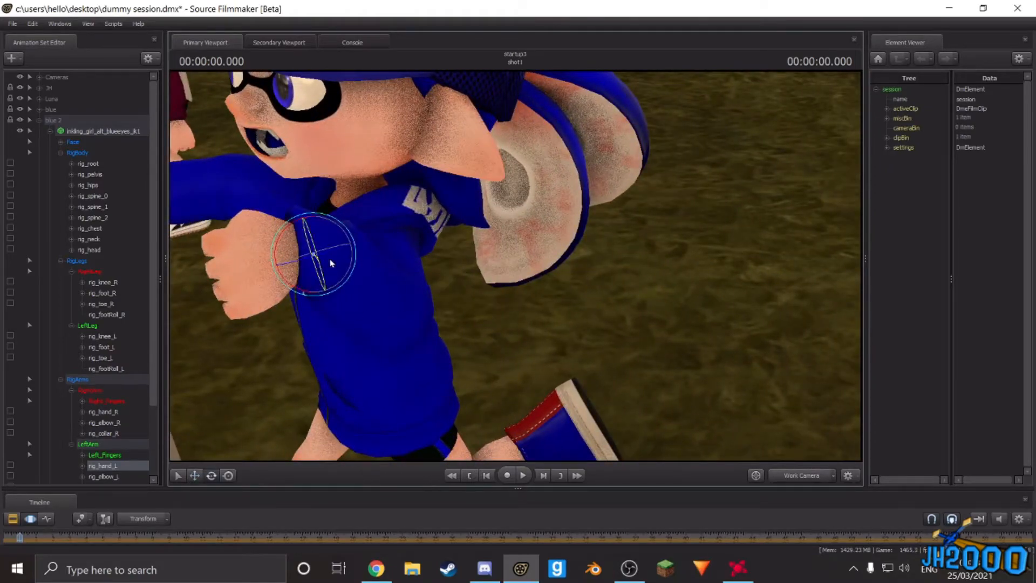
left_click_drag(338, 256, 493, 209)
key("w")
key("e")
key("w")
key("e")
key("w")
Step: Shift the raised left hand farther from the head and readjust its angle from the front
left_click_drag(594, 324, 685, 321)
key("a")
left_click_drag(516, 266, 524, 271)
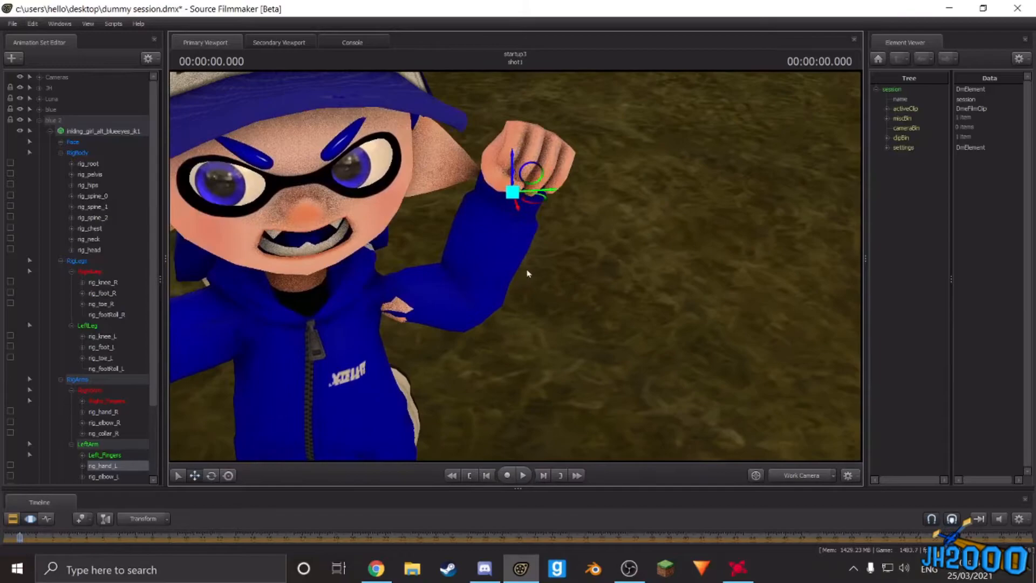
left_click_drag(537, 202, 556, 186)
key("e")
left_click_drag(516, 266, 507, 288)
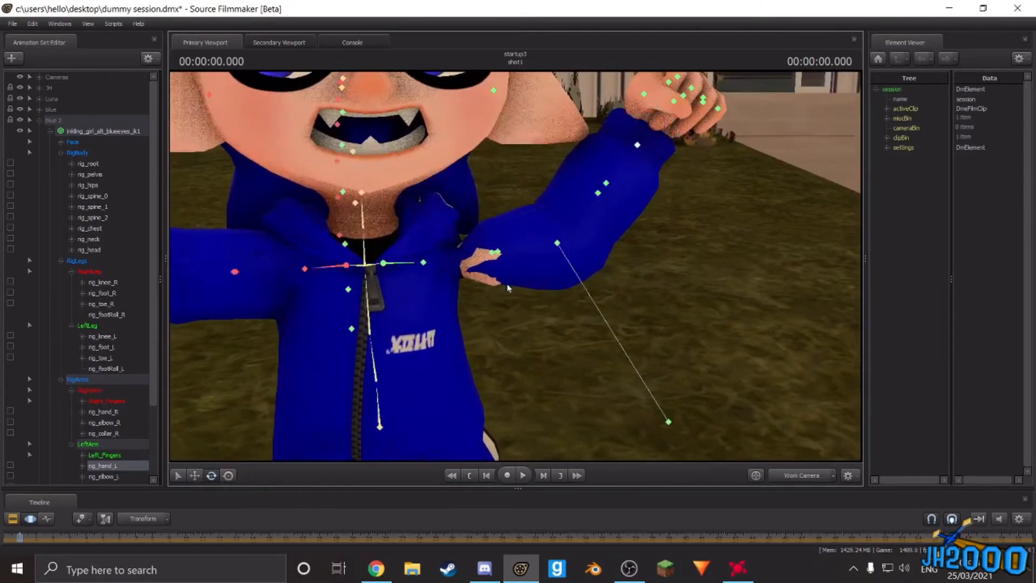
Step: Rotate bip_upperArm_L of grape_hoodie_ik4 so the sleeve covers the skin poking through at the left shoulder
left_click(428, 265)
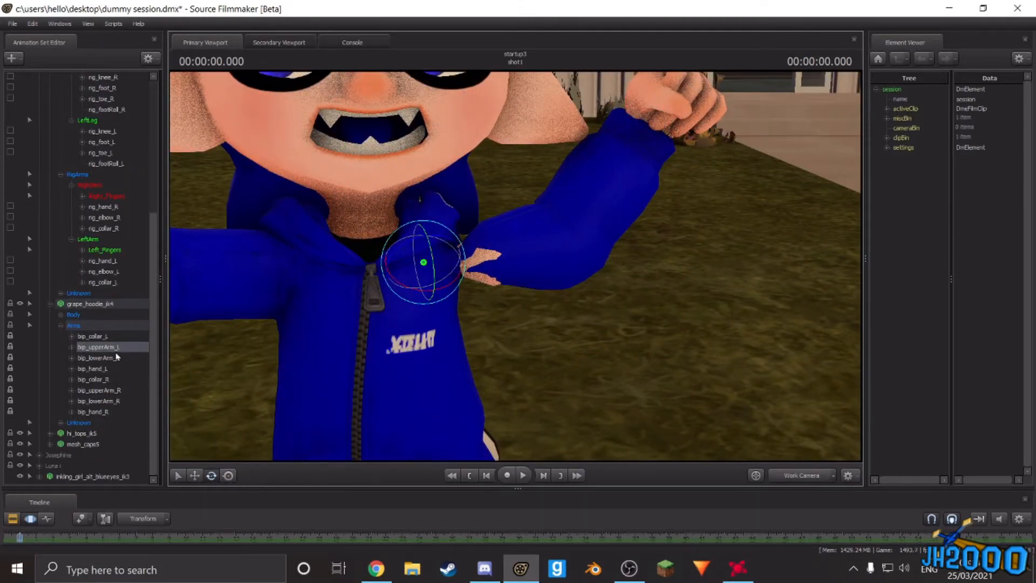
left_click_drag(431, 273, 437, 316)
left_click_drag(563, 318, 522, 274)
key("s")
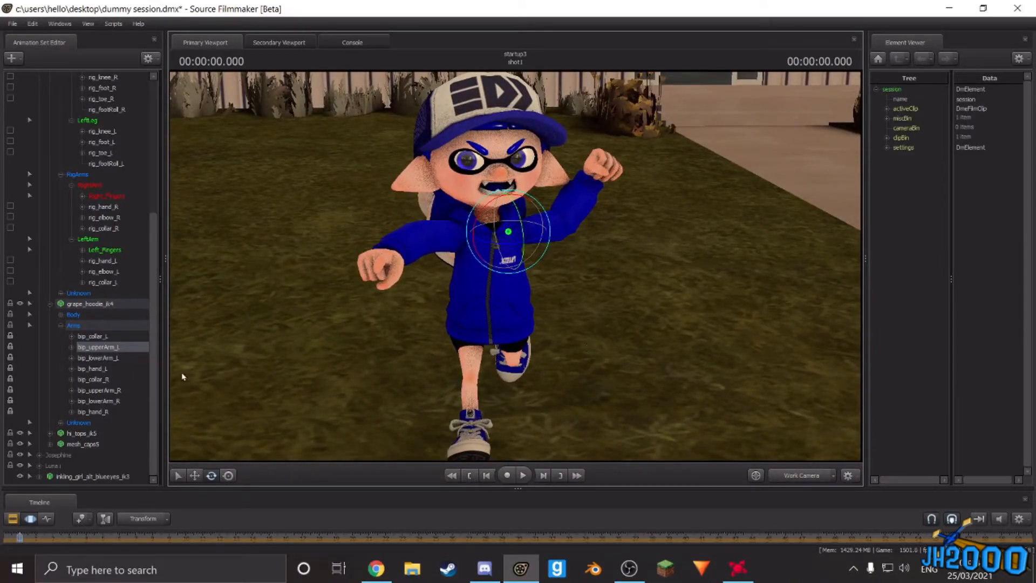
Step: Collapse the finished inkling's hoodie, rig and model groups and expand the group containing inkling_girl_alt_blueeyes_ik2
left_click(49, 305)
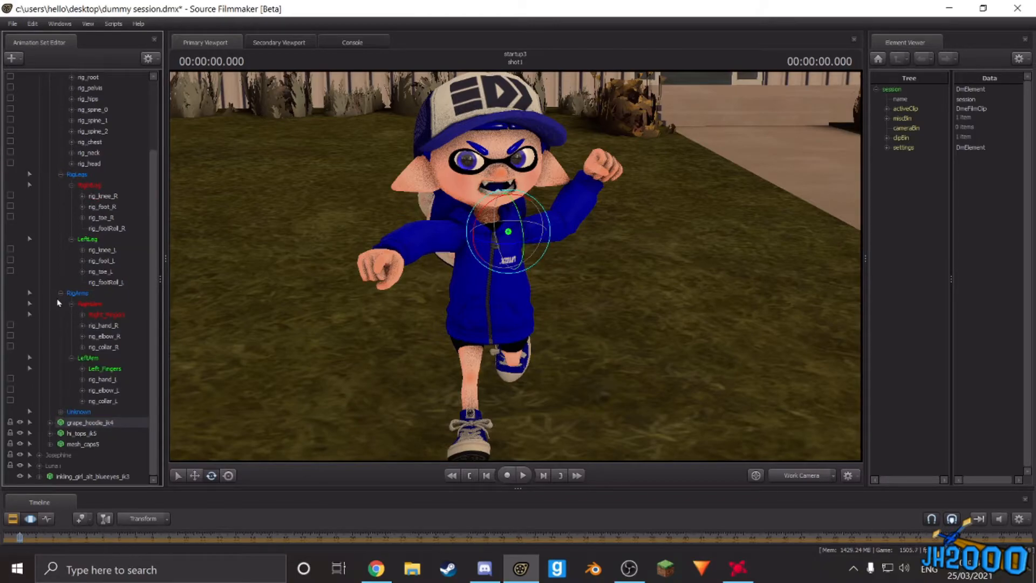
left_click(61, 294)
left_click(61, 261)
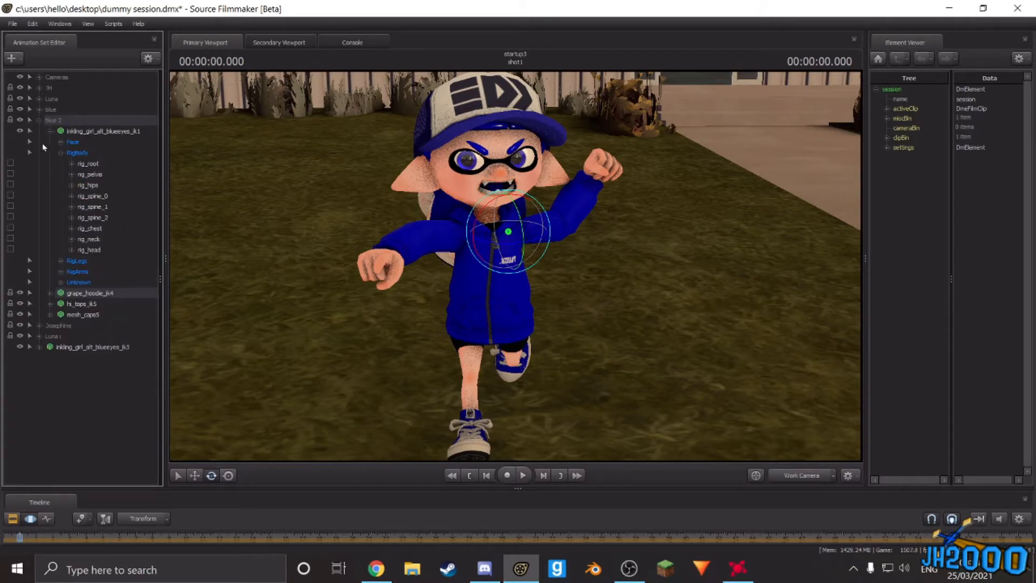
left_click(60, 153)
left_click(39, 120)
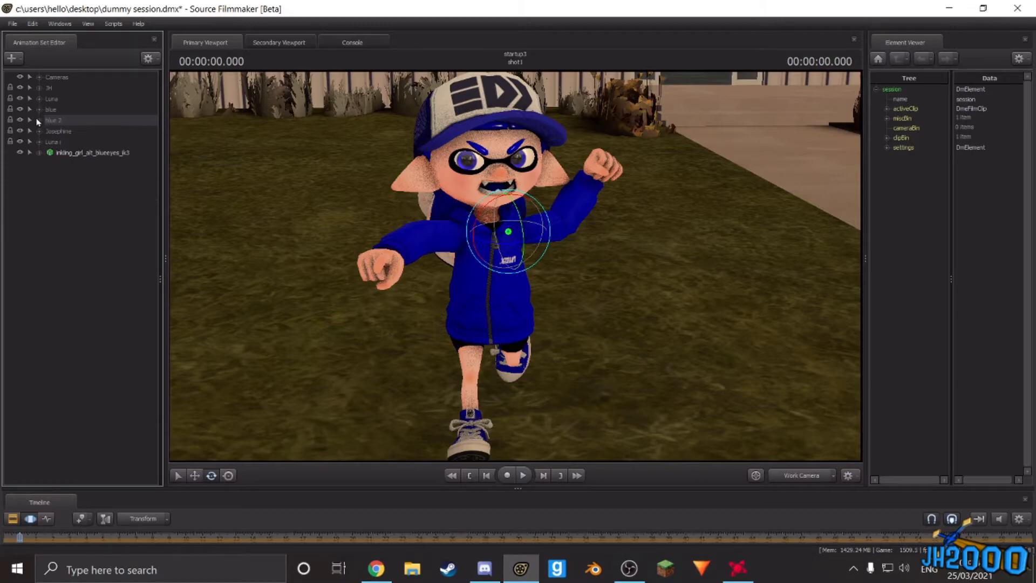
left_click(39, 132)
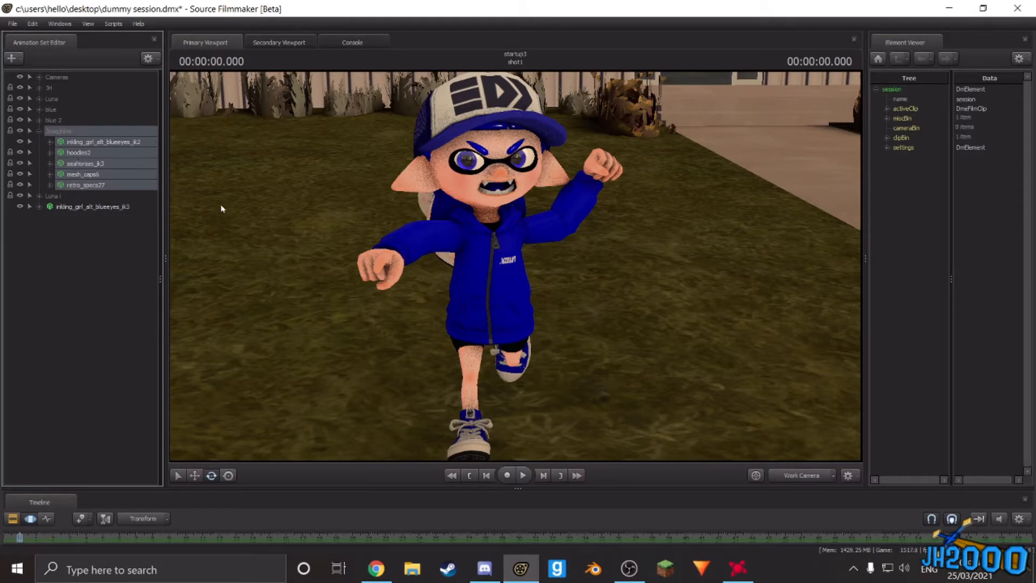
Step: Rotate the right ear of inkling_girl_alt_blueeyes_ik2, the inkling with glasses and baseball jersey, slightly downward
left_click(53, 123)
key("s")
left_click_drag(490, 270, 881, 319)
key("w")
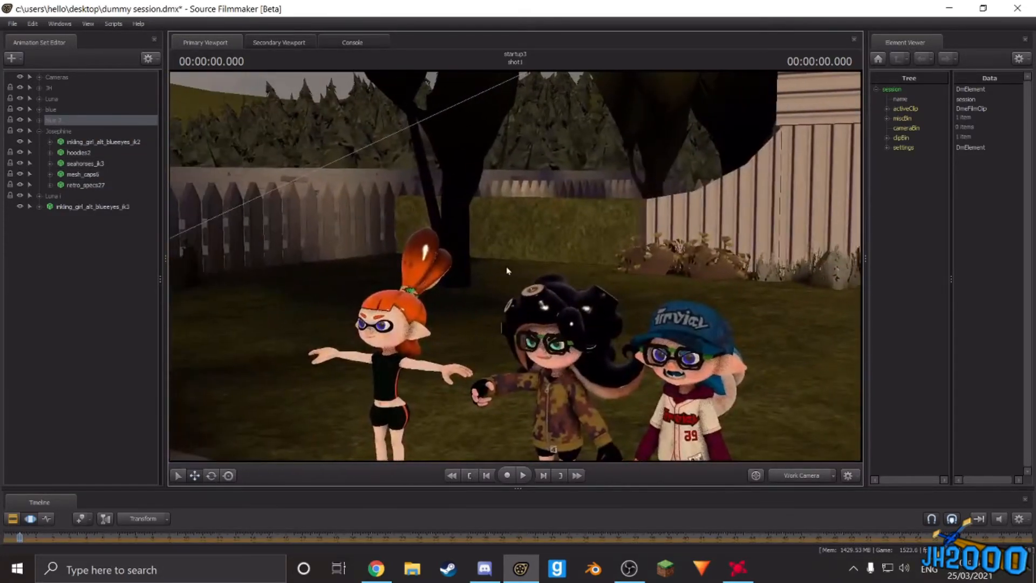
left_click(63, 132)
left_click_drag(302, 324, 330, 362)
left_click_drag(258, 327, 714, 351)
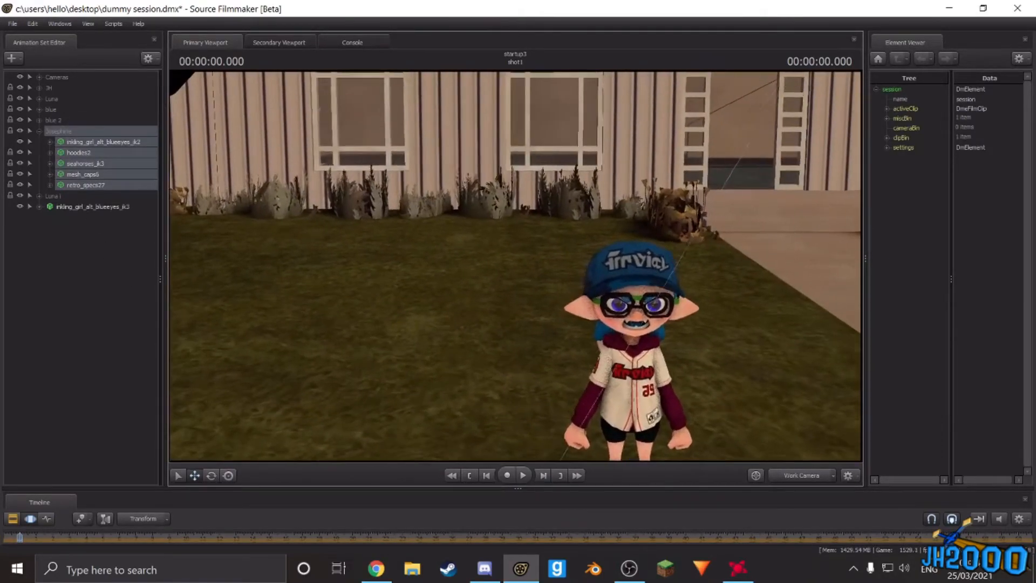
key("w")
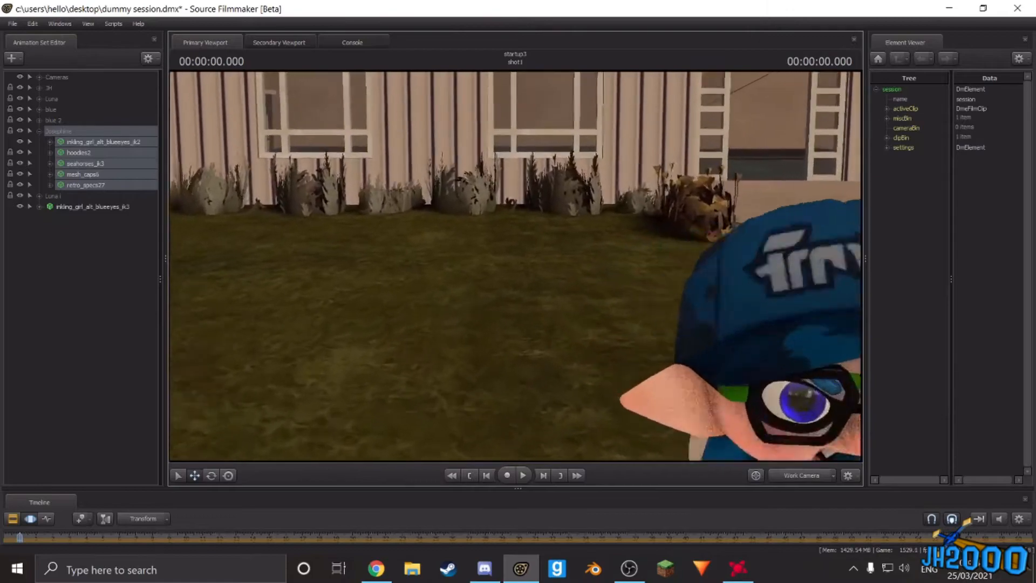
key("d")
left_click_drag(515, 266, 538, 265)
key("s")
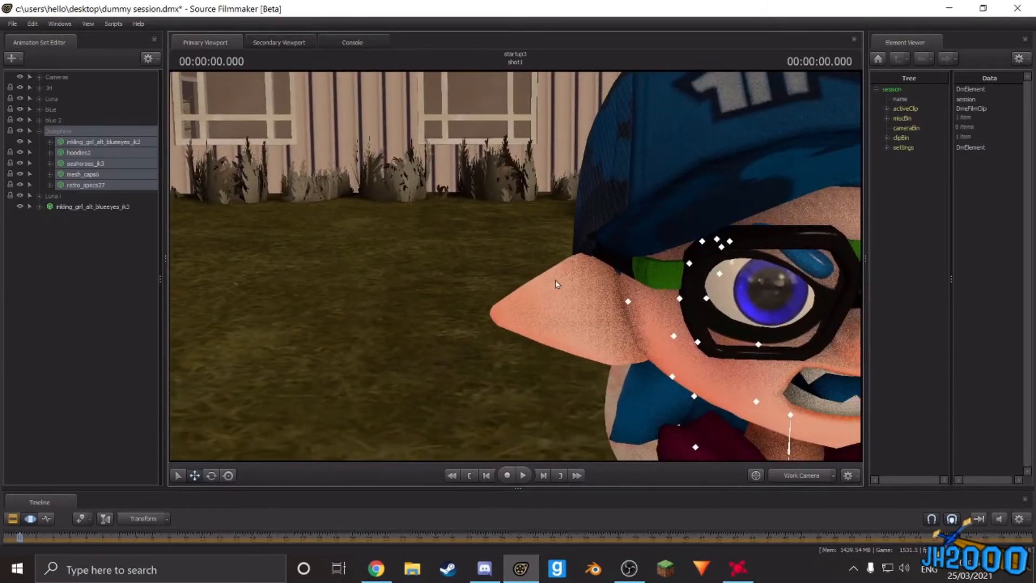
left_click(628, 302)
key("e")
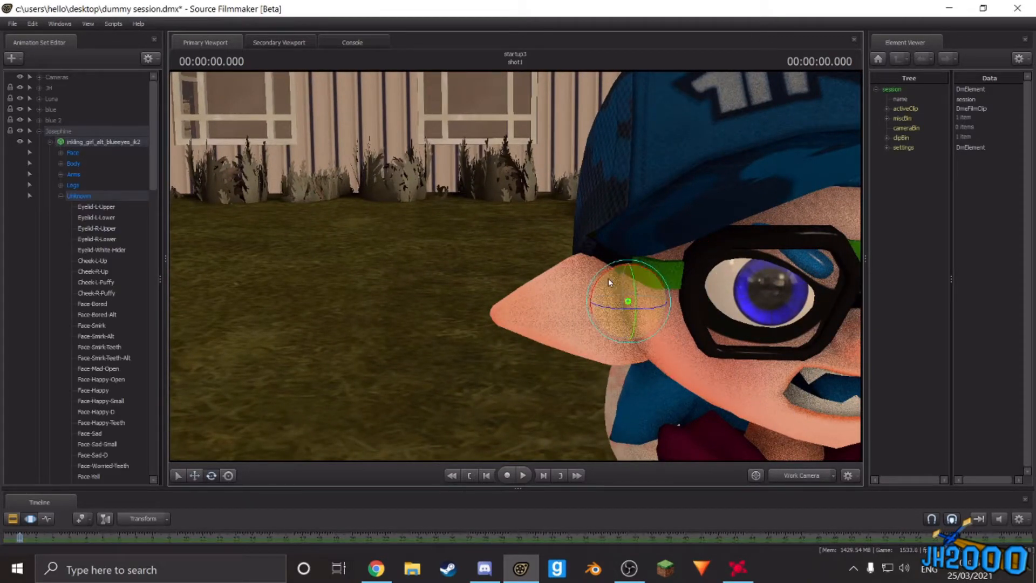
left_click_drag(615, 272, 605, 279)
Step: Rotate the same inkling's left ear downward to match the right one
key("d")
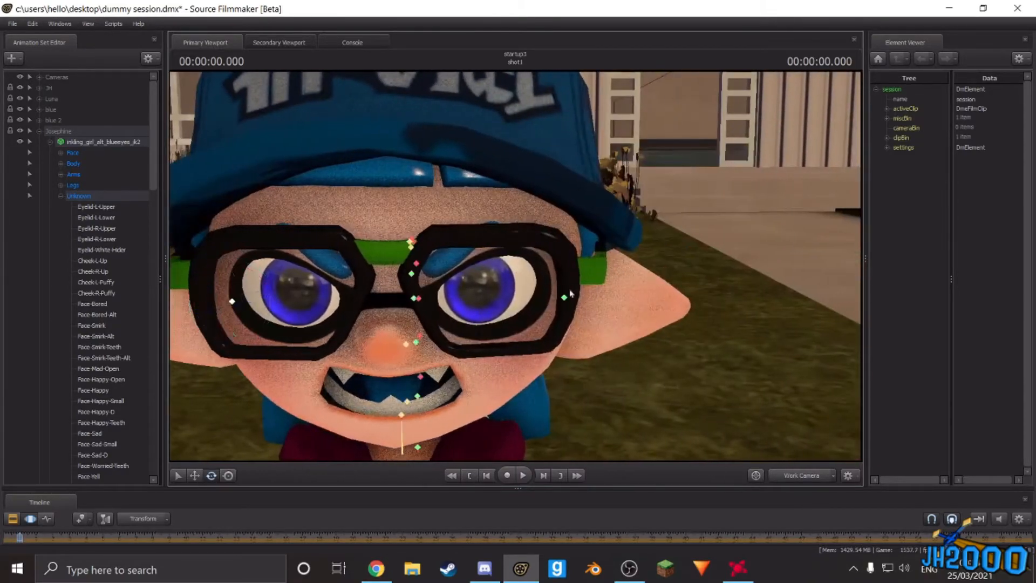
left_click(563, 297)
left_click_drag(548, 275, 510, 263)
key("s")
key("a")
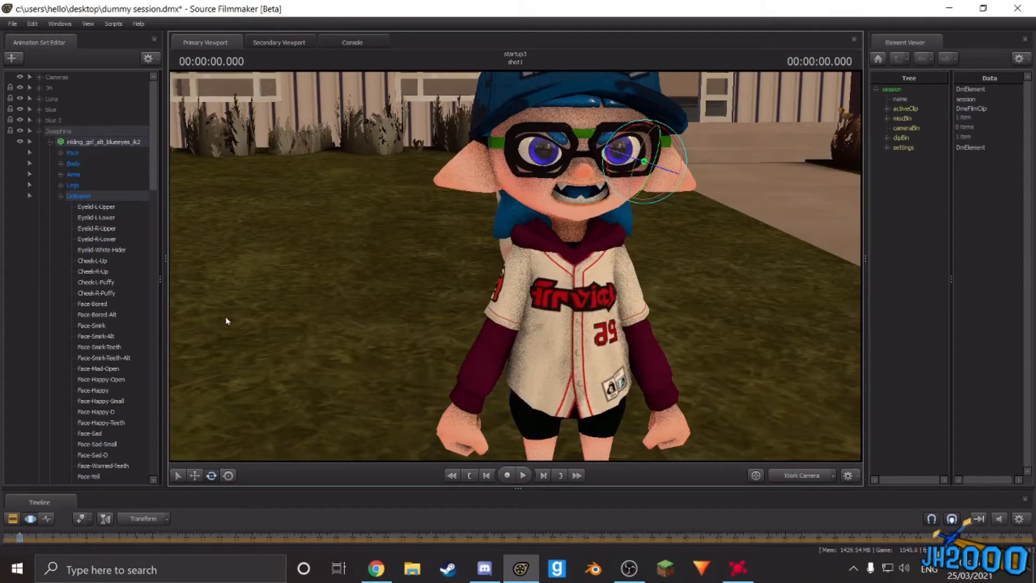
Step: Apply the rig_inkling_ik rig to inkling_girl_alt_blueeyes_ik2
left_click(60, 194)
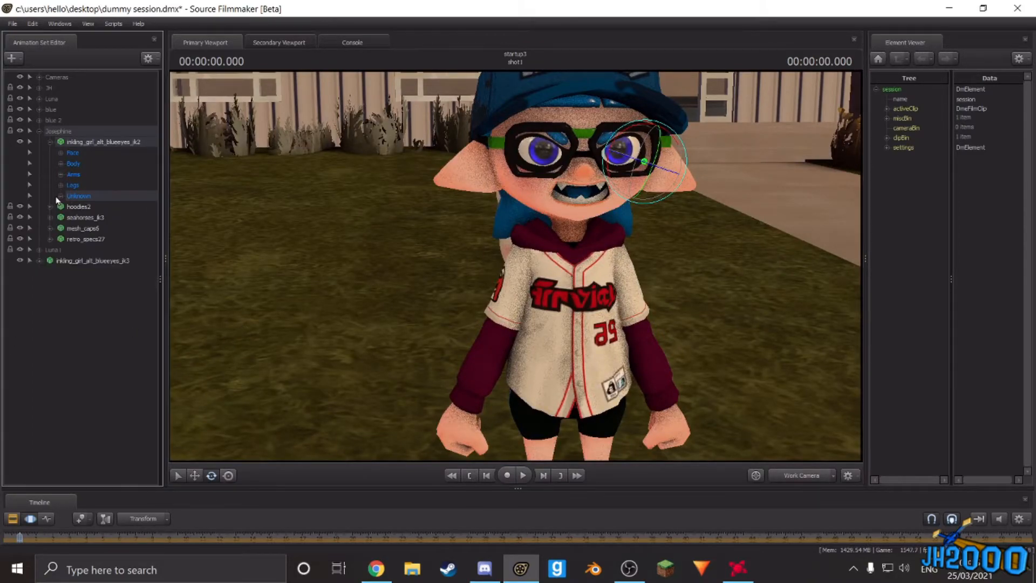
left_click(98, 138)
right_click(98, 139)
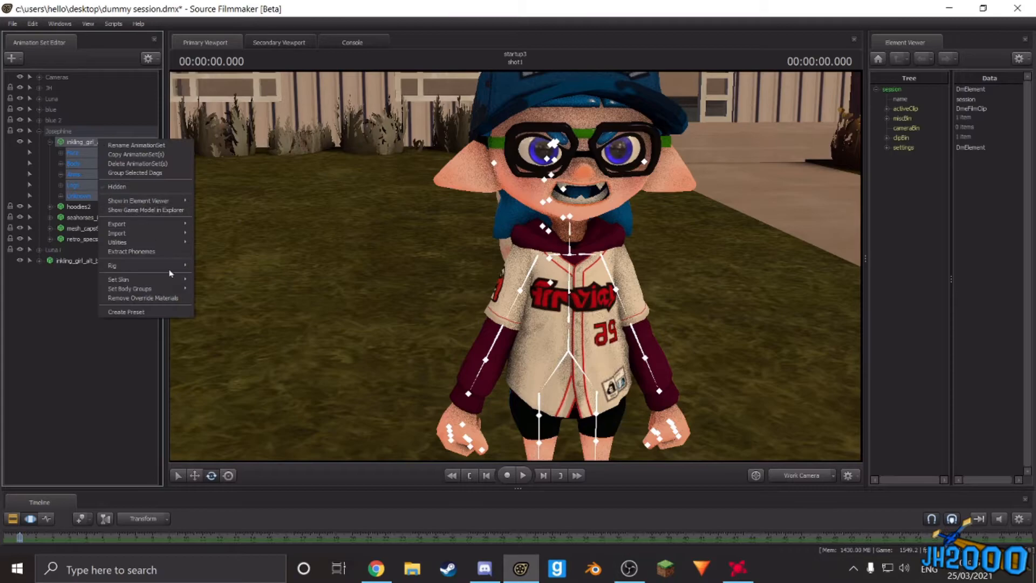
mouse_move(135, 266)
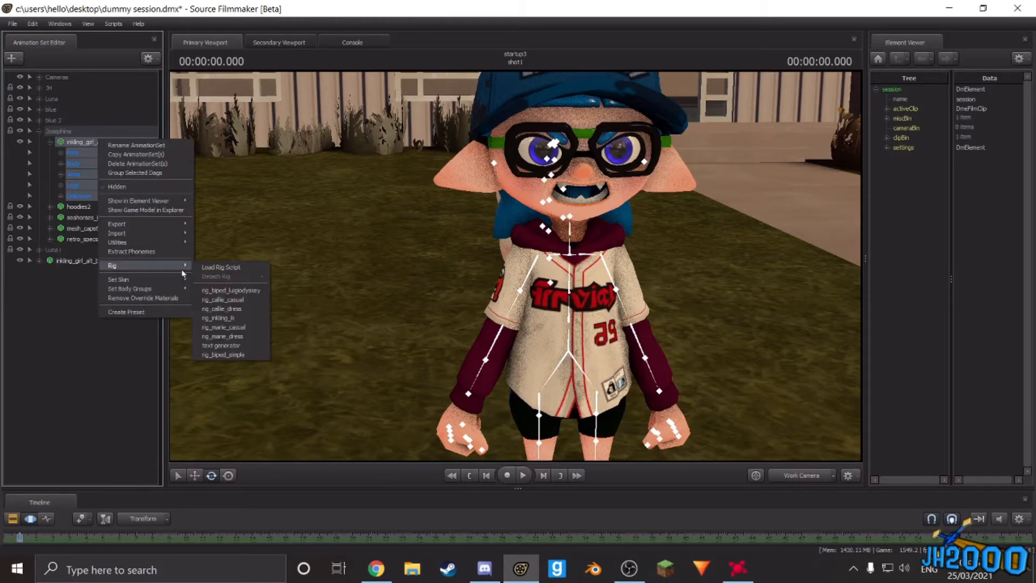
left_click(240, 318)
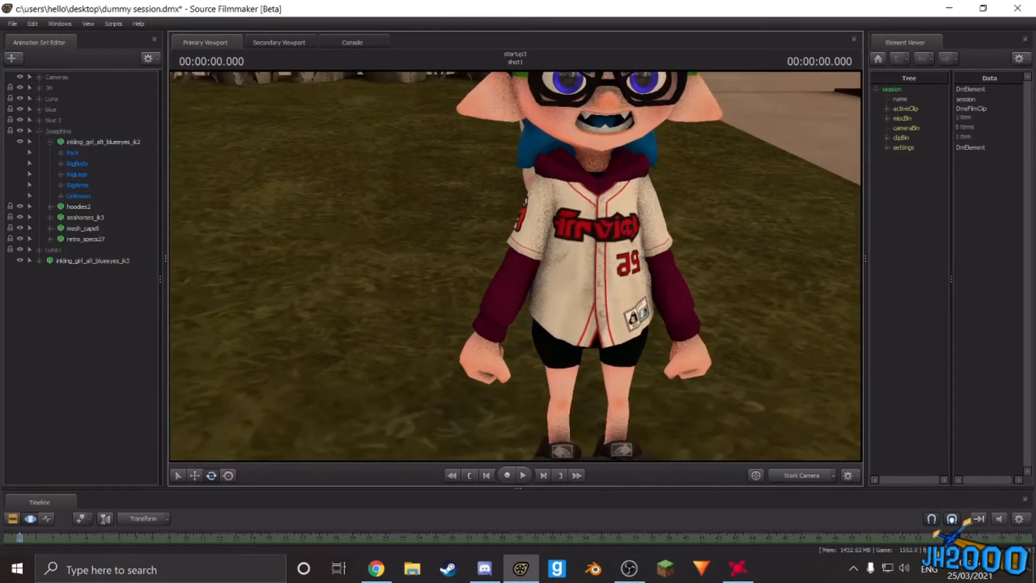
Step: Expand the RigBody controls and lower the inkling's body slightly with rig_pelvis
left_click_drag(491, 277, 498, 280)
key("w")
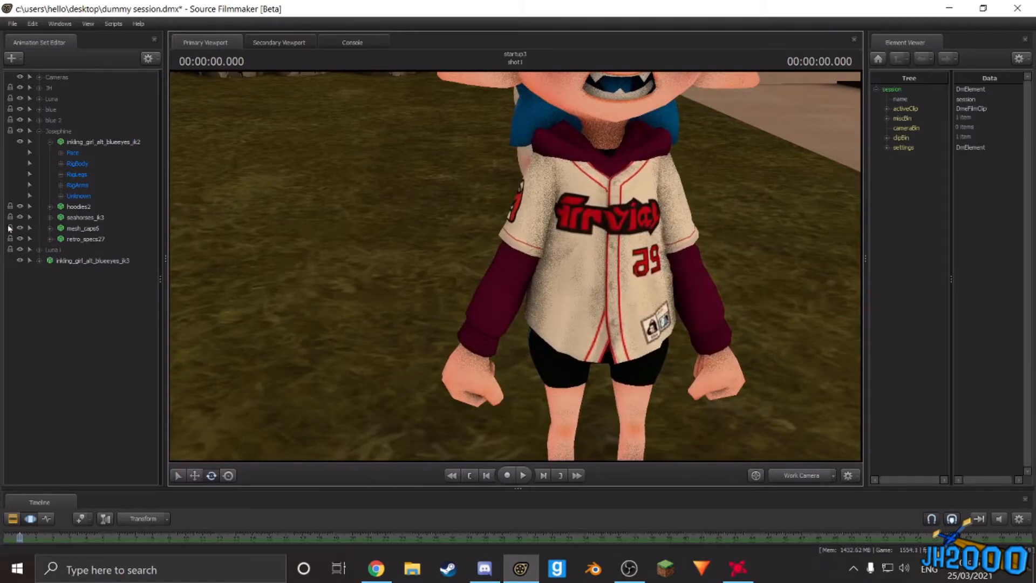
left_click(56, 176)
left_click(60, 175)
left_click(62, 164)
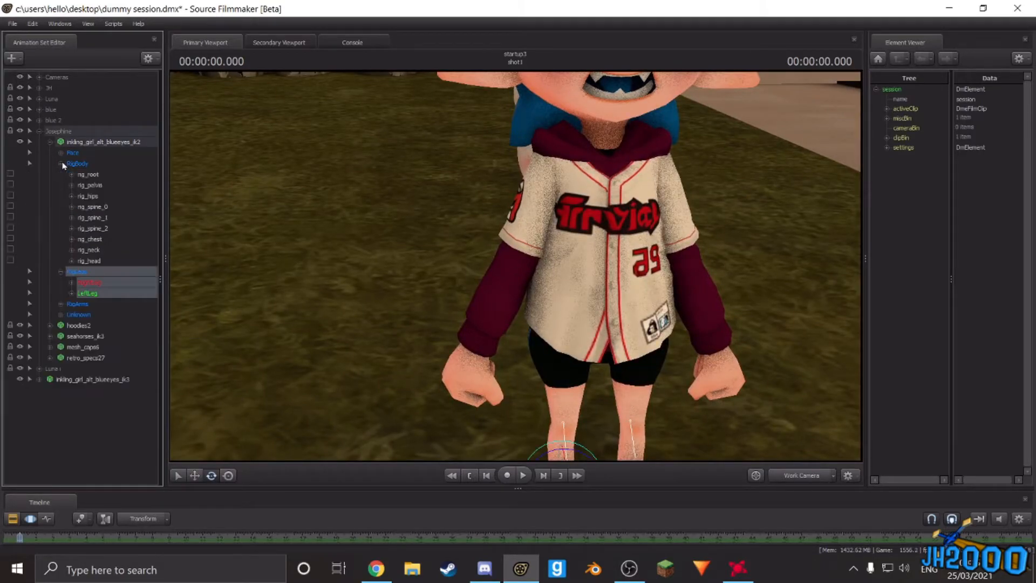
left_click(109, 211)
key("f")
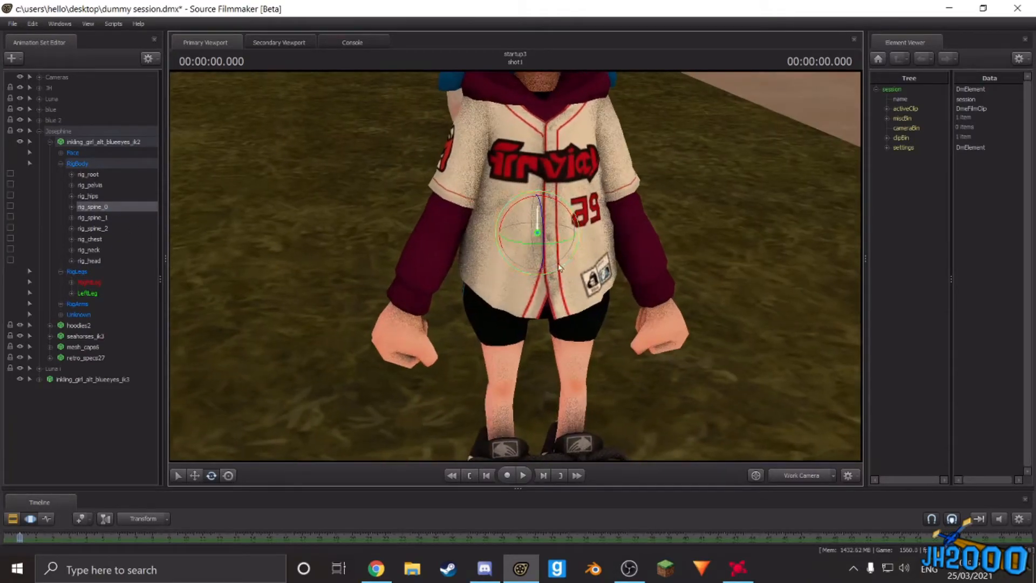
left_click(110, 186)
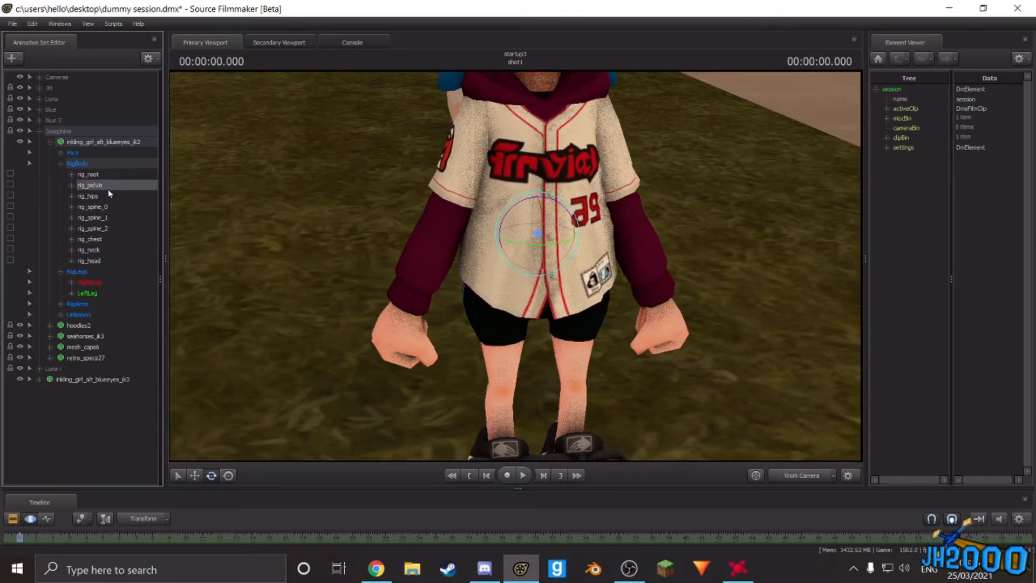
key("w")
left_click_drag(536, 219, 536, 228)
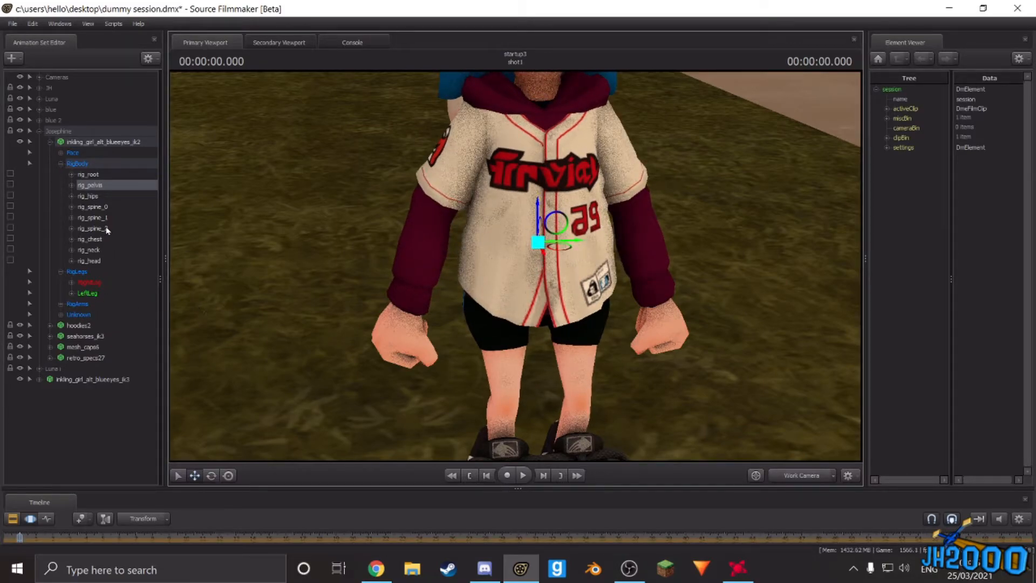
Step: Bend the torso slightly forward by rotating rig_spine_0, rig_spine_1 and rig_spine_2
left_click(101, 206)
key("e")
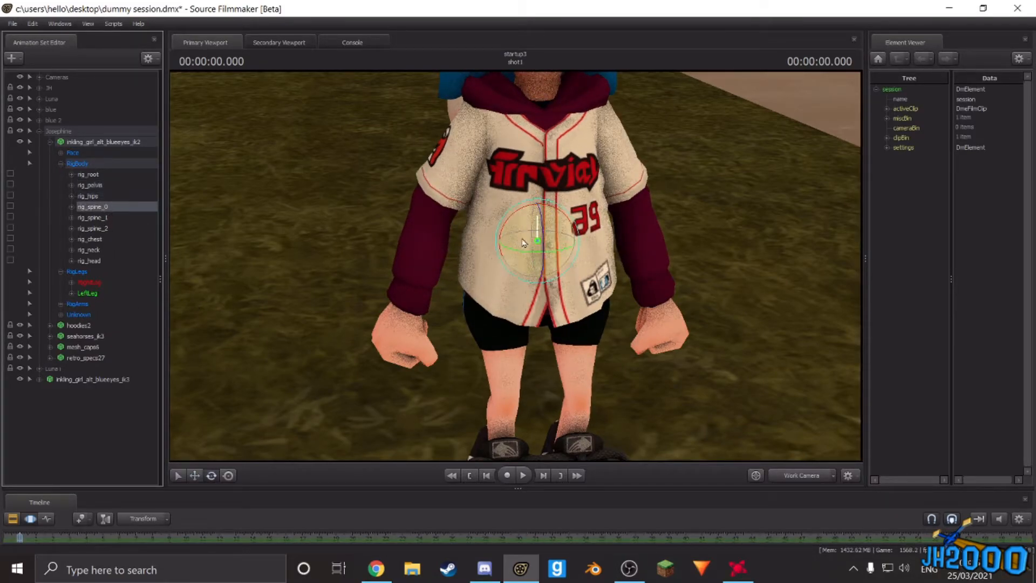
left_click_drag(544, 238, 544, 248)
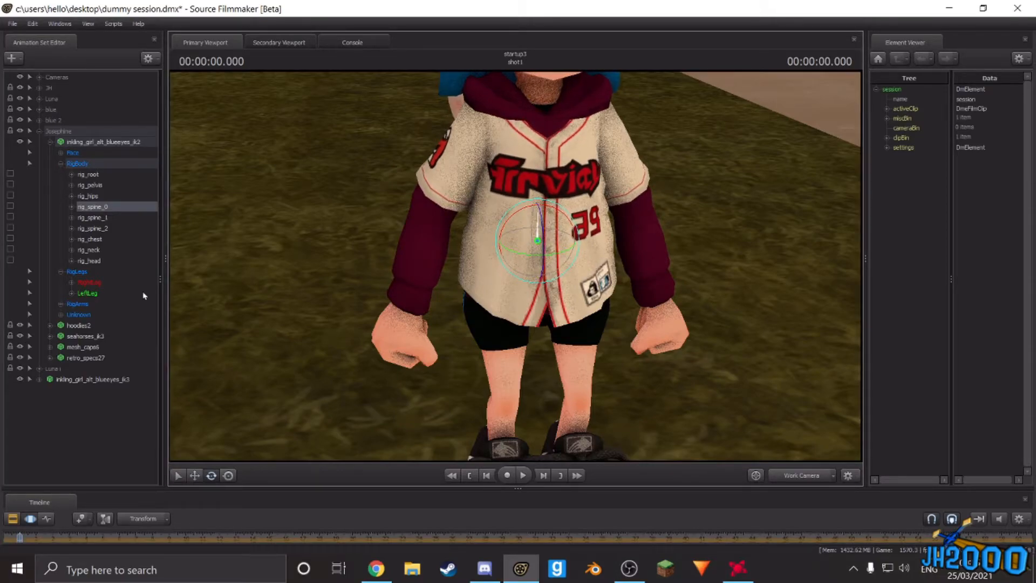
left_click(107, 218)
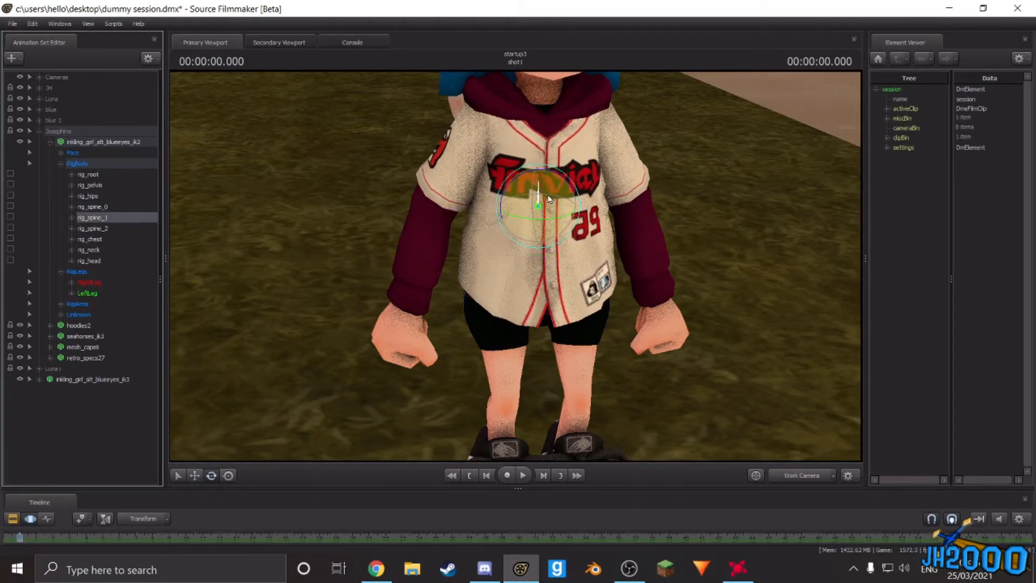
left_click_drag(550, 204, 546, 210)
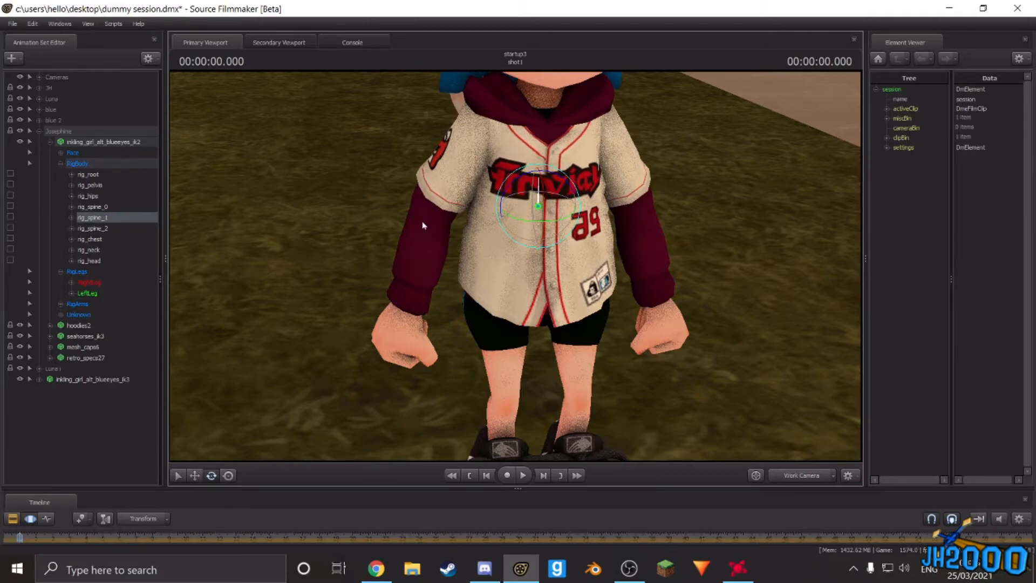
left_click(110, 231)
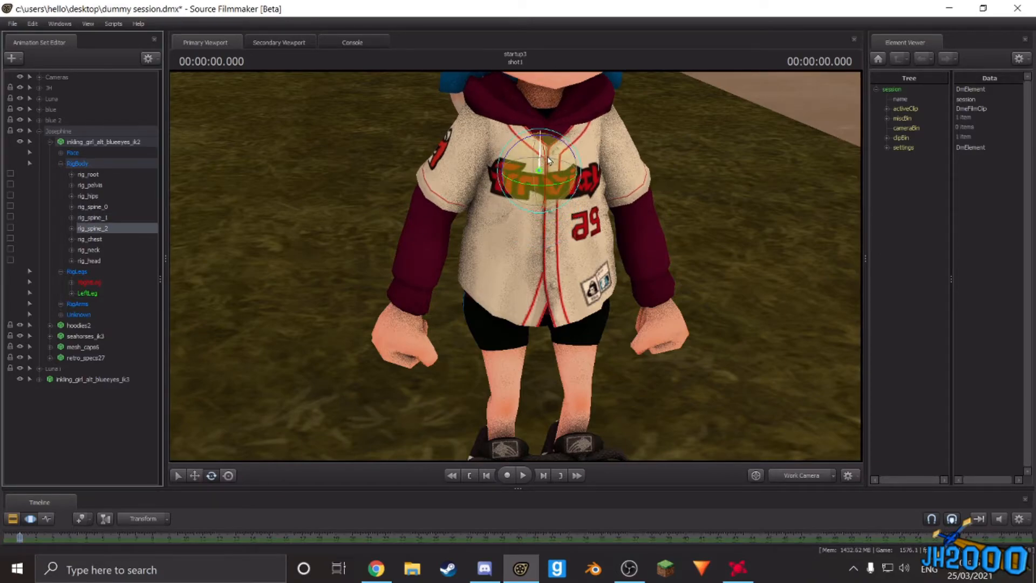
left_click_drag(547, 163, 544, 168)
Step: Rotate rig_chest, then tilt rig_neck and rig_head back up so the face looks ahead
left_click(88, 244)
left_click_drag(511, 268, 568, 183)
left_click_drag(488, 216, 346, 235)
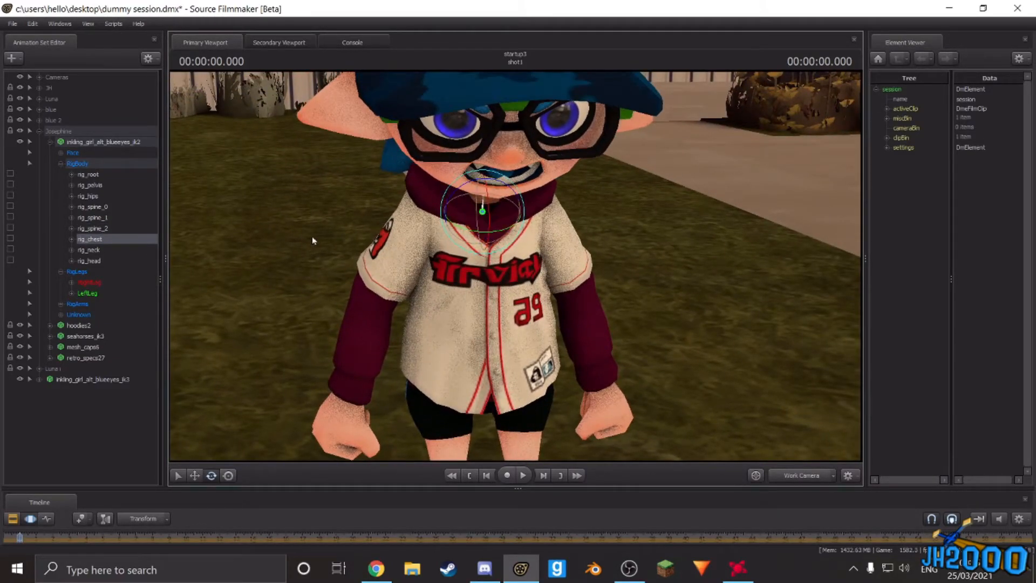
left_click(102, 250)
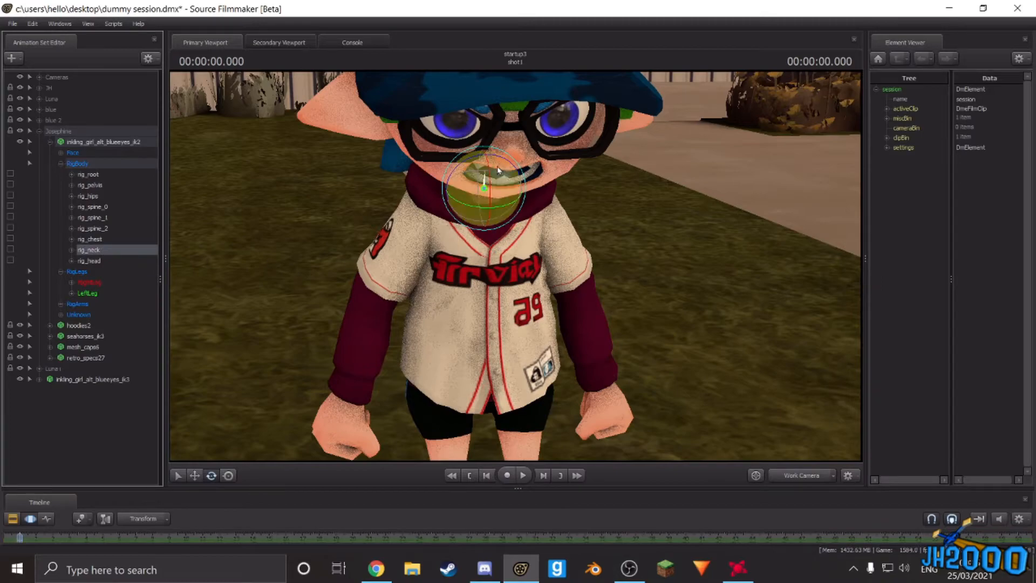
left_click_drag(491, 195, 493, 187)
left_click(89, 261)
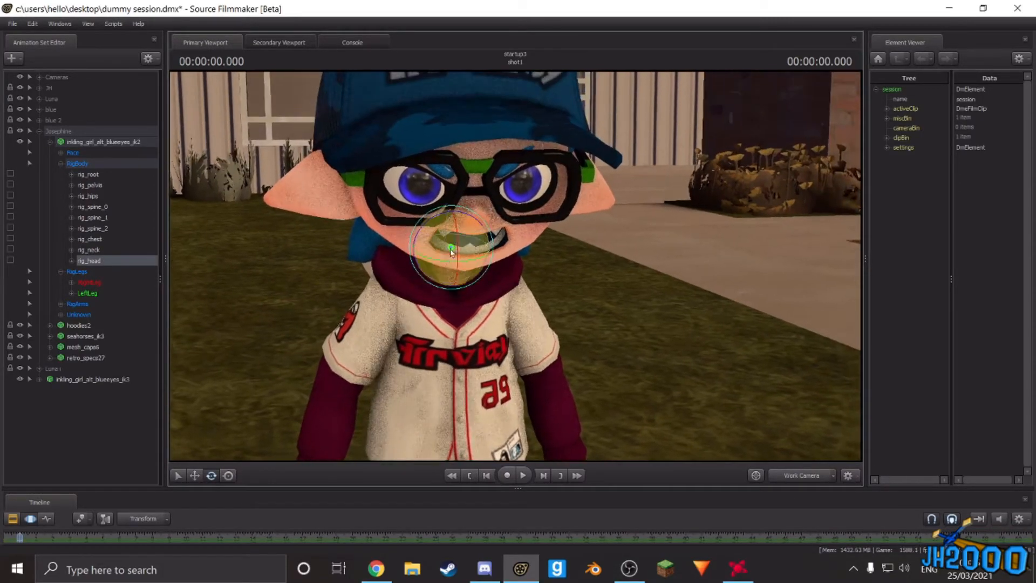
left_click_drag(457, 259, 506, 329)
Step: Widen the stance by moving rig_foot_R and rig_foot_L outward from each other
key("s")
left_click_drag(294, 307, 286, 326)
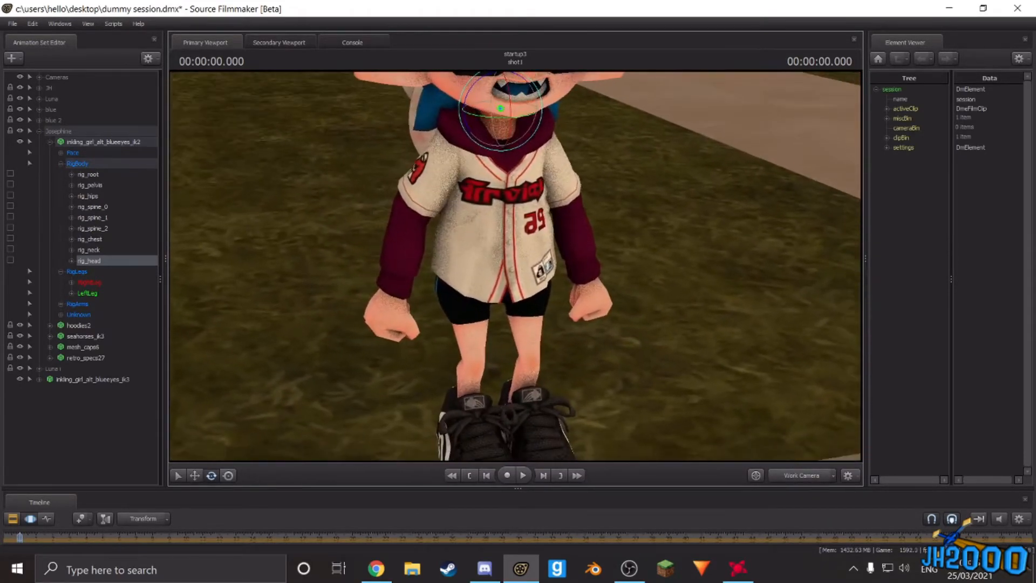
left_click(61, 304)
left_click(71, 293)
left_click(72, 282)
left_click(104, 304)
left_click_drag(528, 266, 515, 343)
key("w")
left_click_drag(515, 306, 493, 308)
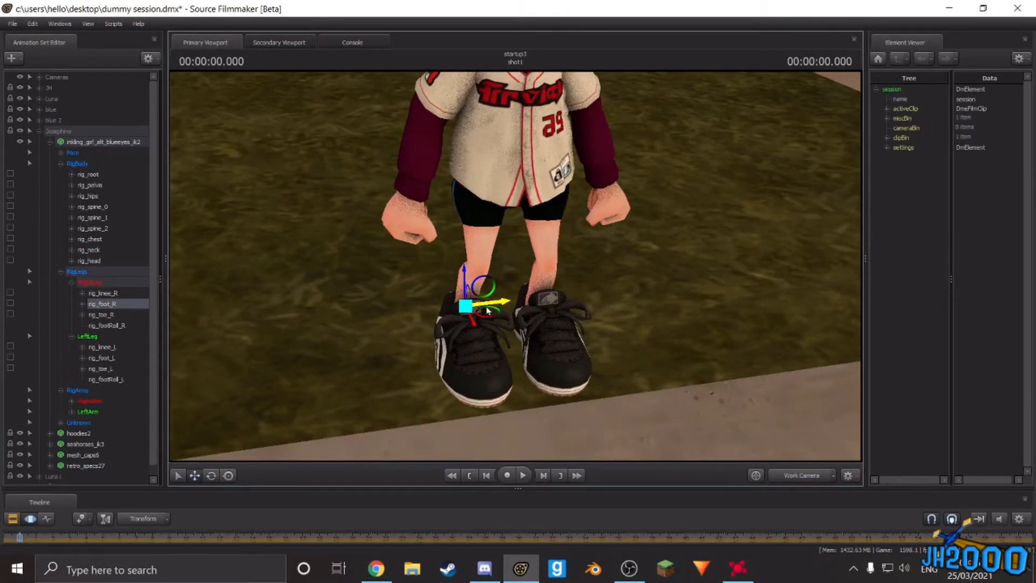
left_click(112, 359)
left_click_drag(584, 298, 603, 292)
Step: Reposition rig_hand_R and turn it so the right fist faces forward beside the hip
left_click_drag(194, 404, 256, 294)
key("w")
left_click(72, 401)
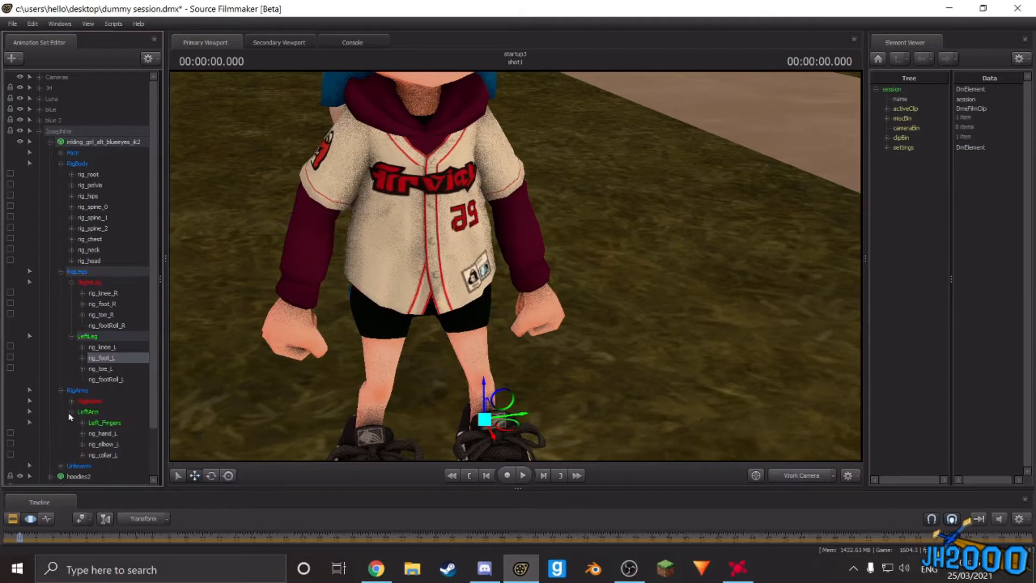
left_click(105, 424)
key("a")
left_click_drag(346, 457, 399, 319)
key("e")
key("d")
key("w")
left_click_drag(326, 187, 309, 222)
key("e")
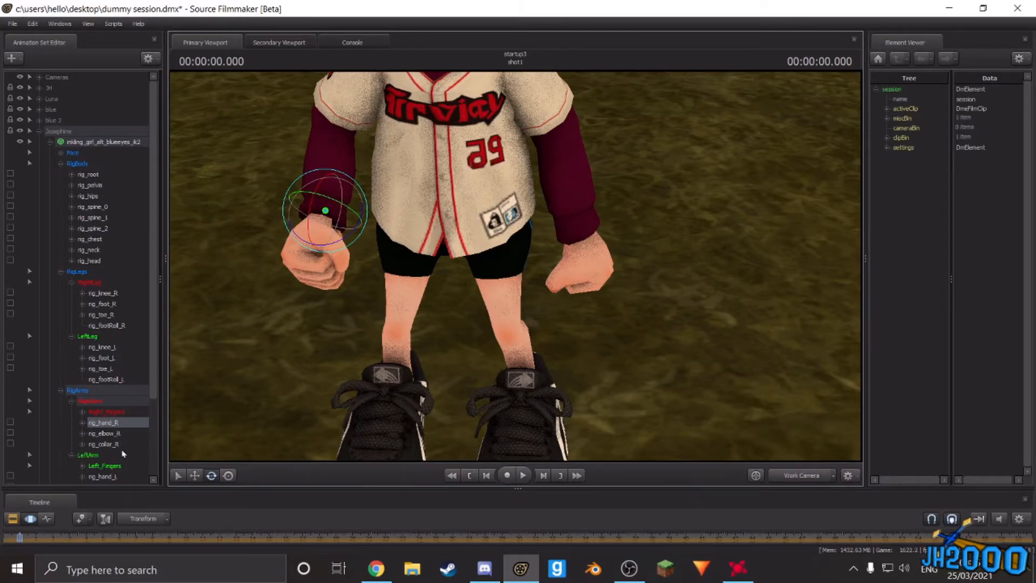
Step: Move rig_hand_L outward and up beside the waist and turn the left fist to face forward
left_click(103, 476)
key("w")
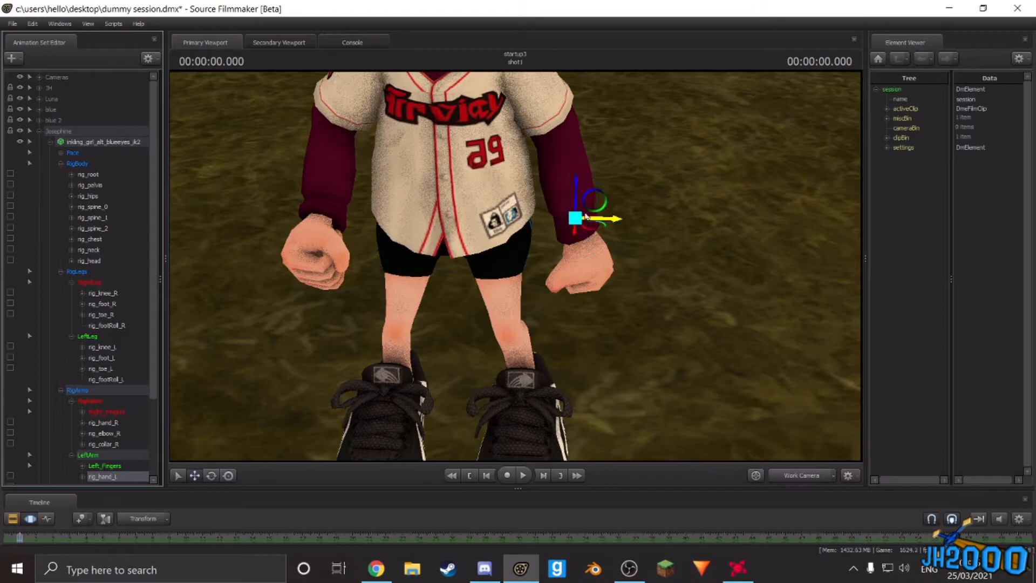
left_click_drag(593, 204, 669, 259)
key("d")
key("e")
key("a")
left_click_drag(558, 226, 775, 266)
key("a")
key("w")
left_click_drag(677, 292, 688, 175)
key("s")
key("s")
key("x")
key("w")
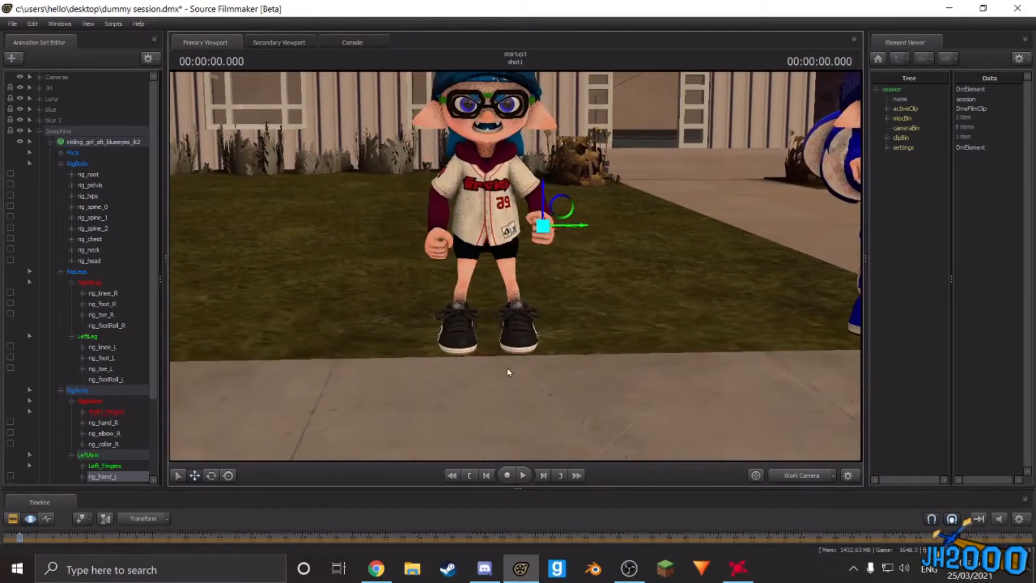
left_click_drag(589, 278, 645, 203)
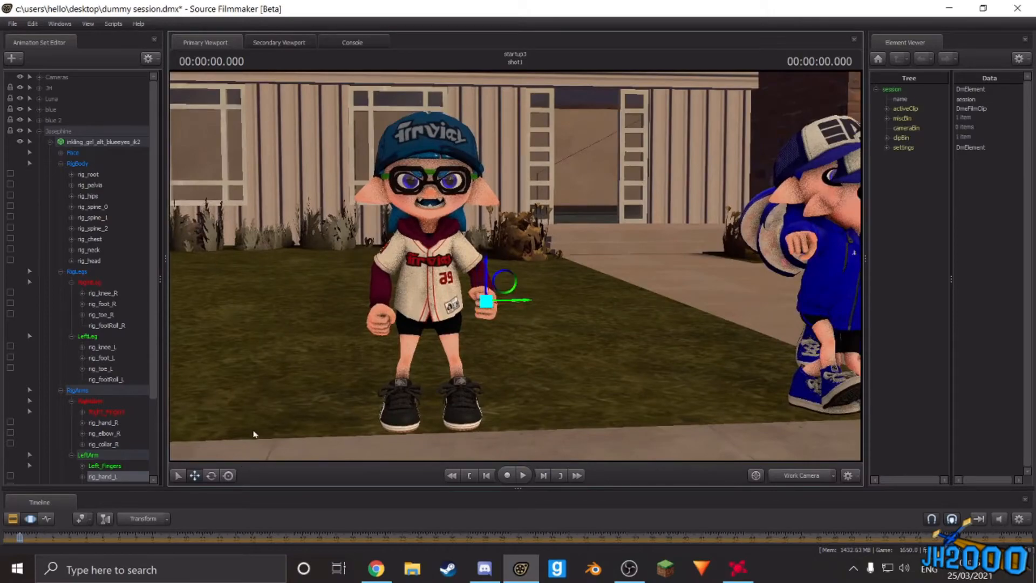
Step: Collapse the finished baseball-shirt inkling's rig groups and move the whole character aside toward the other posed models
left_click(60, 390)
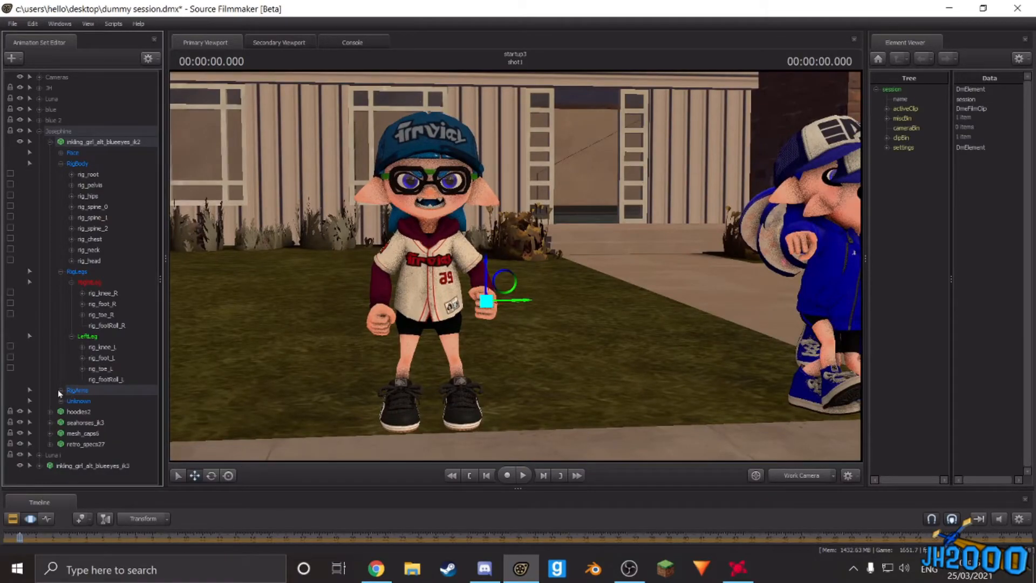
left_click(60, 272)
left_click(61, 165)
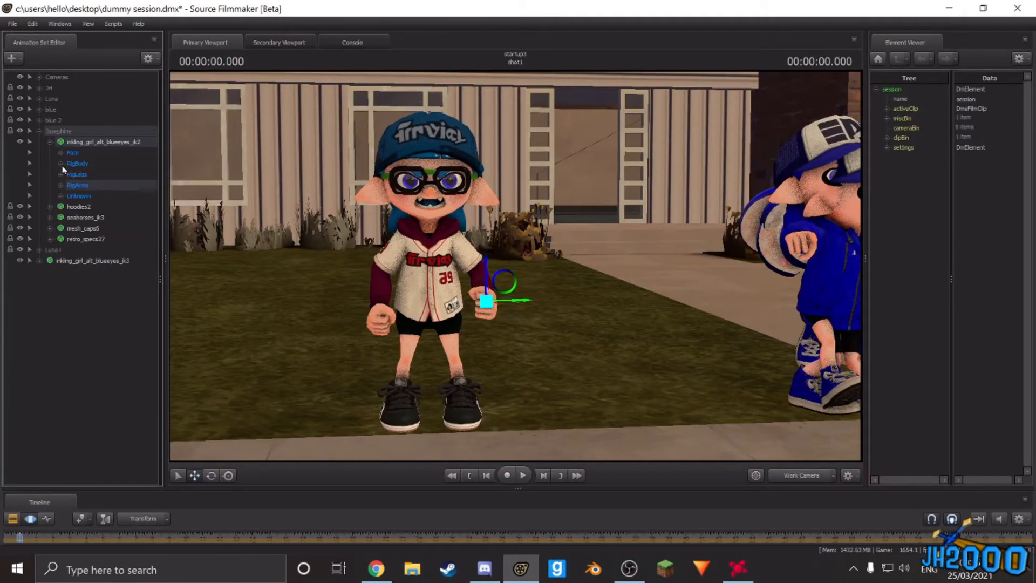
left_click(45, 146)
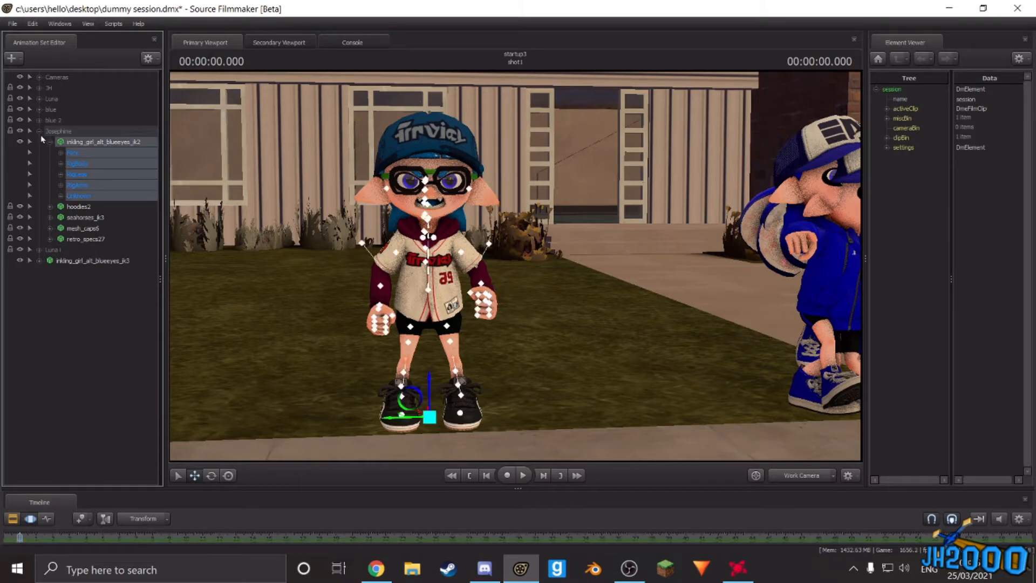
left_click(39, 131)
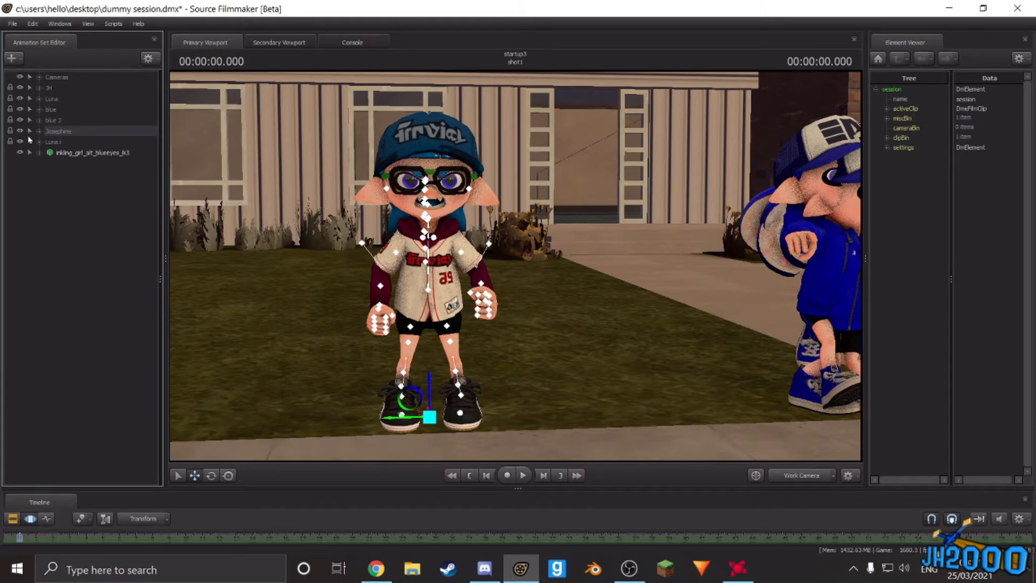
left_click_drag(407, 419, 728, 405)
left_click_drag(463, 392, 653, 381)
Step: Select the camouflage-hoodie octoling's whole group and move it onto the open lawn in front of the house
left_click_drag(621, 253, 426, 246)
left_click(64, 142)
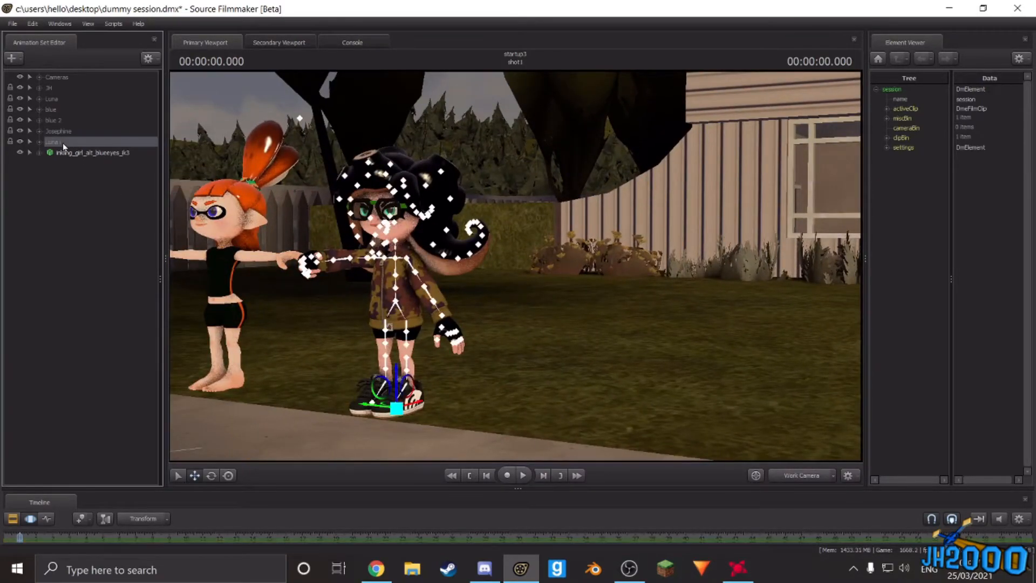
left_click_drag(372, 412, 809, 456)
left_click_drag(459, 333, 643, 318)
key("w")
key("w")
key("w")
key("a")
key("x")
key("s")
key("z")
key("s")
key("w")
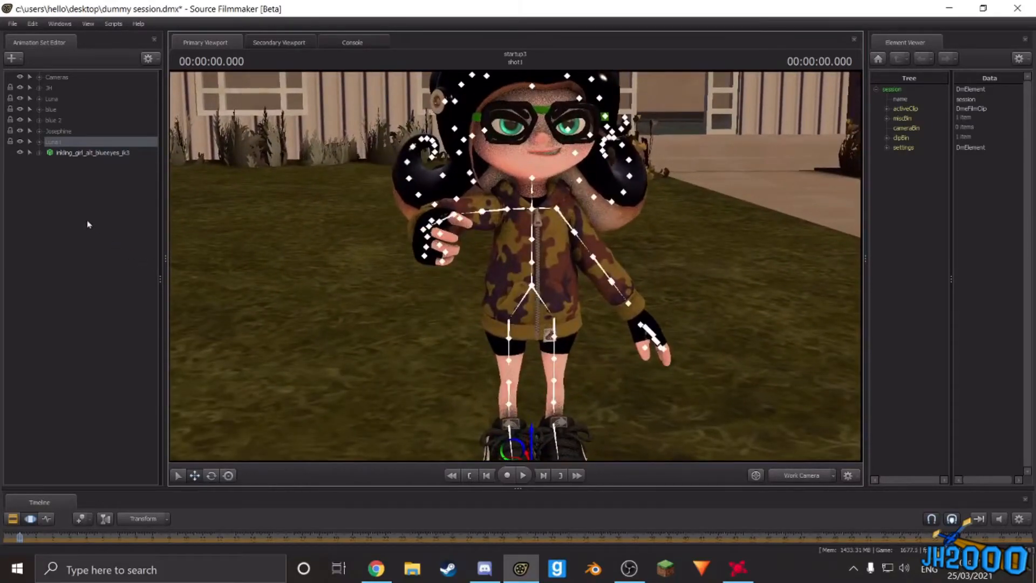
Step: Apply the rig_inkling_ik rig to octoling_girl_greeneyes_ik1
left_click(40, 142)
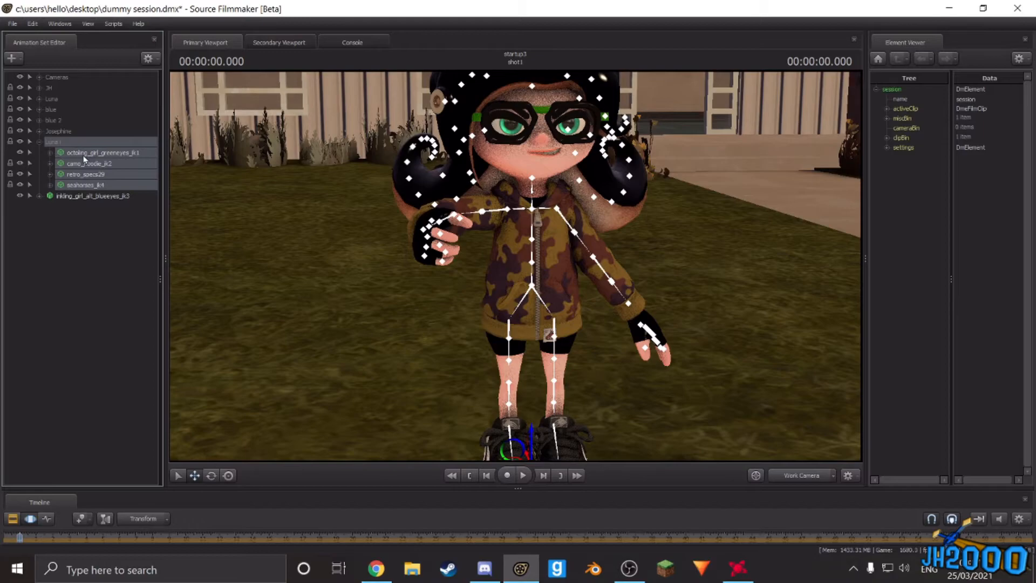
left_click(84, 157)
right_click(83, 156)
mouse_move(133, 281)
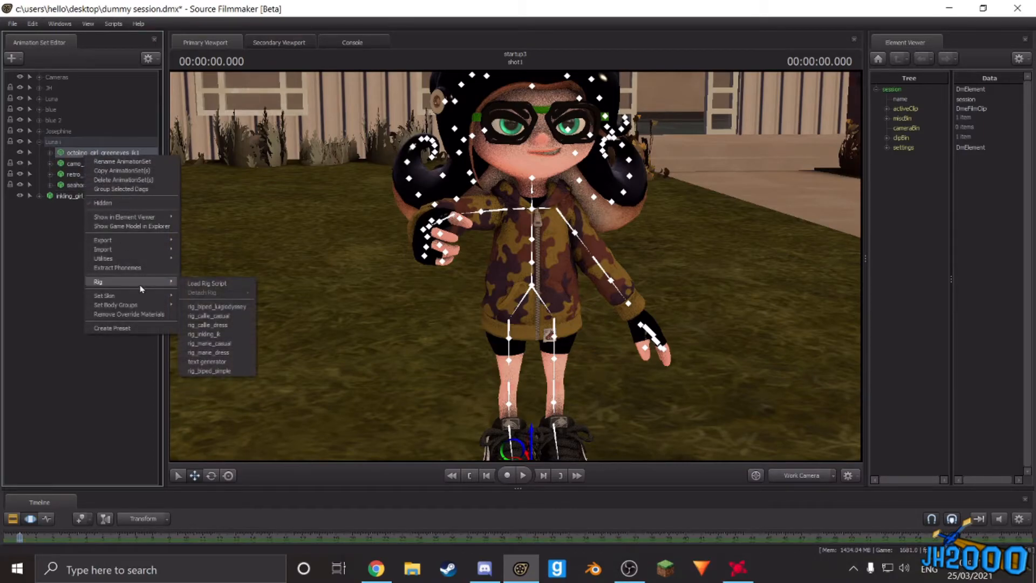
left_click(210, 335)
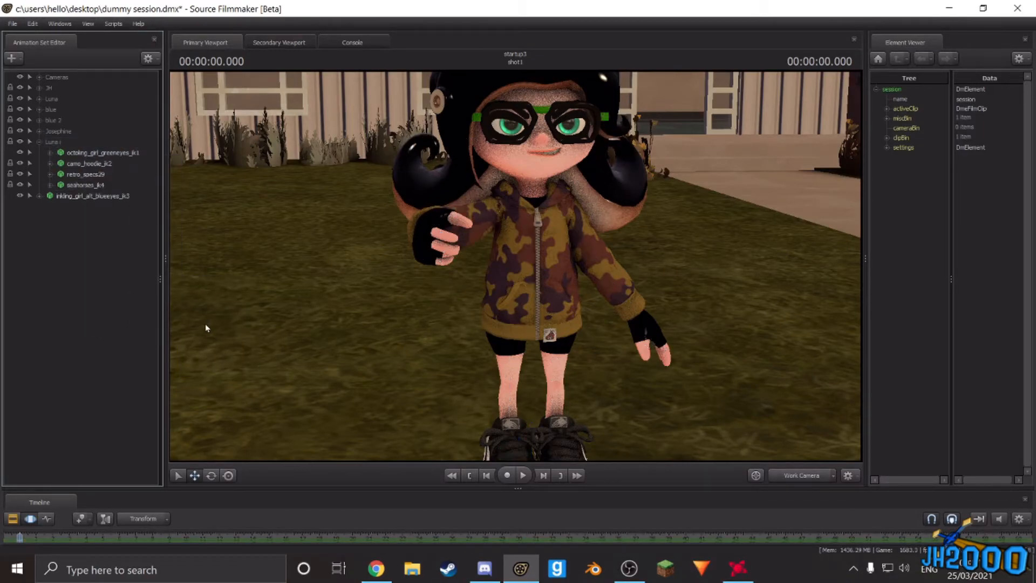
Step: Rotate rig_spine_0, rig_spine_1, rig_spine_2 and rig_chest to bend the octoling's torso forward
left_click(50, 152)
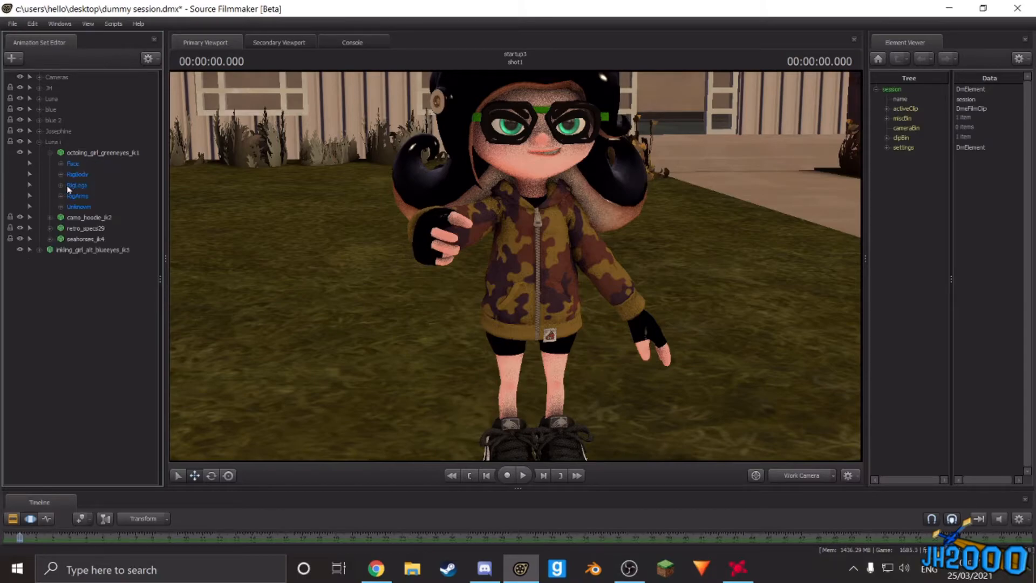
left_click(54, 185)
left_click(60, 185)
left_click(60, 175)
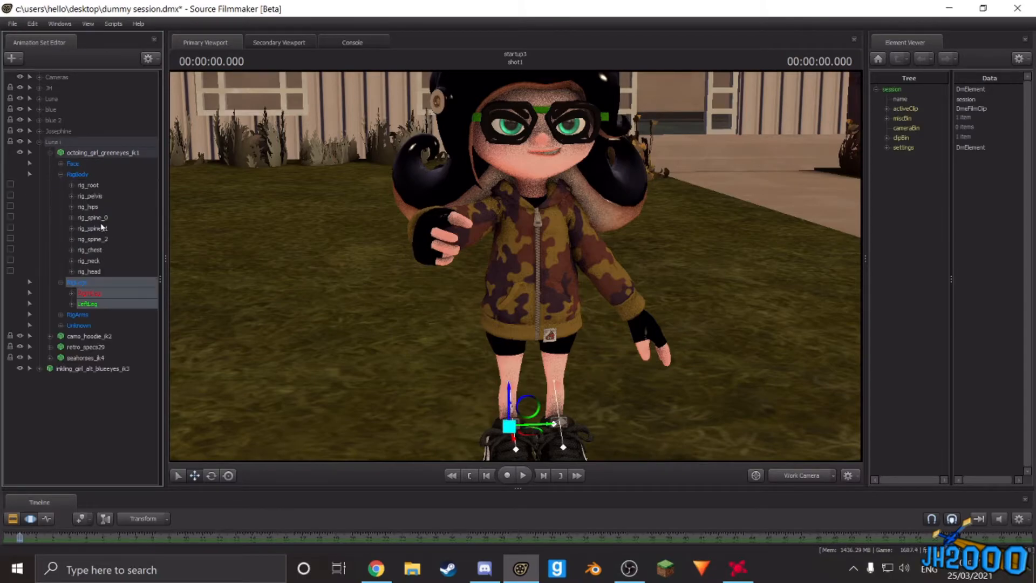
left_click(92, 218)
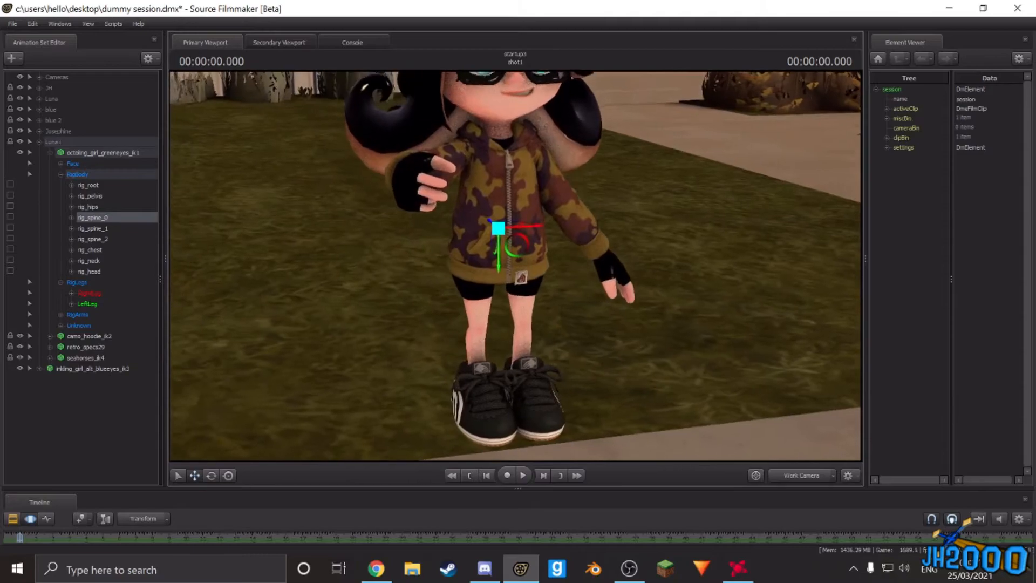
left_click_drag(516, 266, 529, 240)
key("s")
key("e")
left_click(111, 230)
left_click(103, 239)
left_click(107, 251)
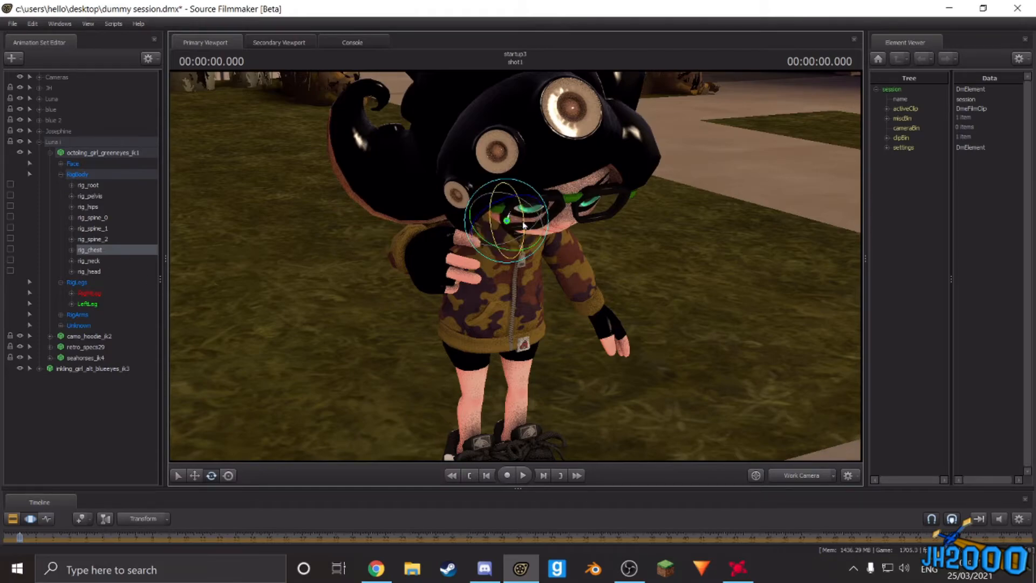
Step: Tilt rig_neck and rig_head back up so the octoling's face looks ahead
left_click(113, 261)
left_click_drag(530, 216, 261, 247)
left_click(95, 271)
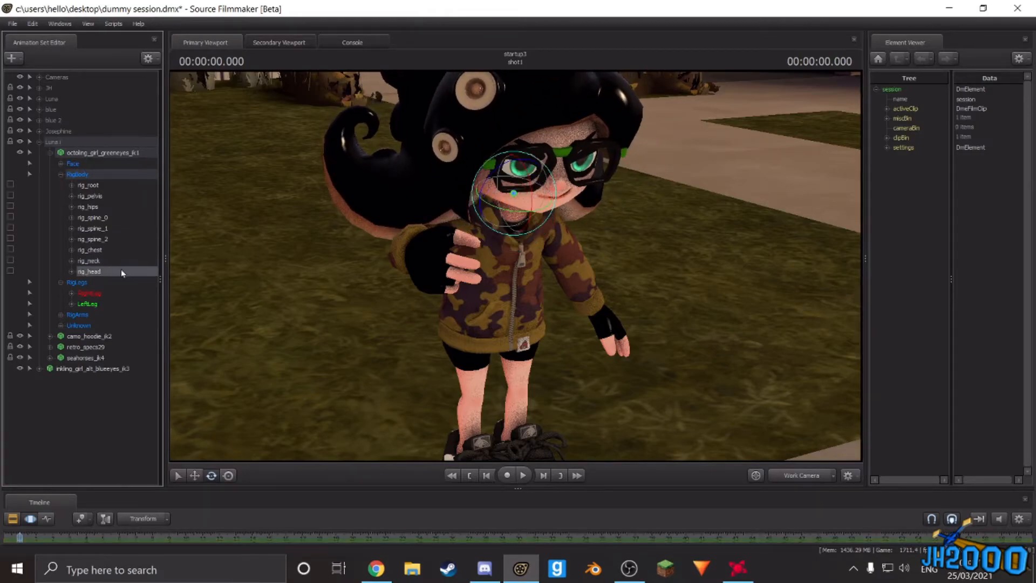
left_click_drag(521, 195, 535, 181)
mouse_move(461, 292)
left_mouse_down()
mouse_move(480, 282)
mouse_move(460, 292)
left_mouse_up()
key("w")
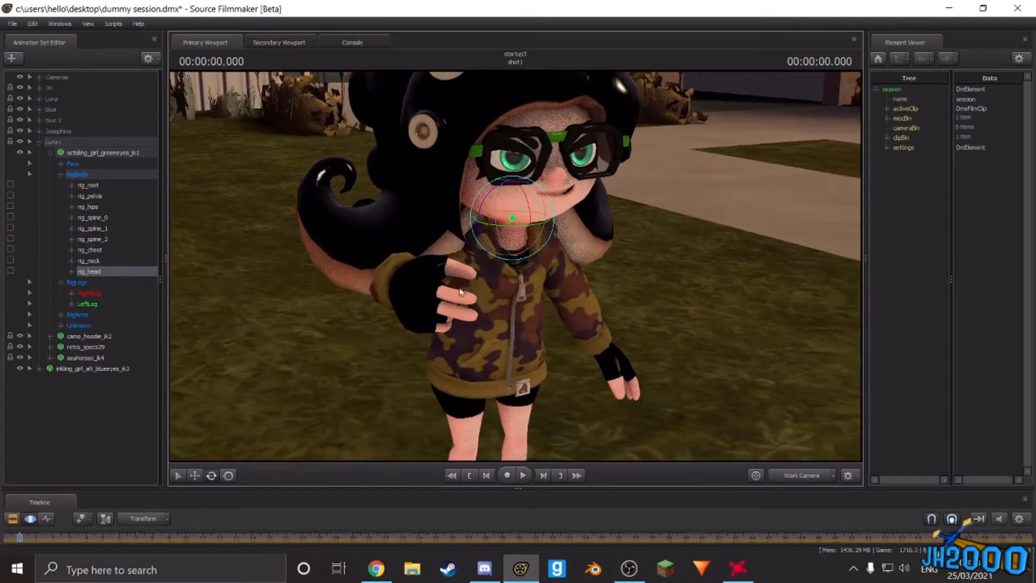
Step: Lower rig_pelvis slightly so the octoling's knees bend
left_click(65, 306)
left_click(71, 293)
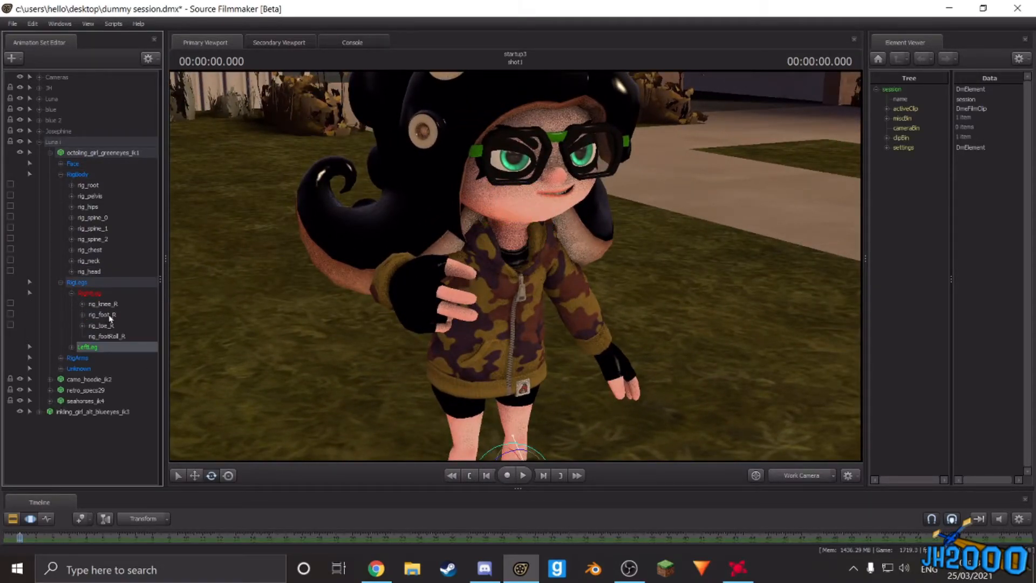
left_click(107, 197)
left_click_drag(424, 150, 447, 217)
key("w")
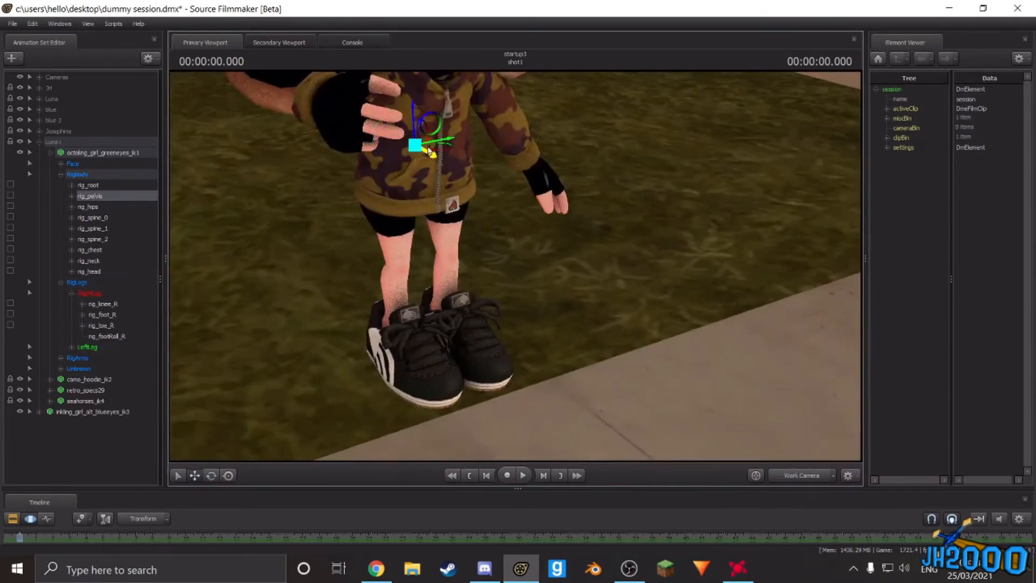
left_click_drag(420, 116, 420, 129)
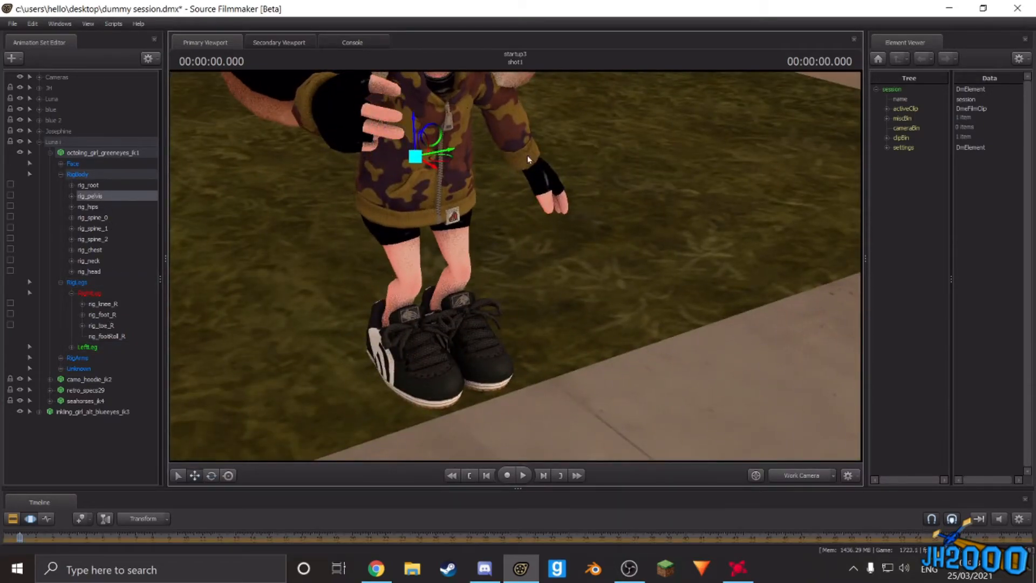
left_click_drag(501, 146, 487, 92)
left_click_drag(340, 309, 312, 442)
Step: Shift rig_foot_R slightly sideways to adjust the supporting leg
left_click(109, 316)
key("e")
key("w")
left_click_drag(513, 347, 499, 356)
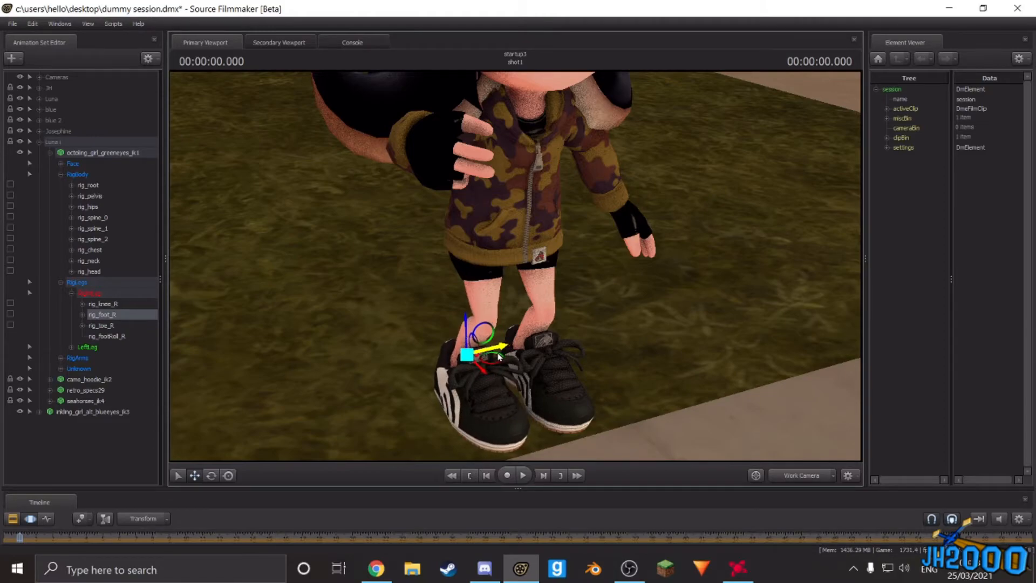
Step: Lift rig_foot_L up behind the octoling and rotate it so the toes point down in a running stride
left_click(72, 347)
left_click(103, 369)
key("e")
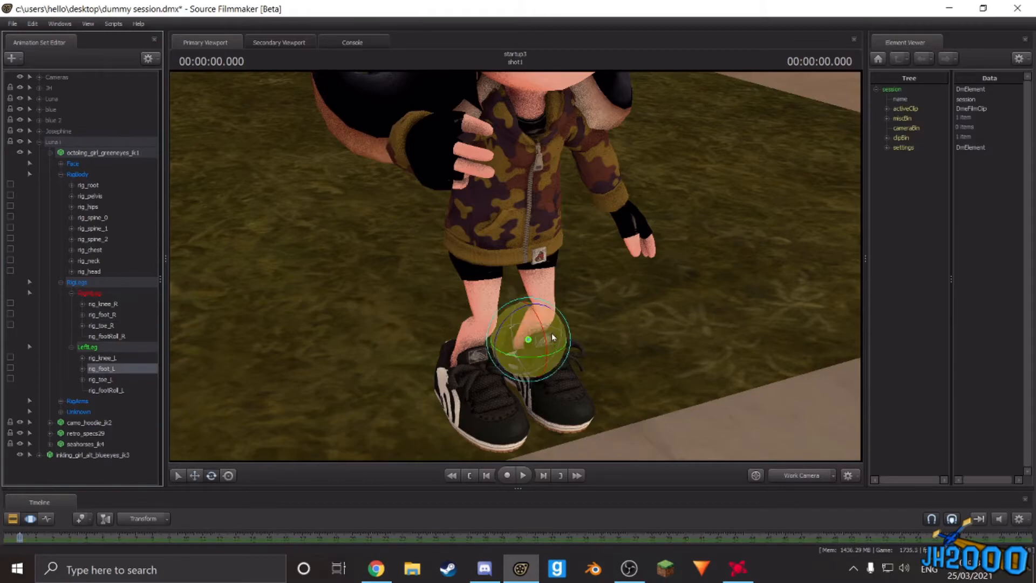
left_click_drag(545, 345, 680, 364)
left_click_drag(515, 266, 538, 251)
key("w")
left_click_drag(526, 289, 492, 199)
key("e")
left_click_drag(495, 245, 501, 245)
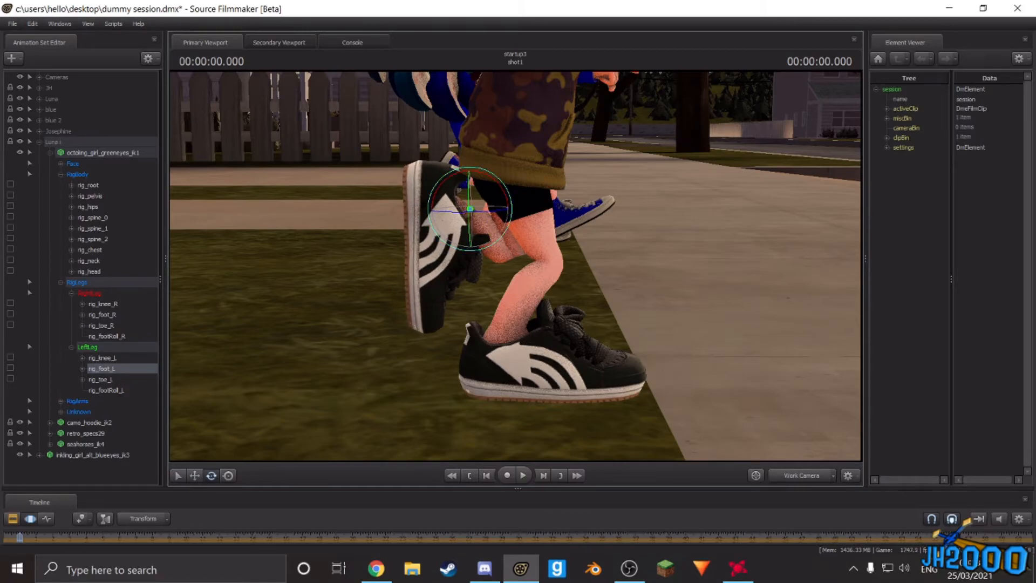
key("alt+Tab")
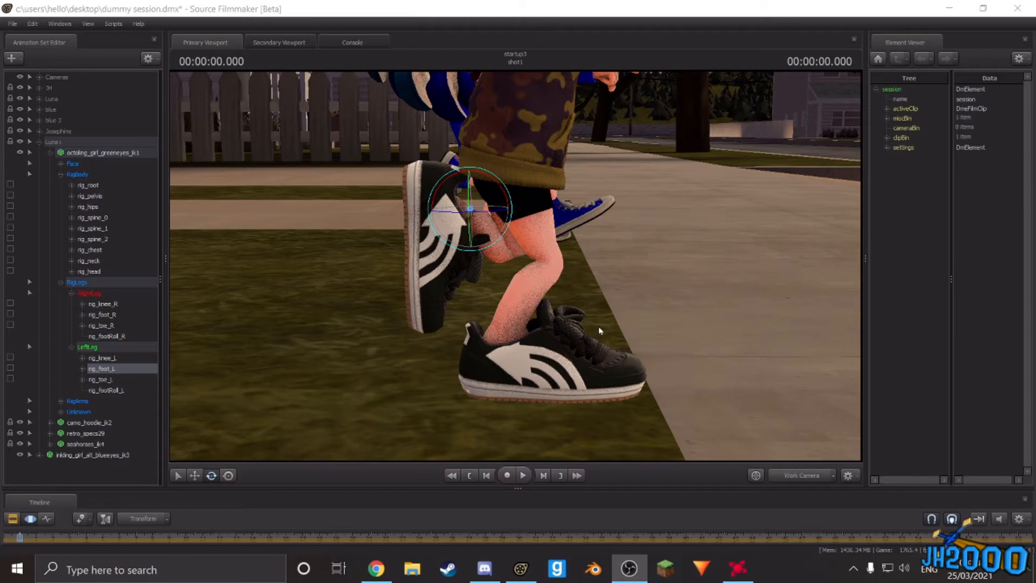
Step: Lower rig_hand_R from beside the chest to hip height and rotate the right hand inward
left_click_drag(631, 308, 505, 270)
key("d")
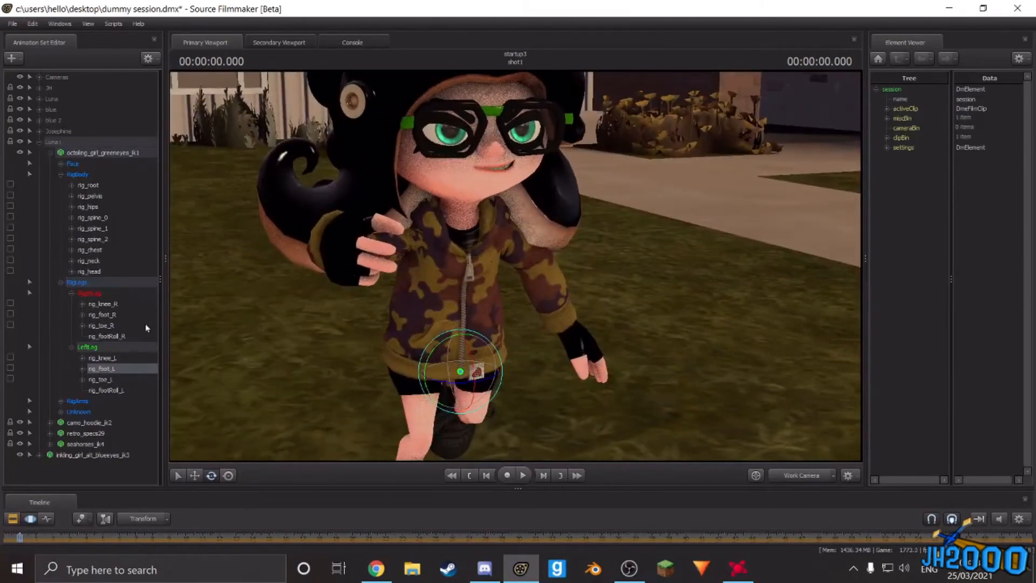
left_click(62, 402)
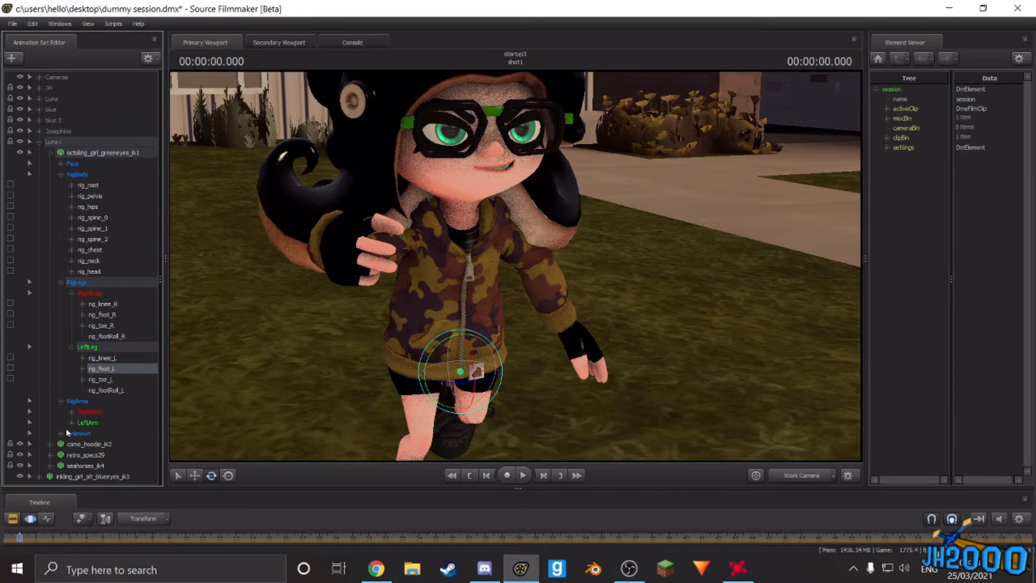
left_click(115, 434)
left_click_drag(462, 287, 573, 285)
key("w")
mouse_move(521, 261)
left_mouse_down()
mouse_move(522, 281)
mouse_move(521, 261)
left_mouse_up()
left_click_drag(547, 332, 515, 416)
mouse_move(476, 297)
left_mouse_down()
mouse_move(486, 324)
mouse_move(476, 298)
left_mouse_up()
key("e")
left_click_drag(474, 296, 454, 247)
Step: Raise rig_hand_R again and refine the bent right arm's position beside the body
key("w")
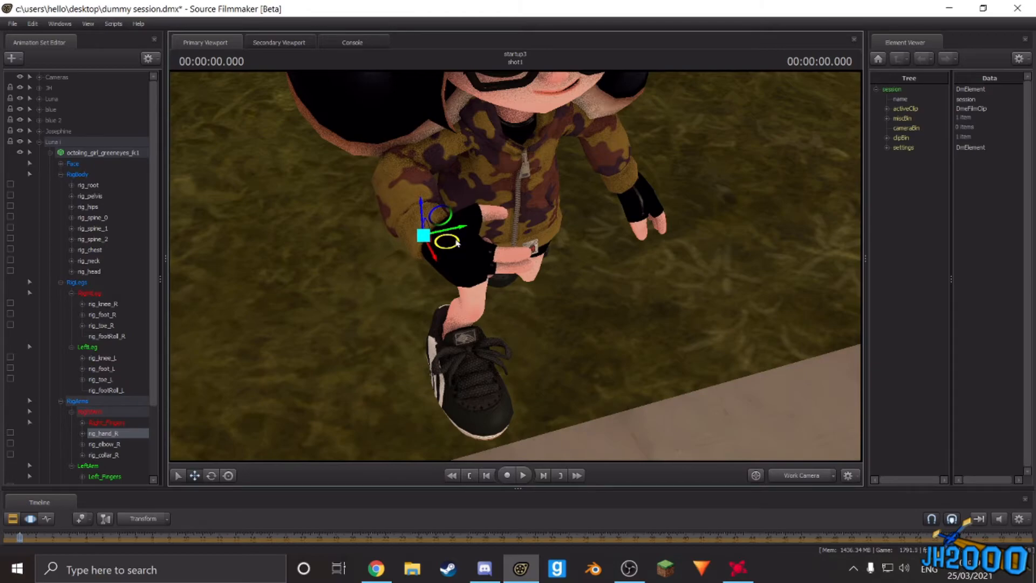
left_click_drag(421, 221, 489, 151)
mouse_move(330, 393)
left_mouse_down()
mouse_move(331, 367)
mouse_move(330, 393)
left_mouse_up()
left_click_drag(266, 335, 516, 278)
key("e")
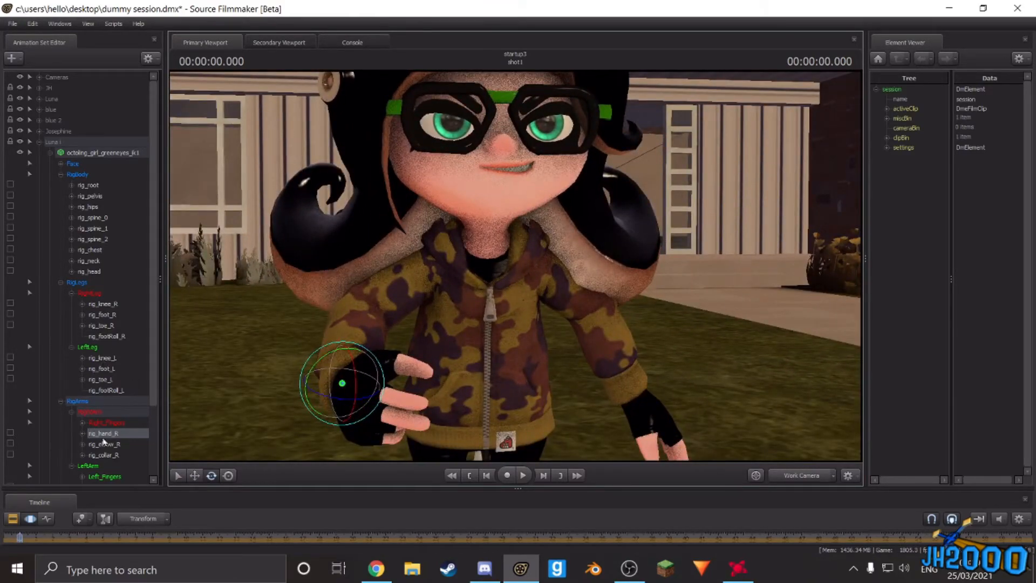
Step: Bring rig_hand_L in toward the waist and rotate it so the left hand points across the hoodie's front
scroll(123, 467, "down", 3)
left_click(104, 402)
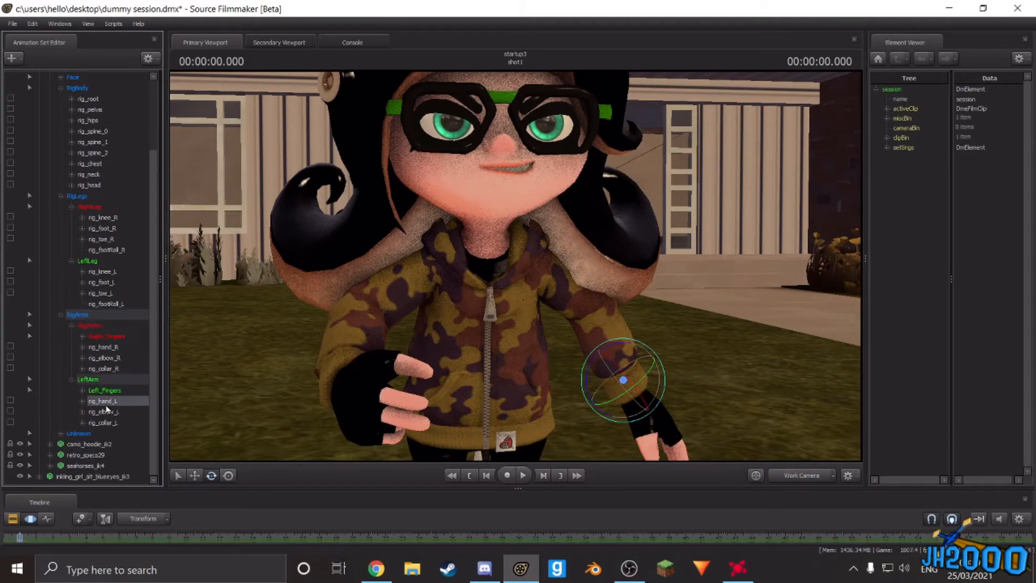
key("w")
left_click_drag(637, 374, 517, 278)
key("w")
key("s")
left_click_drag(552, 191, 526, 268)
left_click_drag(607, 327, 665, 338)
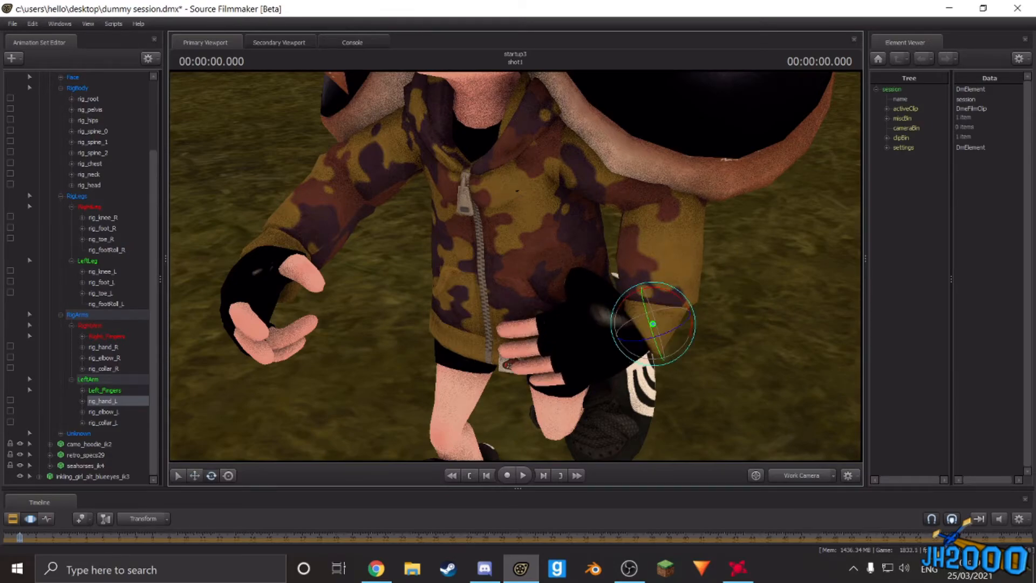
Step: Push rig_hand_L into the hoodie's front at waist height so the left hand is hidden inside it
left_click_drag(518, 264, 533, 271)
key("w")
left_click_drag(710, 347, 581, 320)
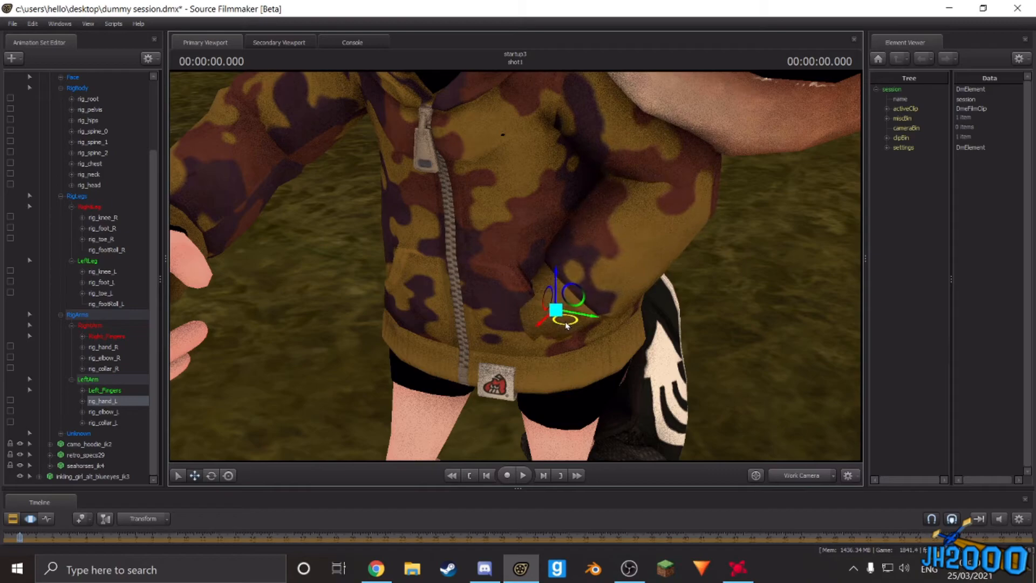
Step: Examine the octoling's finished running pose from several angles and distances
key("s")
left_click_drag(621, 338, 699, 259)
key("a")
key("w")
key("x")
key("d")
mouse_move(309, 391)
left_mouse_down()
mouse_move(316, 426)
mouse_move(410, 427)
mouse_move(377, 431)
mouse_move(375, 445)
mouse_move(321, 386)
left_mouse_up()
key("s")
key("w")
key("a")
key("s")
key("d")
mouse_move(529, 259)
left_mouse_down()
mouse_move(525, 275)
mouse_move(517, 271)
left_mouse_up()
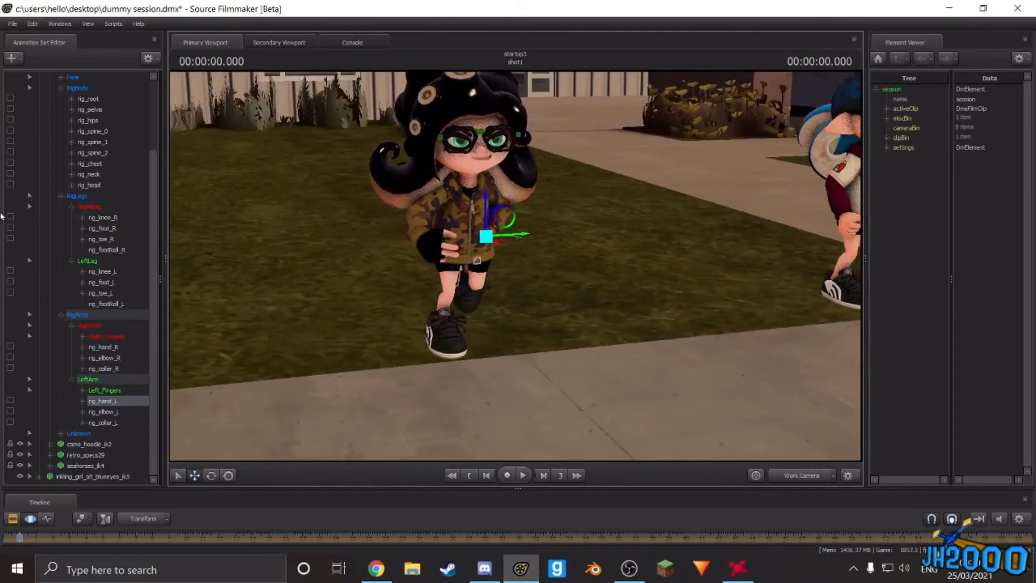
Step: Collapse the octoling's rig groups and move the whole character aside, away from the open lawn area
left_click(60, 197)
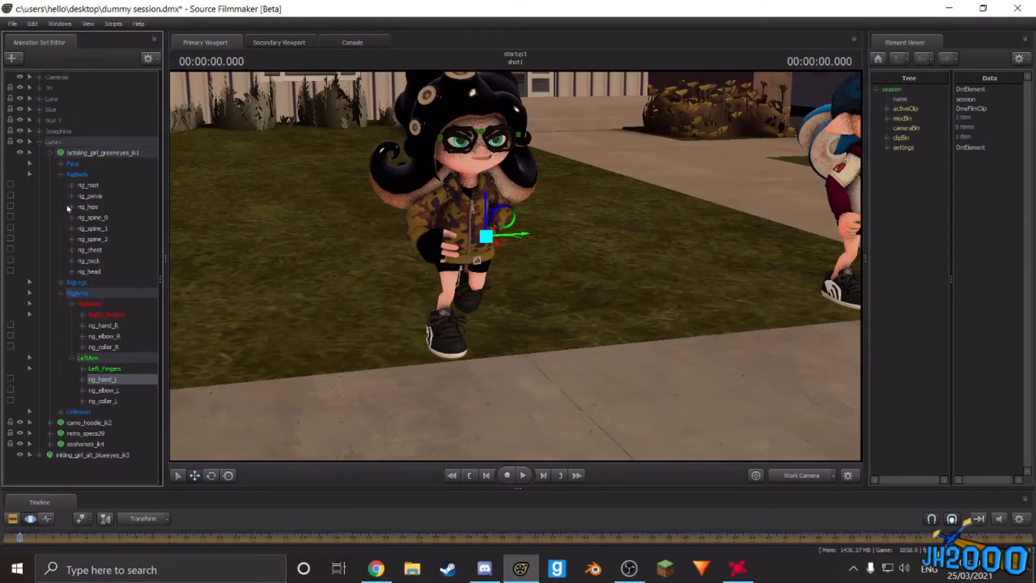
left_click(60, 296)
left_click(59, 296)
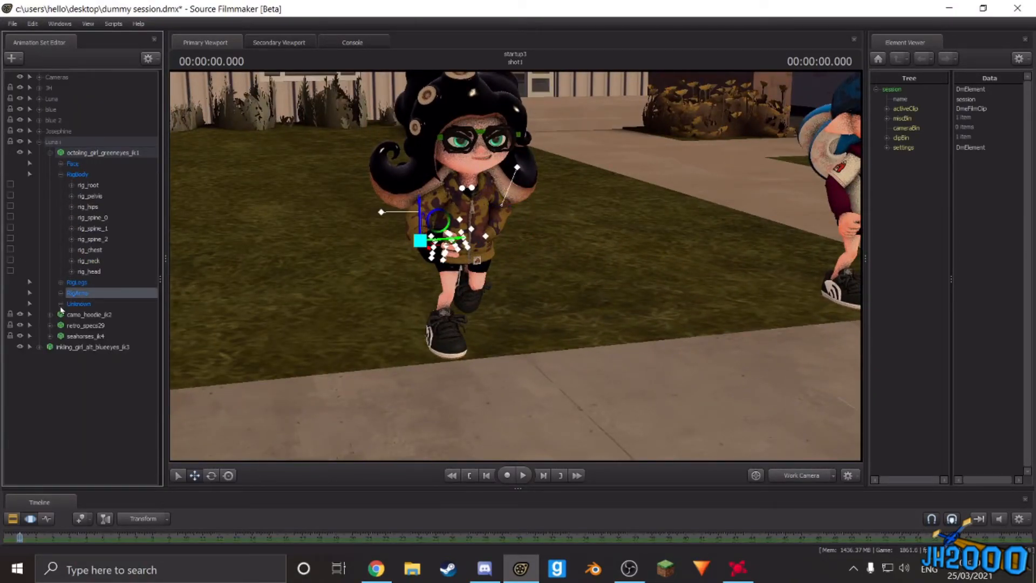
left_click(61, 175)
left_click(51, 153)
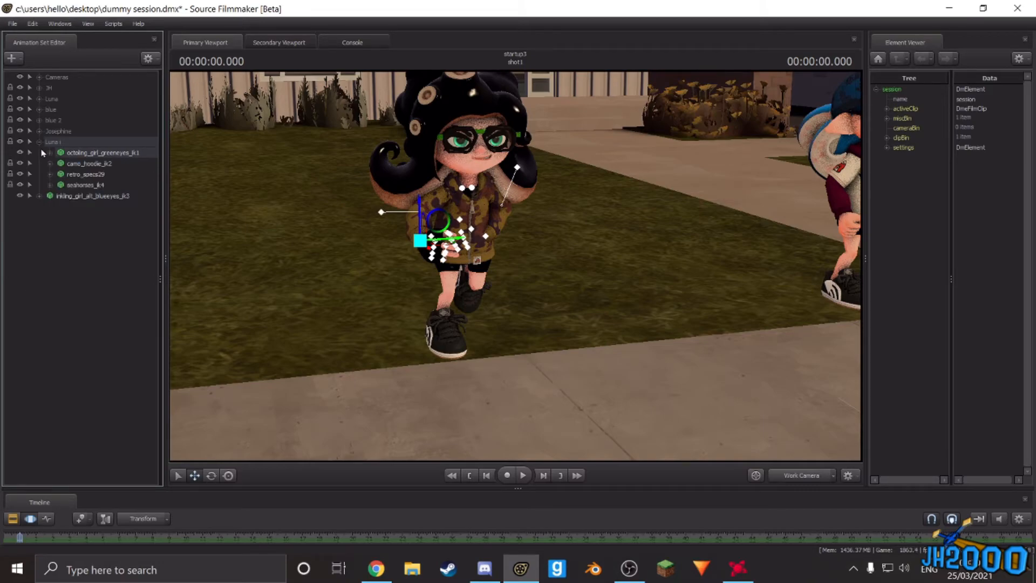
left_click(41, 145)
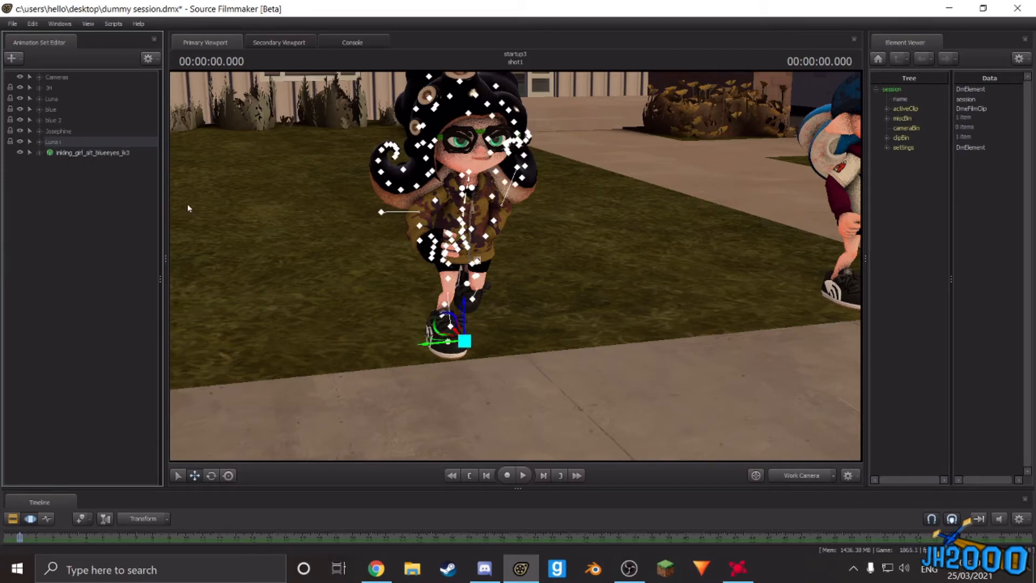
left_click_drag(414, 357, 738, 321)
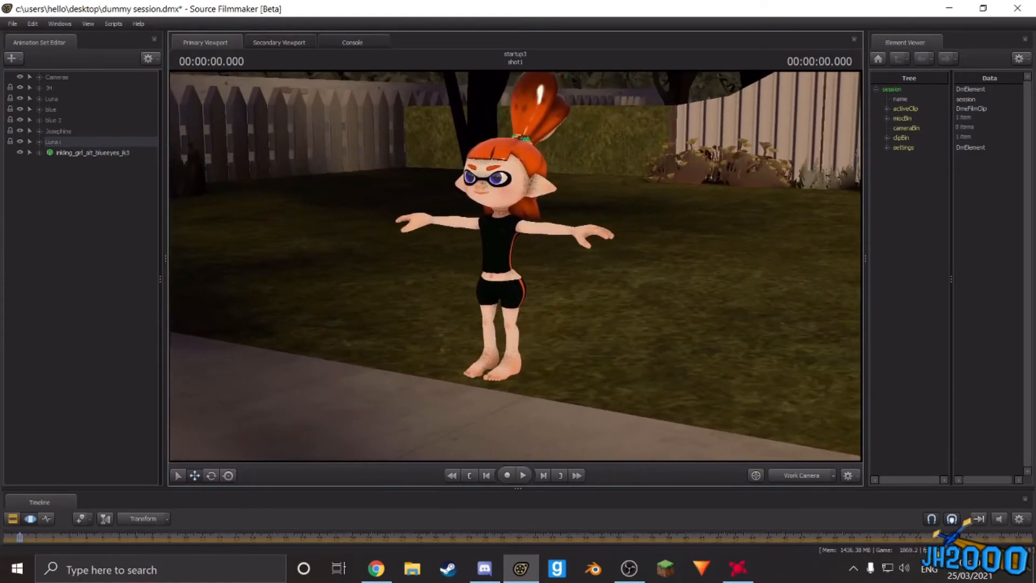
Step: Select the inkling_girl_alt_blueeyes_ik3 model and expand its control groups for posing the ponytail
left_click_drag(516, 266, 428, 257)
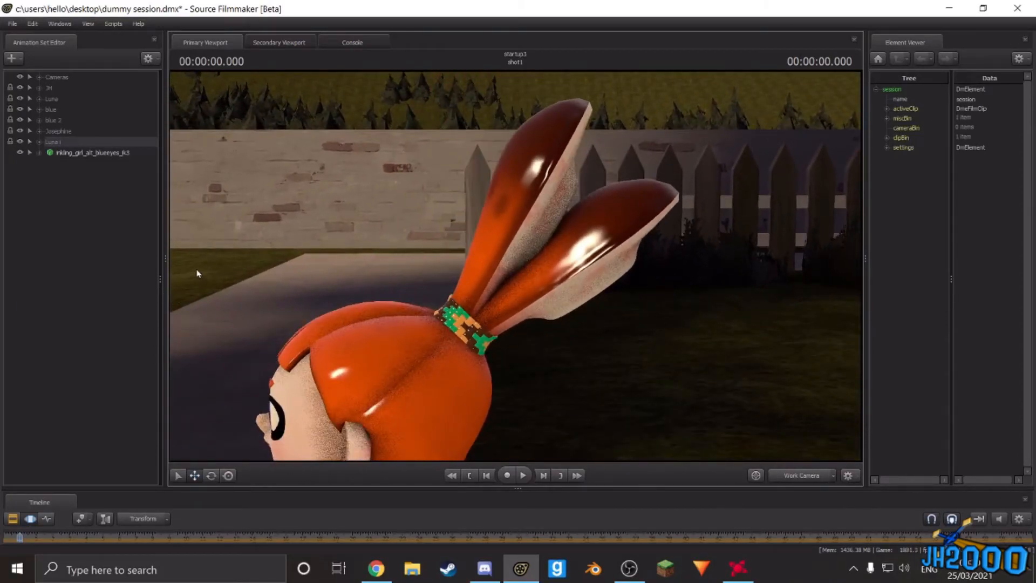
left_click(58, 153)
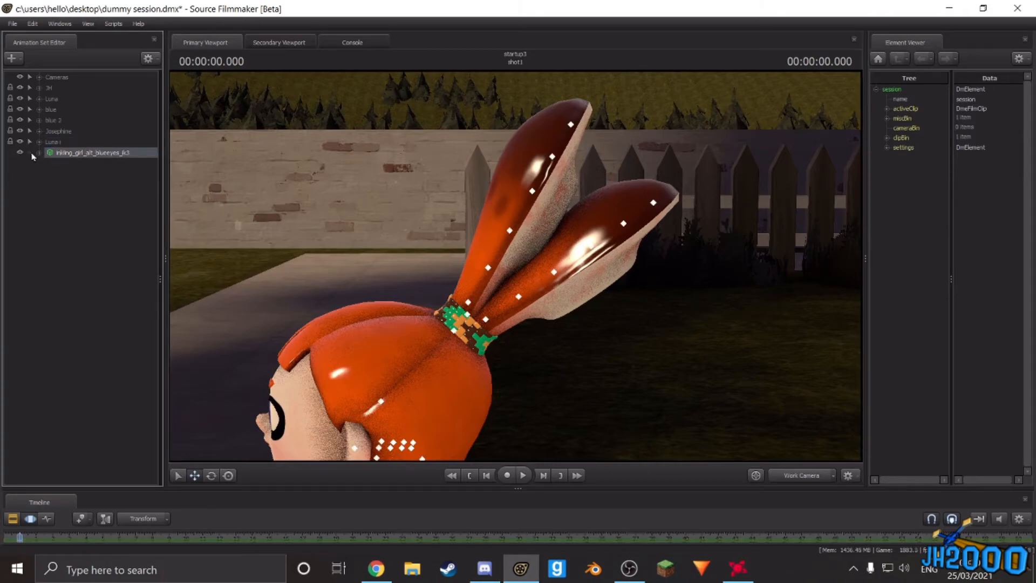
left_click(39, 154)
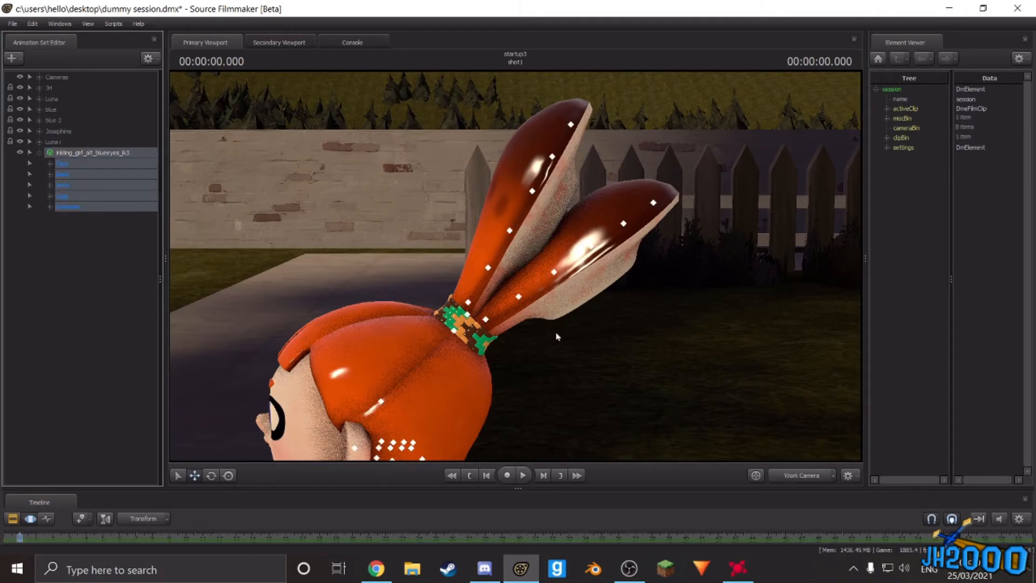
left_click_drag(547, 315, 626, 316)
key("w")
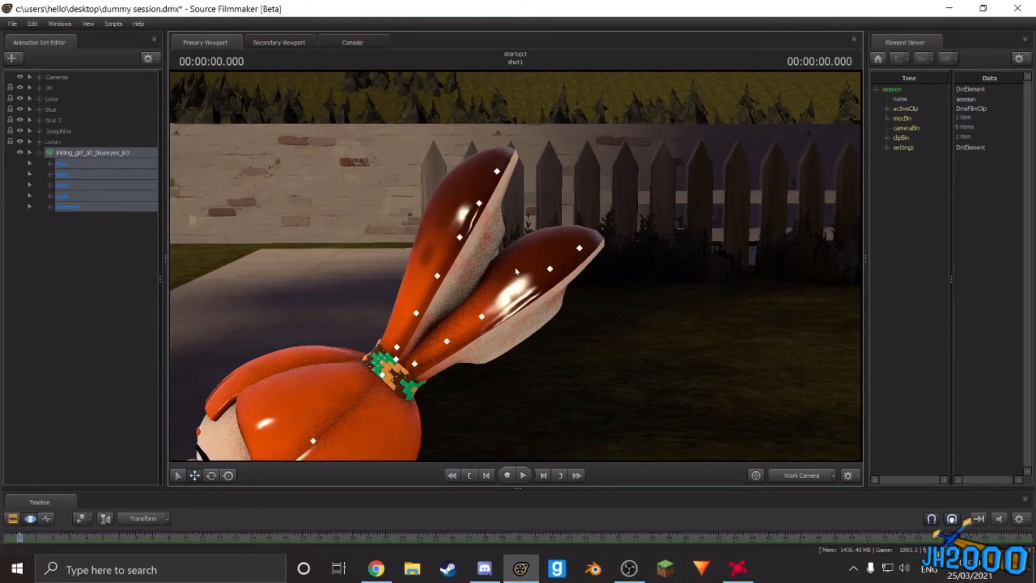
Step: Examine the inkling girl's two raised ponytail tentacles and their bone chains from several angles up close
left_click_drag(512, 305, 563, 272)
key("a")
key("w")
key("x")
key("s")
key("a")
key("s")
key("x")
key("a")
key("s")
left_click_drag(656, 248, 405, 273)
key("d")
key("z")
key("w")
key("s")
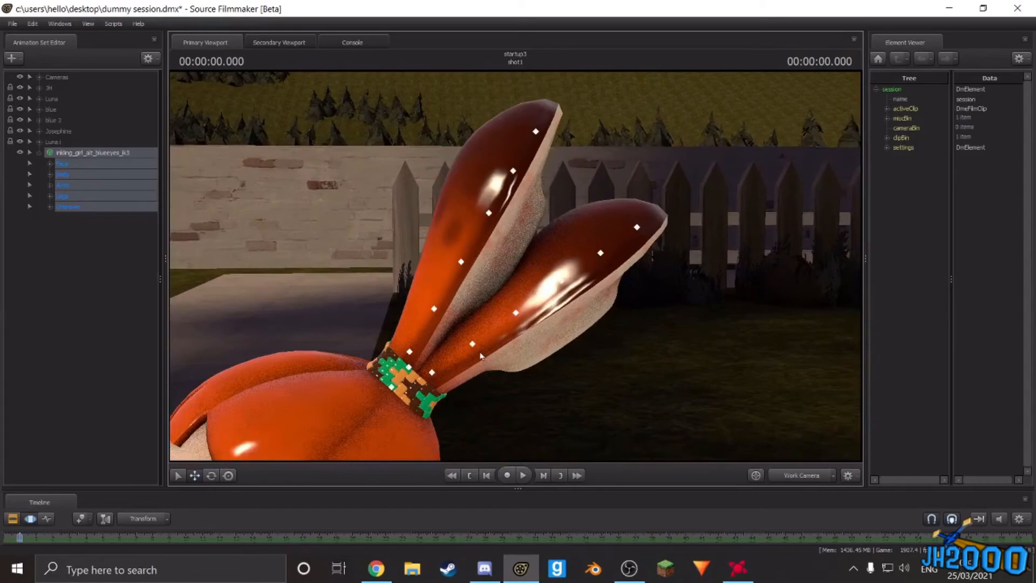
Step: Bend the inkling girl's near ponytail tentacle downward by rotating its bones one after another from base to tip
left_click(432, 372)
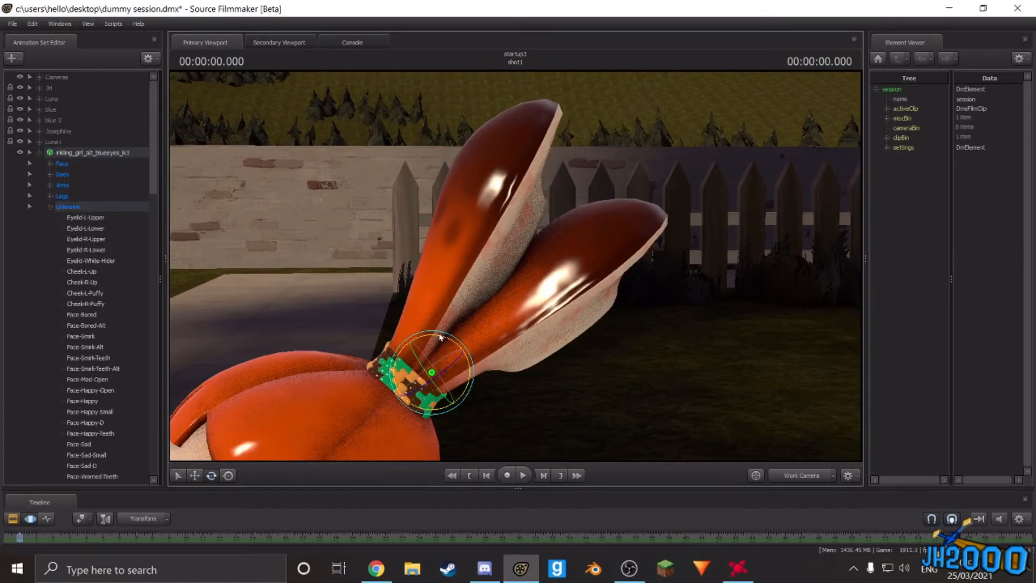
mouse_move(440, 337)
left_mouse_down()
mouse_move(484, 326)
mouse_move(491, 330)
mouse_move(469, 326)
mouse_move(534, 337)
mouse_move(569, 365)
left_mouse_up()
key("ctrl+z")
left_click(532, 368)
left_click(576, 397, "ctrl")
left_click_drag(622, 341, 546, 313)
left_click(535, 304)
left_click(549, 342)
mouse_move(439, 346)
left_mouse_down()
mouse_move(405, 286)
mouse_move(440, 346)
left_mouse_up()
Step: Arch the far ponytail tentacle backward by rotating its lower bones, starting at the hair band
left_click(328, 361)
left_click_drag(341, 329, 346, 335)
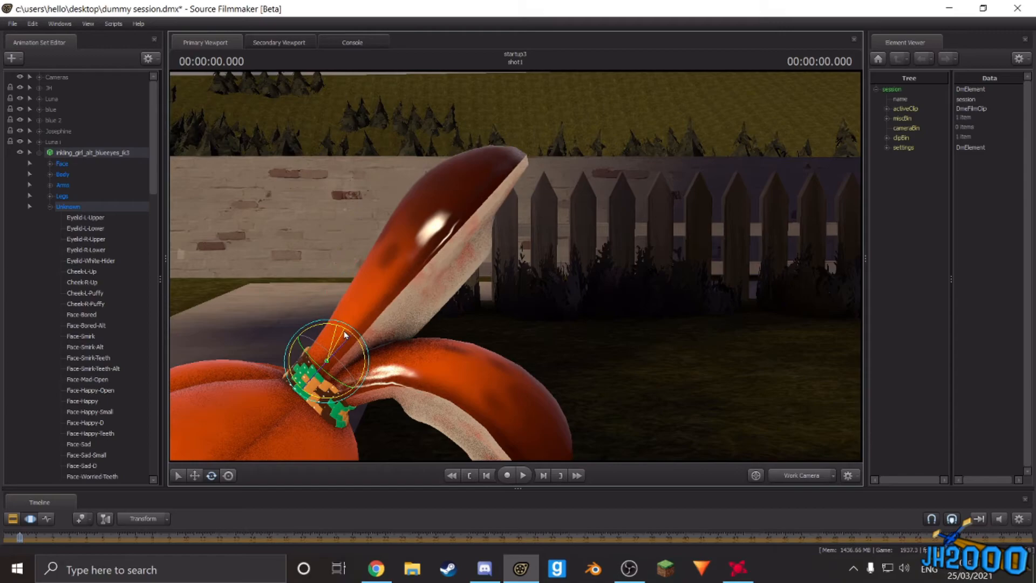
left_click(360, 327)
left_click_drag(369, 297, 368, 297)
left_click(407, 298, "ctrl")
left_click_drag(402, 267, 452, 262)
Step: Curl the outer half of the far ponytail tentacle downward by rotating its outer bones, and adjust its middle bone
left_click(462, 286)
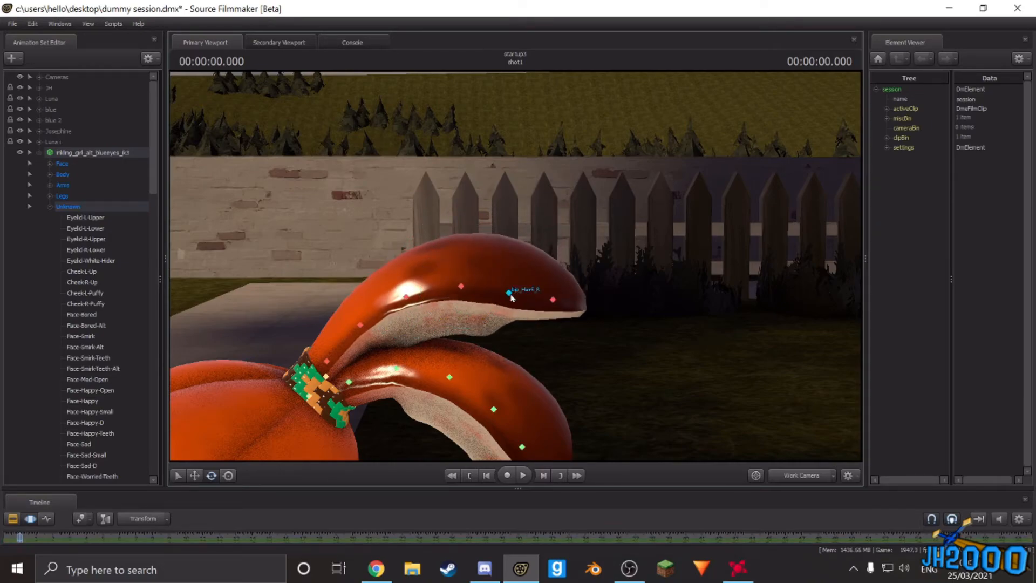
left_click(510, 294)
mouse_move(507, 283)
left_mouse_down()
mouse_move(502, 267)
mouse_move(522, 286)
left_mouse_up()
left_click(548, 312)
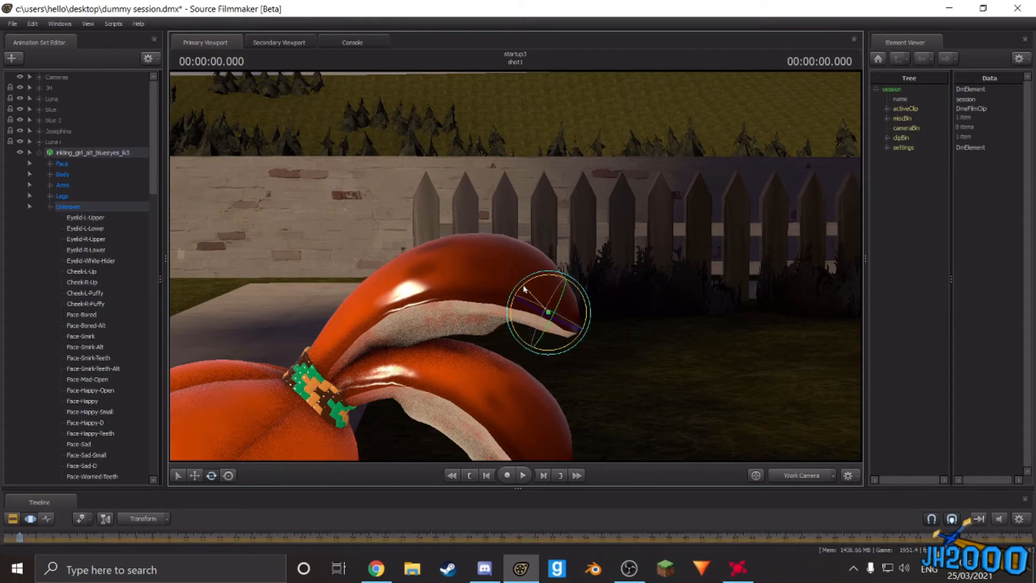
left_click(407, 302)
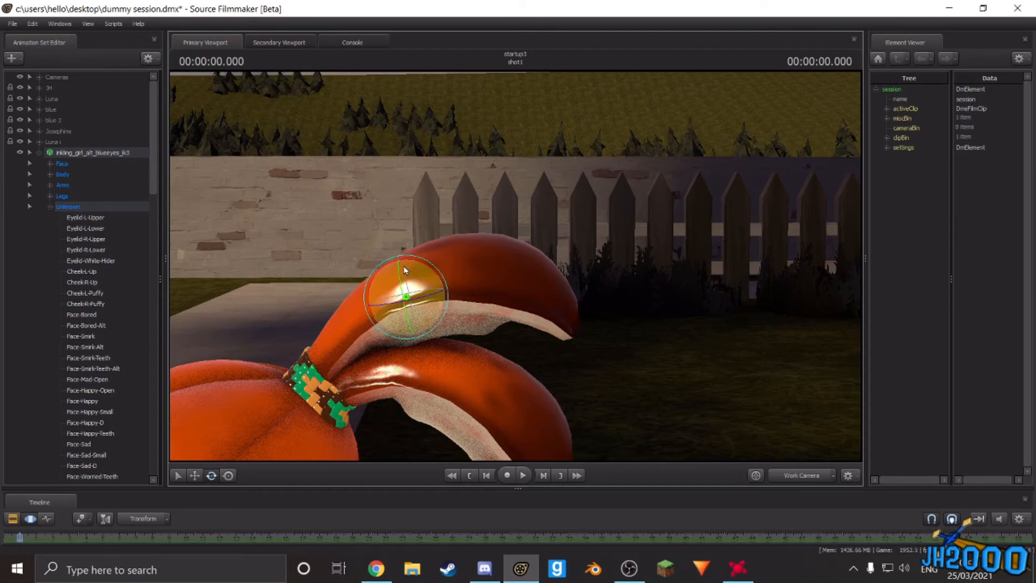
mouse_move(417, 273)
left_mouse_down()
mouse_move(448, 267)
mouse_move(458, 246)
mouse_move(475, 244)
mouse_move(853, 256)
mouse_move(798, 247)
mouse_move(833, 253)
mouse_move(850, 242)
mouse_move(828, 258)
left_mouse_up()
Step: Collapse the inkling_girl_alt_blueeyes_ik3 rig and move the running inkling blue 2 out of the line-up onto the open lawn
key("s")
key("w")
key("a")
key("a")
key("a")
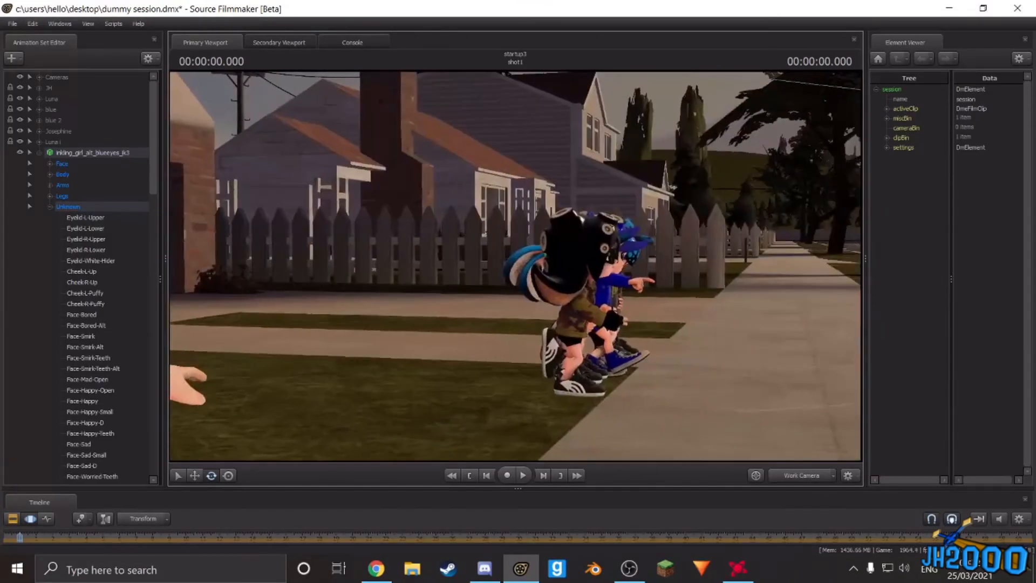
key("w")
key("a")
key("d")
key("a")
key("s")
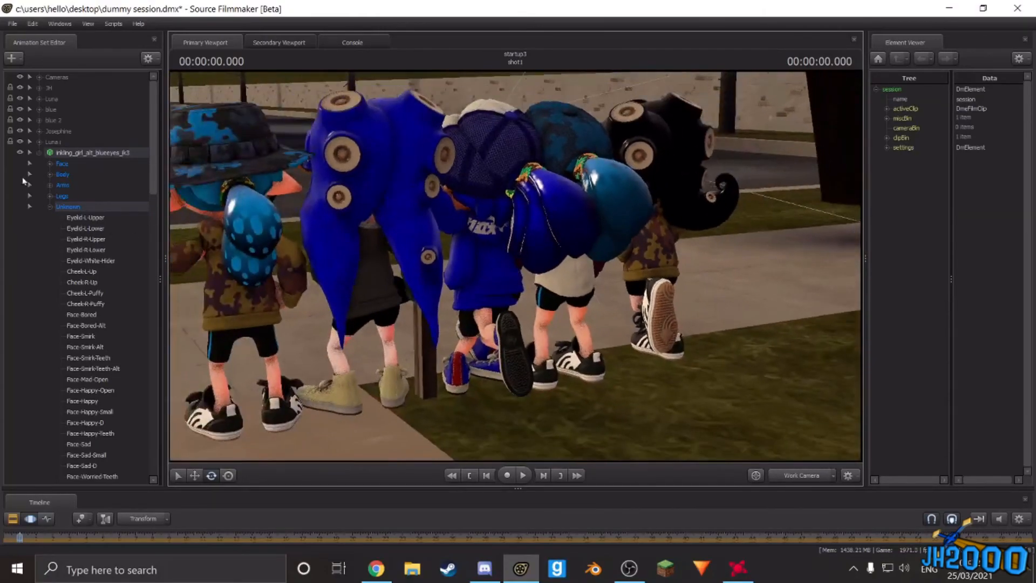
left_click(41, 153)
left_click(50, 120)
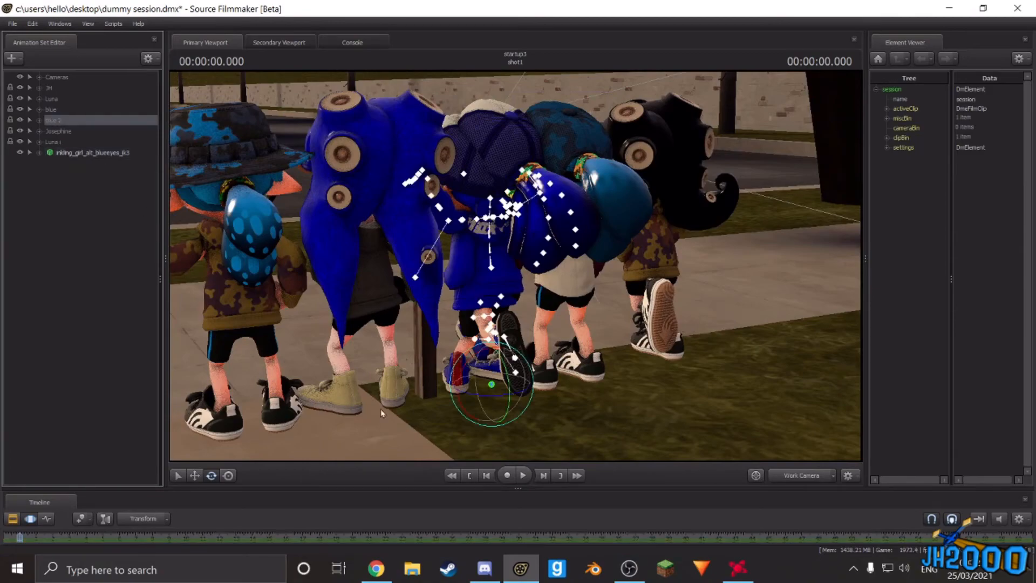
left_click_drag(497, 403, 684, 486)
left_click_drag(663, 410, 516, 269)
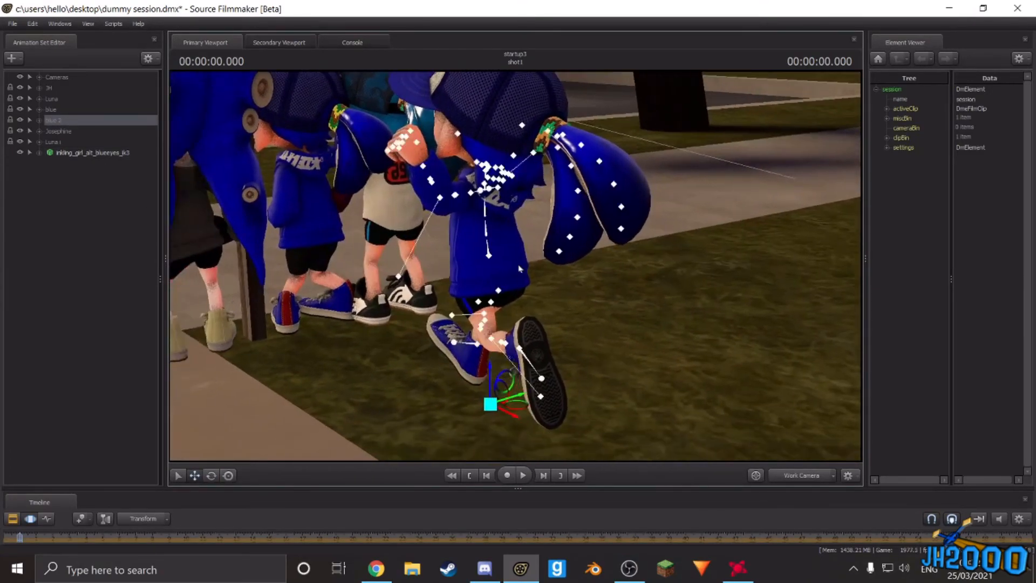
left_click_drag(529, 408, 726, 369)
Step: Move the inkling in the white jersey and the inkling blue away from the line-up onto the lawn beside blue 2
left_click(59, 133)
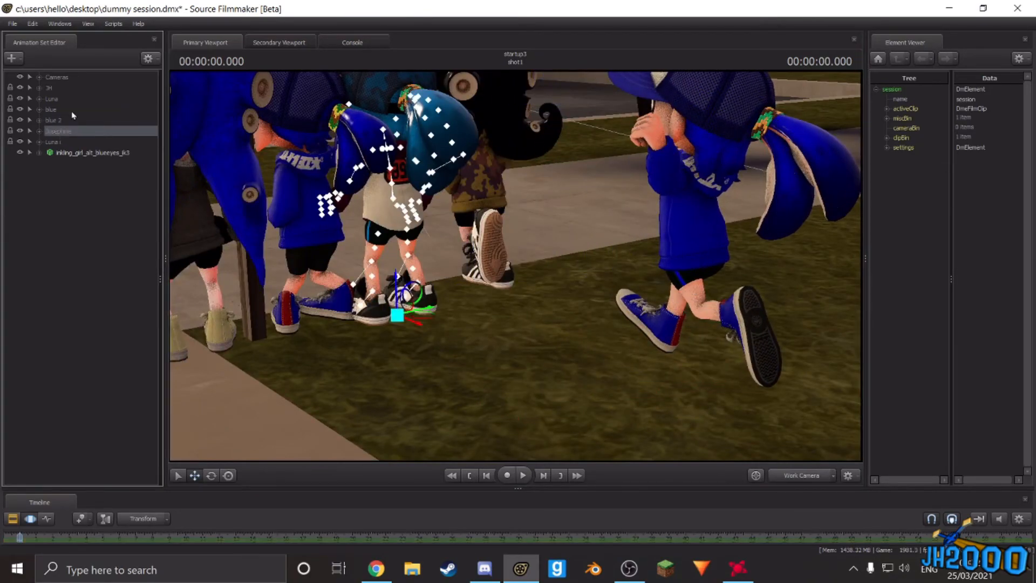
left_click_drag(422, 323, 855, 361)
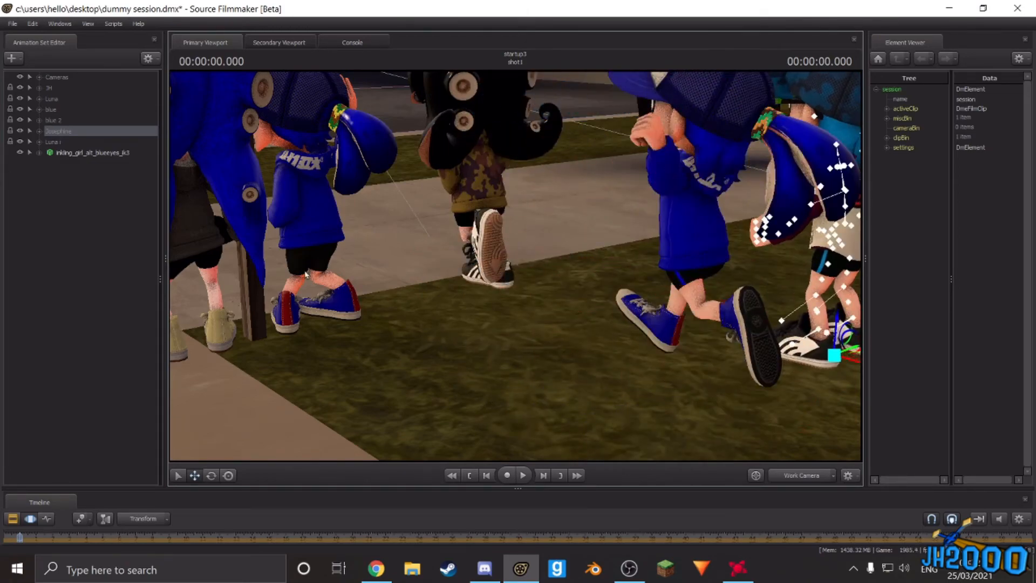
left_click_drag(343, 308, 679, 430)
left_click_drag(661, 334, 822, 302)
Step: Examine the poses of the camo-hat inkling, the blue-haired octoling and their neighbours from behind, the side and the front
left_click_drag(715, 299, 429, 289)
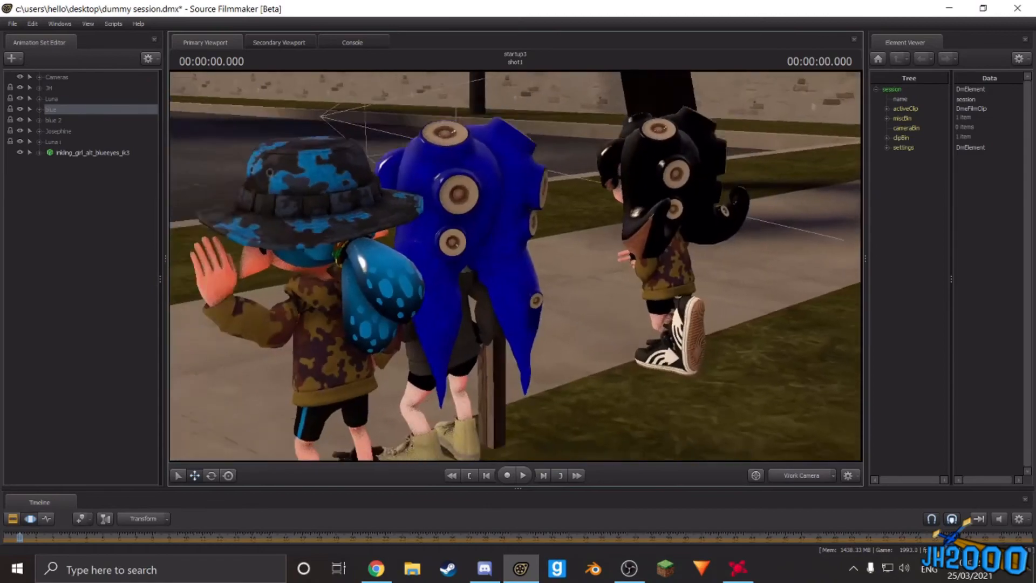
key("w")
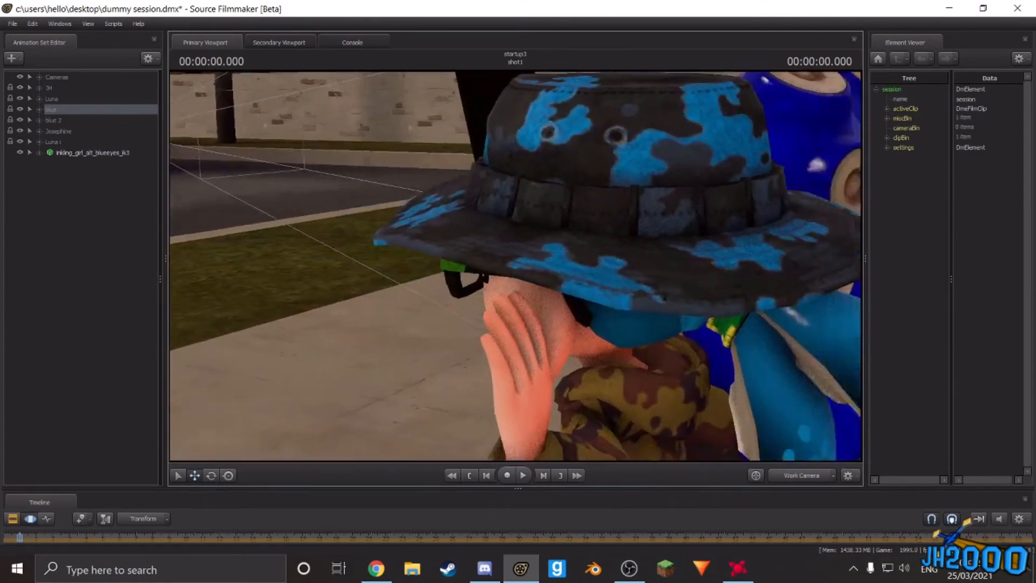
left_click_drag(516, 266, 685, 216)
key("s")
left_click_drag(407, 233, 439, 226)
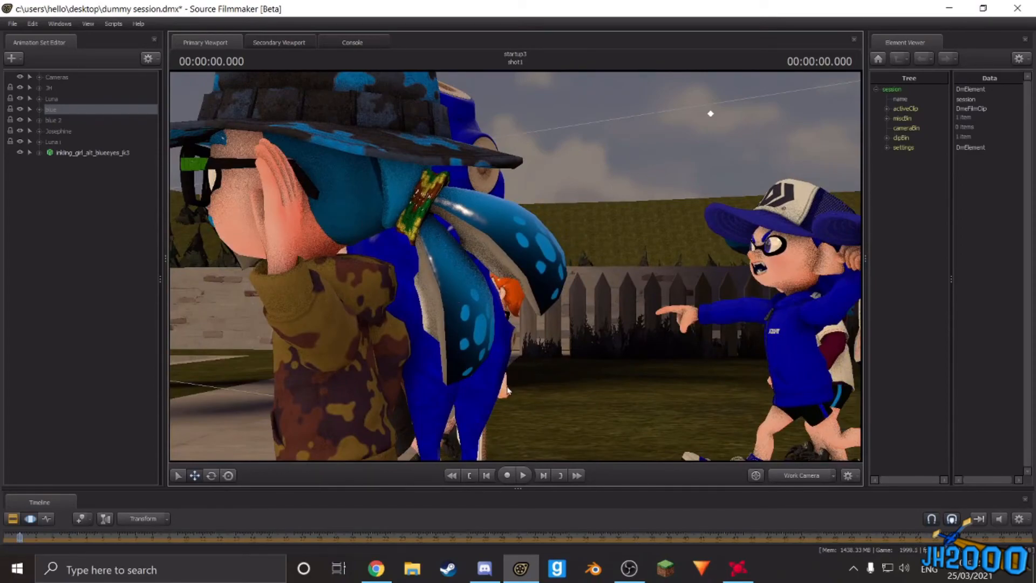
left_click_drag(587, 295, 811, 366)
key("a")
key("a")
key("a")
key("s")
key("z")
key("w")
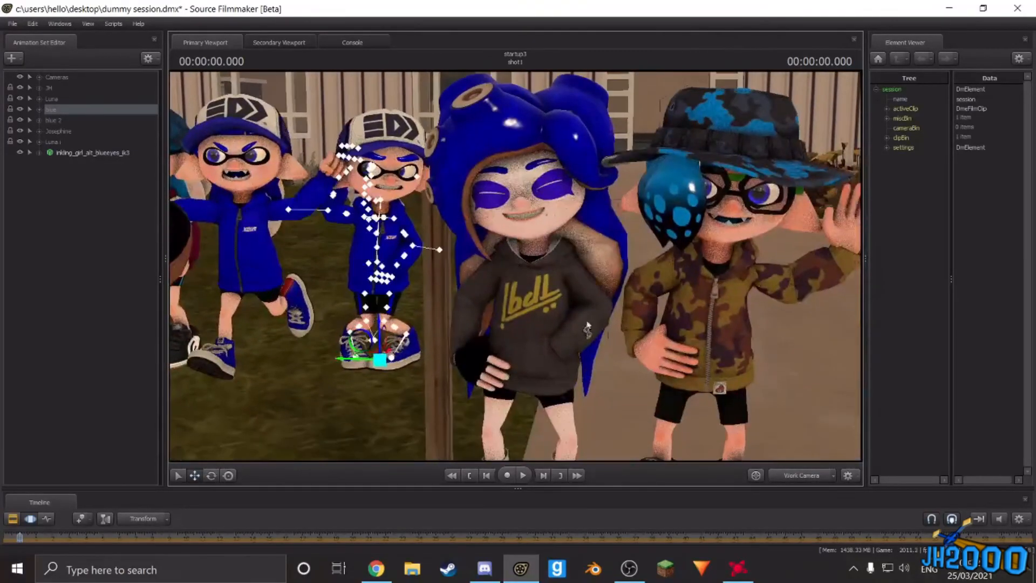
Step: Examine the orange-haired inkling's curled ponytail in profile and the repositioned characters on the lawn
left_click_drag(585, 209, 602, 187)
key("a")
key("a")
key("d")
key("a")
key("s")
key("w")
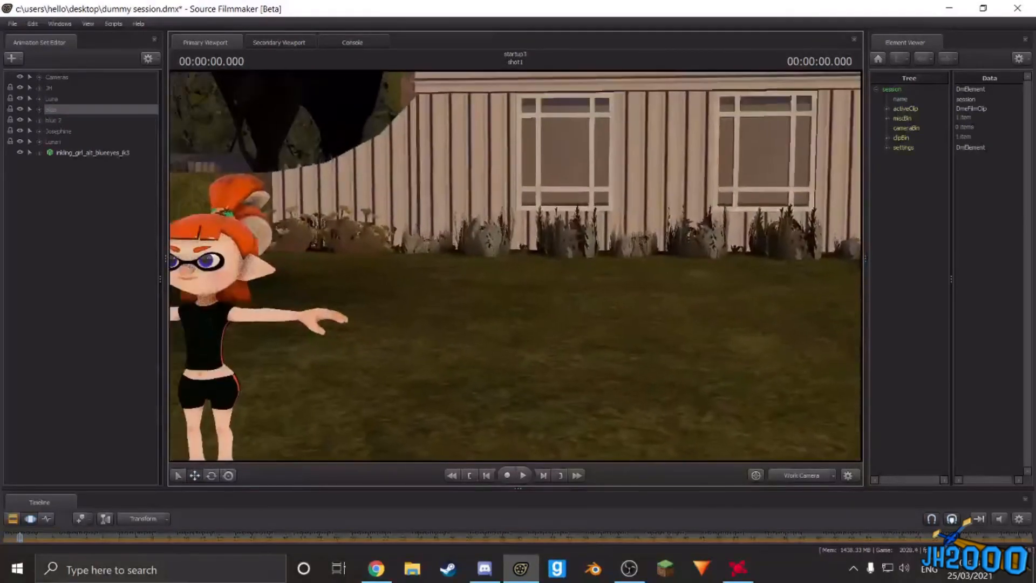
key("w")
left_click_drag(602, 186, 528, 201)
key("d")
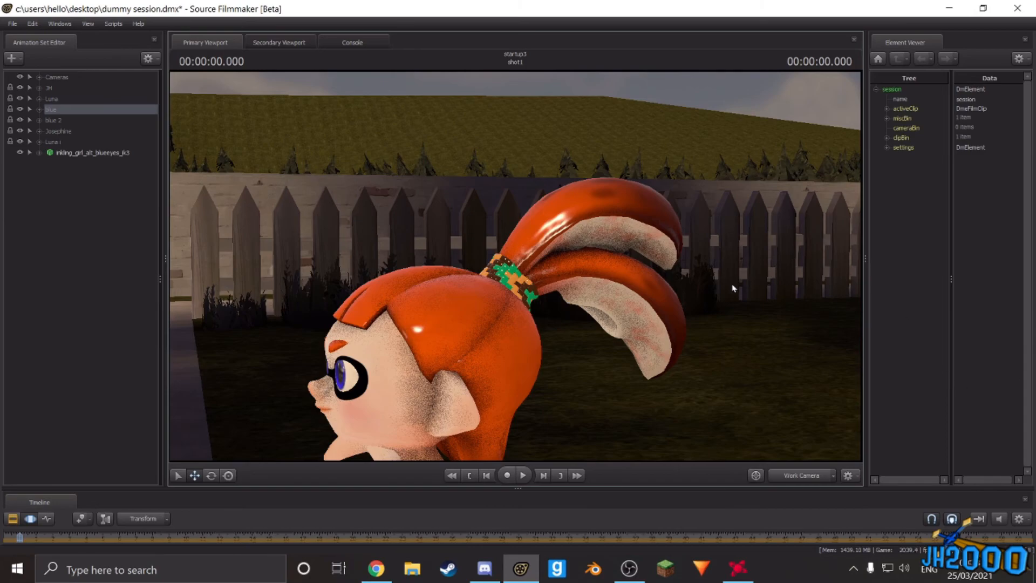
left_click_drag(699, 293, 842, 318)
mouse_move(516, 266)
left_mouse_down()
mouse_move(561, 259)
mouse_move(544, 270)
mouse_move(559, 283)
mouse_move(513, 256)
mouse_move(488, 216)
mouse_move(499, 216)
mouse_move(480, 215)
mouse_move(496, 267)
mouse_move(516, 270)
left_mouse_up()
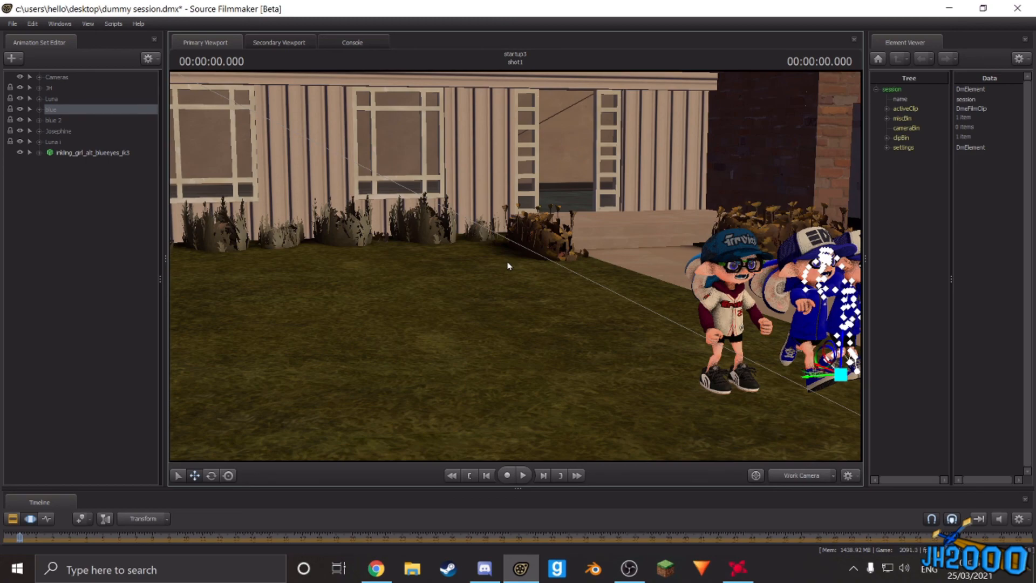
left_click_drag(588, 300, 741, 346)
key("ctrl")
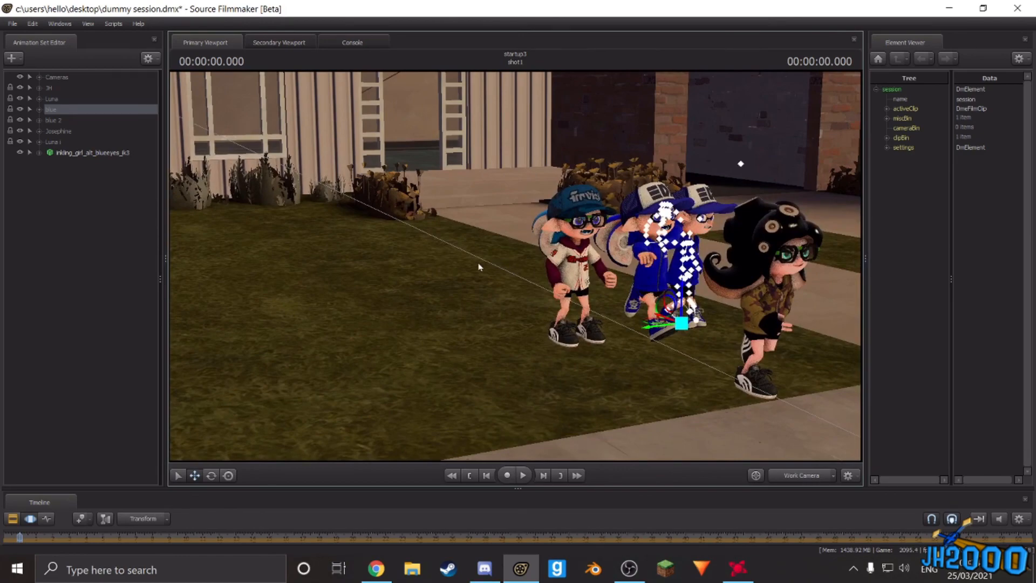